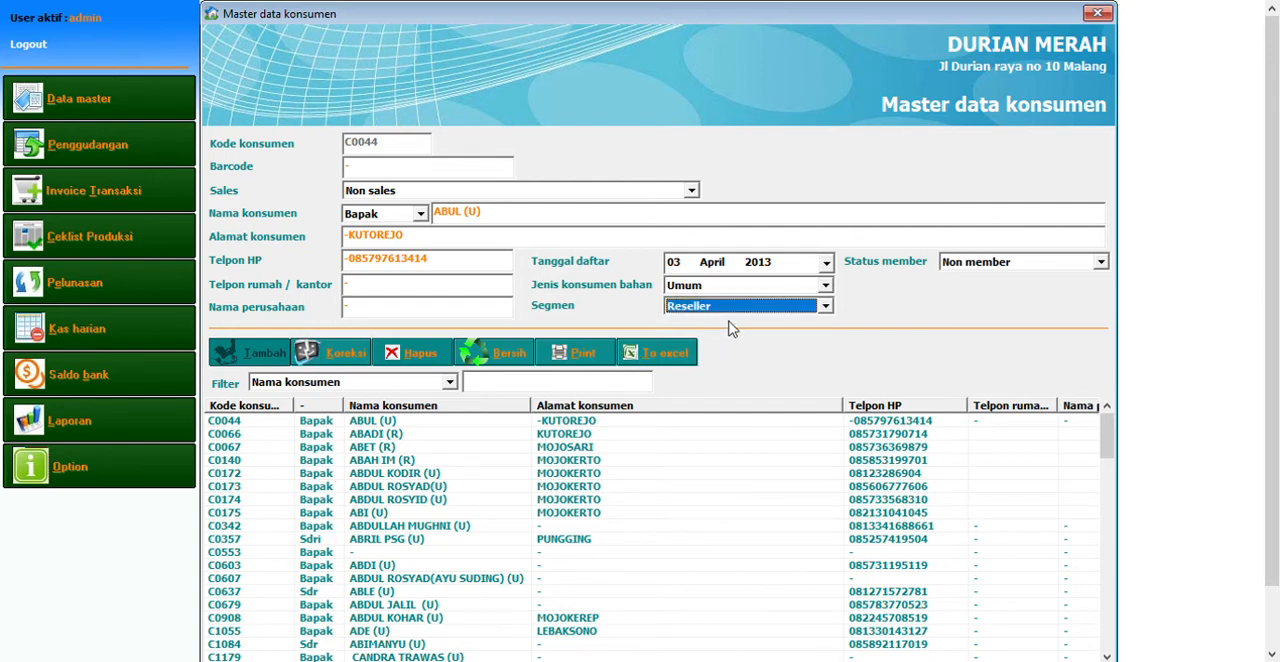
# Set the loaded customer's segment to Retail and member status to Member
pyautogui.click(728, 309)
pyautogui.click(712, 330)
pyautogui.click(963, 272)
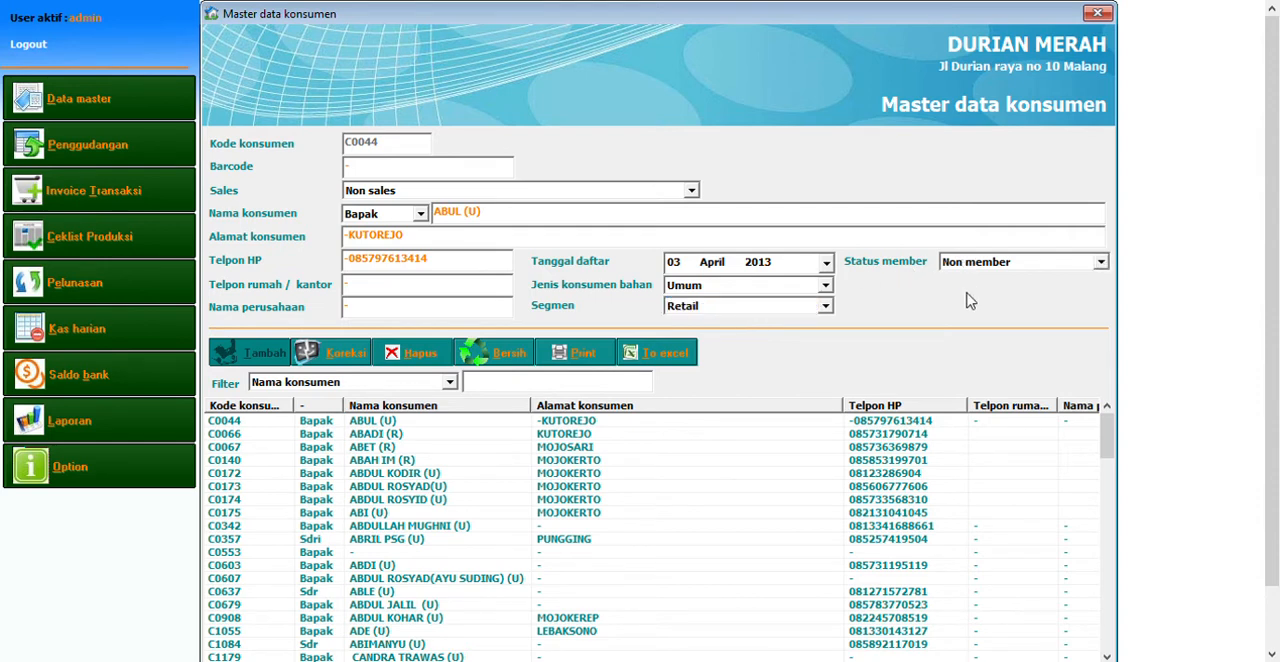
pyautogui.click(968, 300)
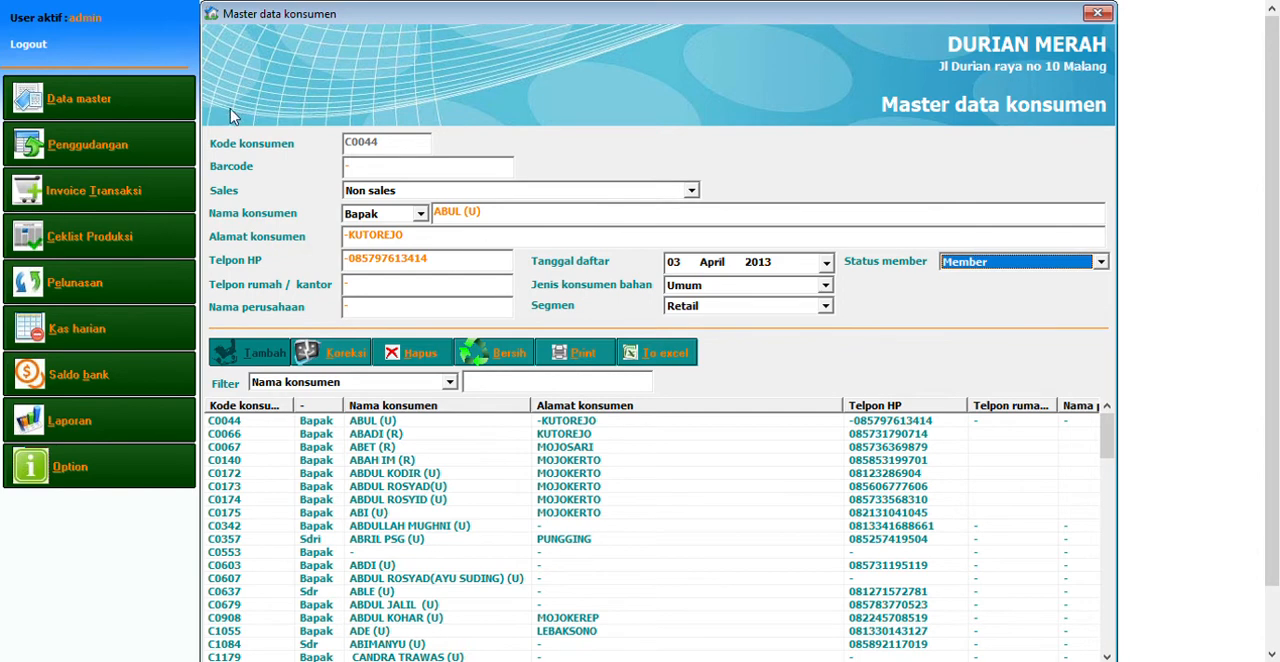
# Open the supplier master data and browse the supplier records
pyautogui.click(80, 99)
pyautogui.click(290, 131)
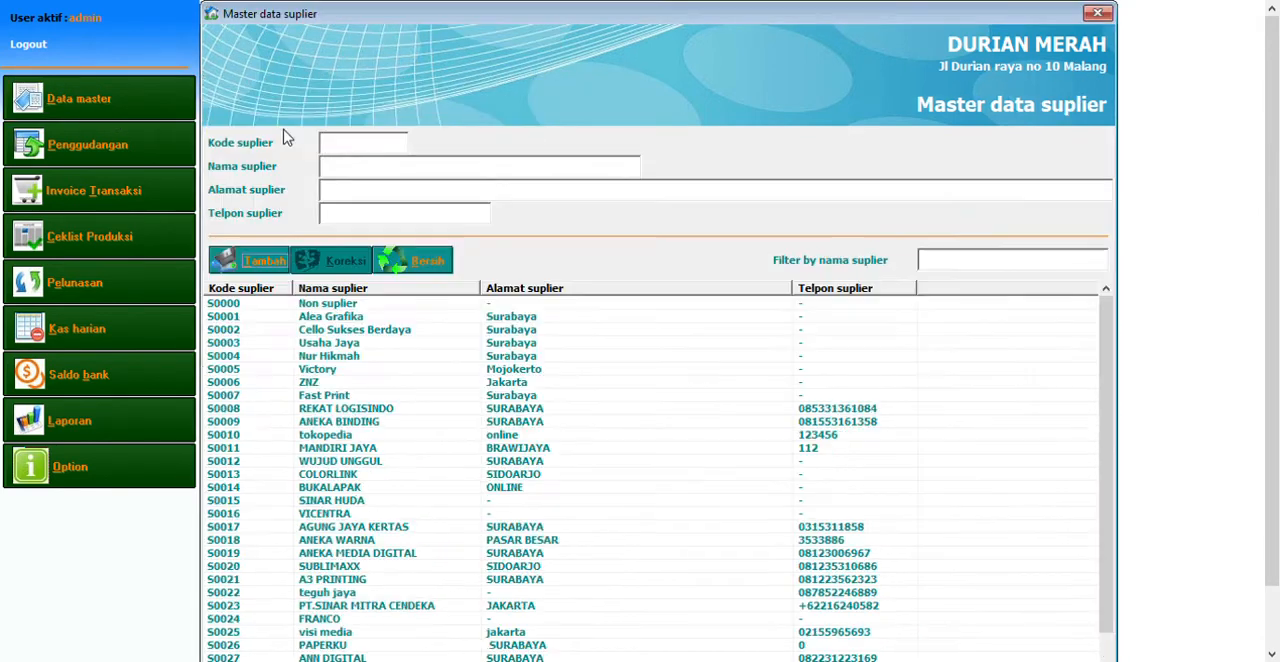
pyautogui.click(386, 372)
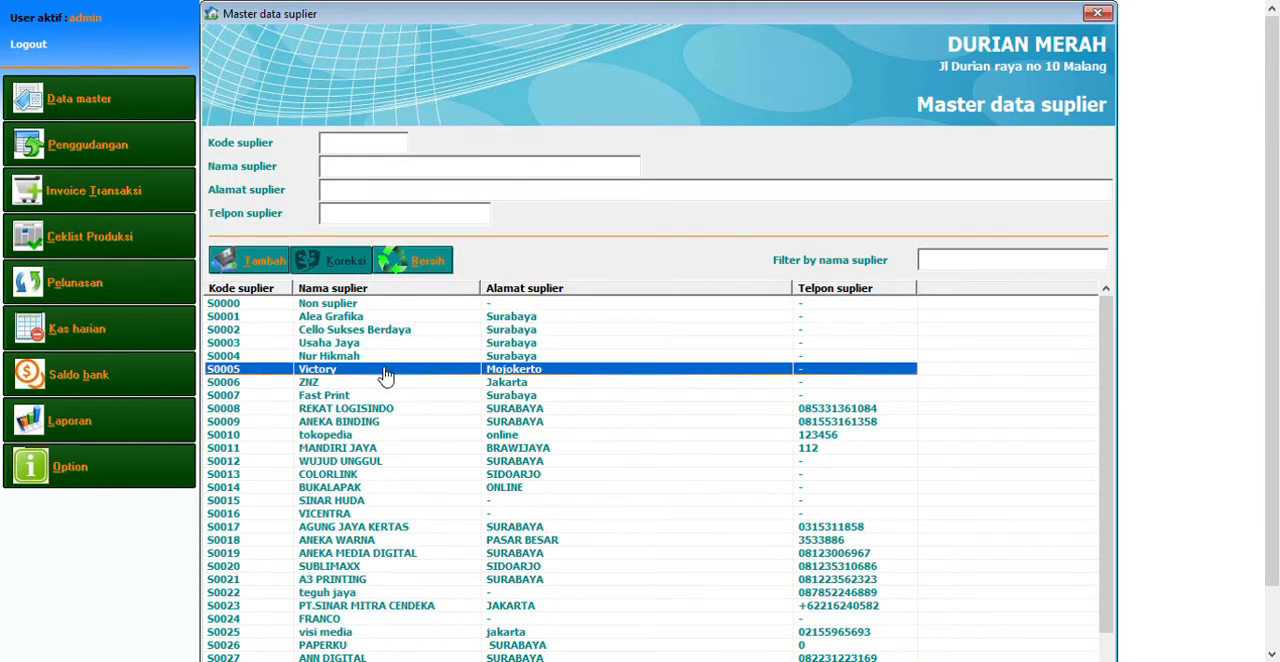
pyautogui.scroll(-1, 386, 377)
pyautogui.scroll(1, 386, 377)
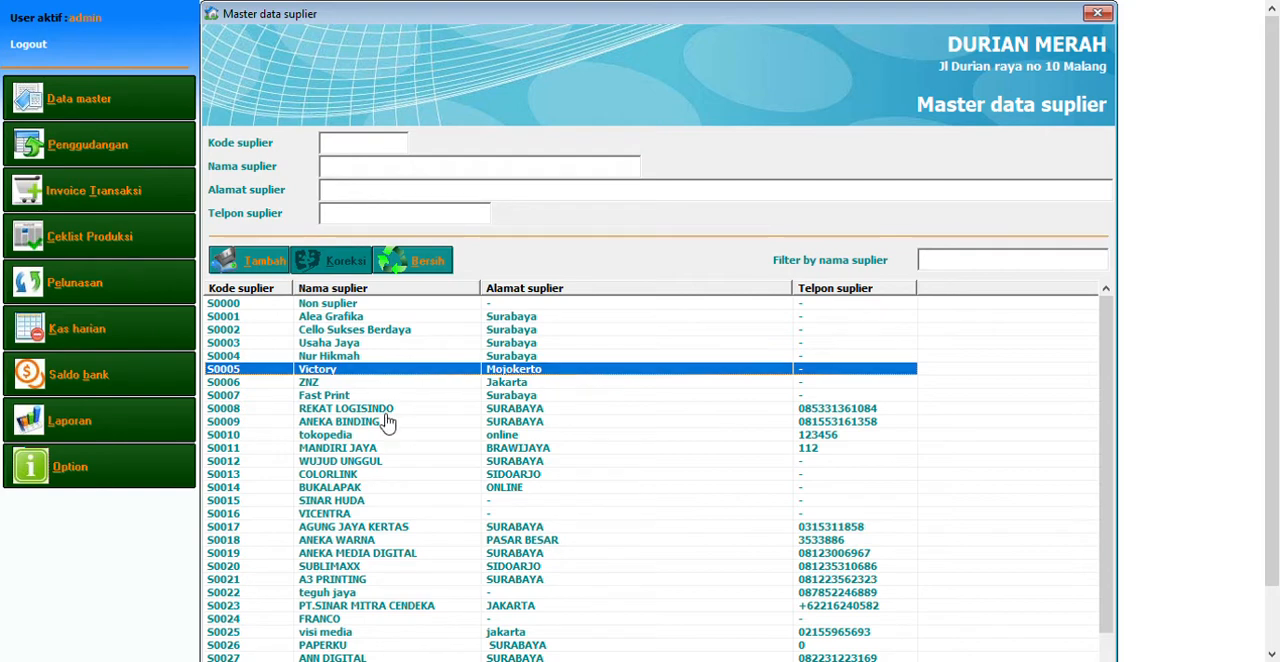
pyautogui.press('Down')
pyautogui.press('Down')
pyautogui.press('Down')
pyautogui.press('Down')
pyautogui.press('Down')
pyautogui.press('Down')
pyautogui.press('Down')
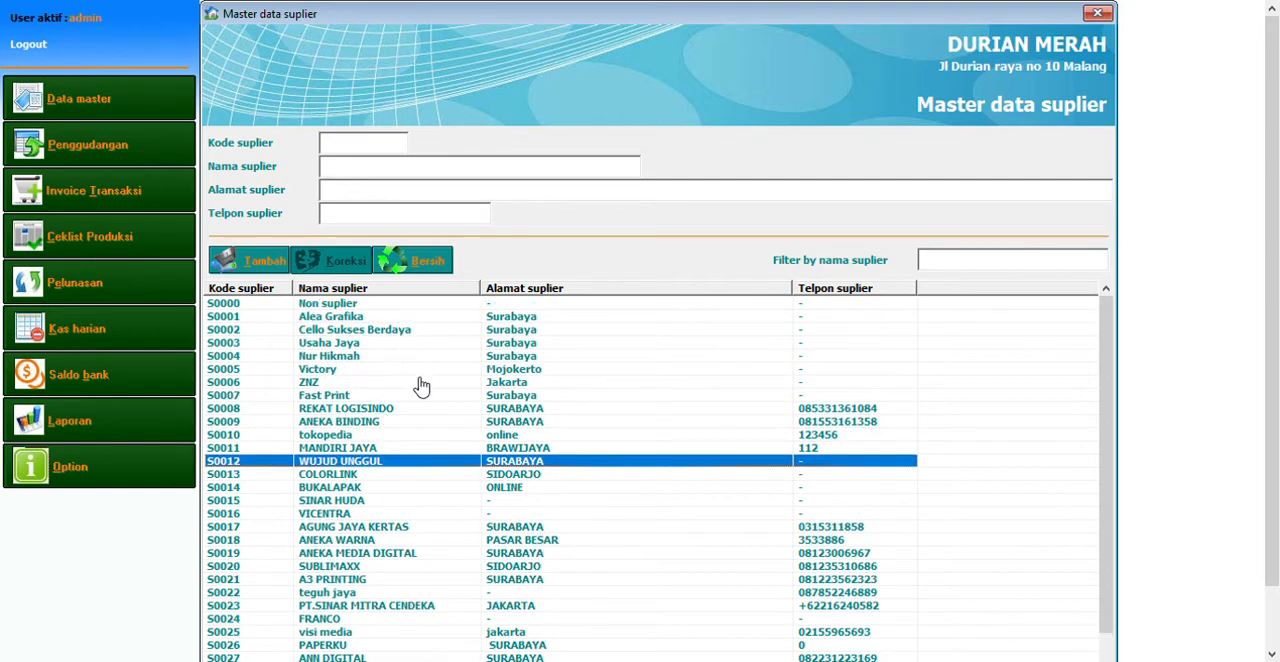
pyautogui.click(418, 381)
pyautogui.click(427, 354)
pyautogui.click(426, 314)
pyautogui.press('Up')
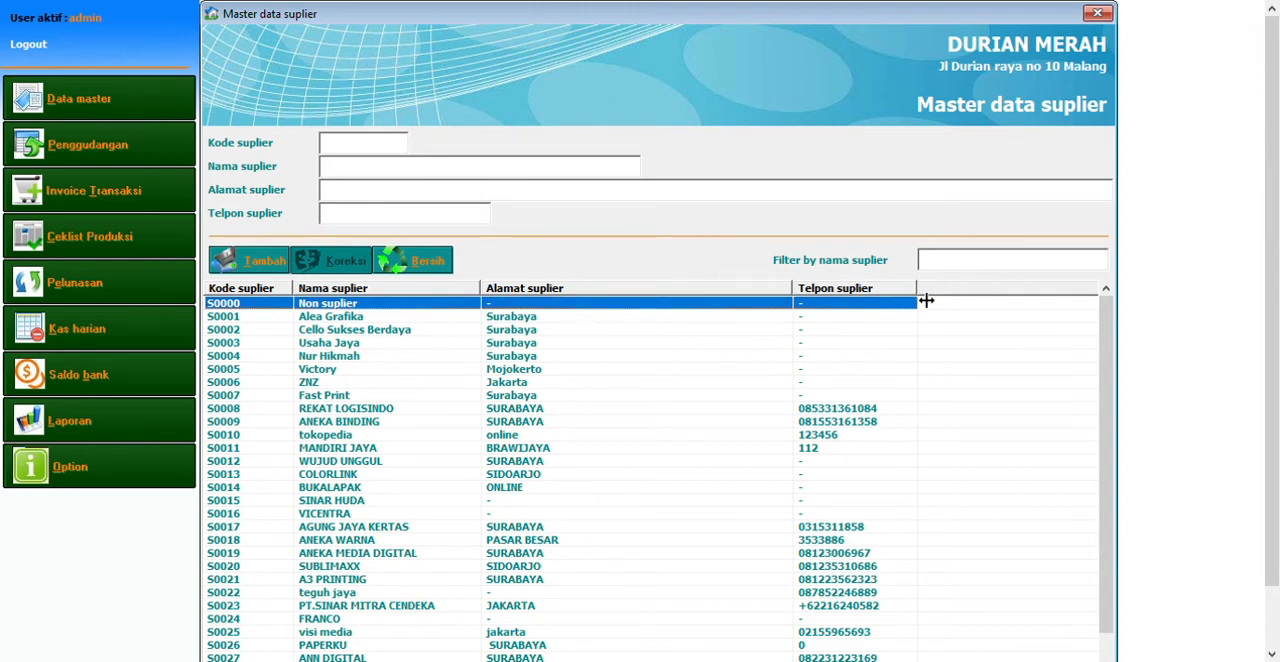
# Widen the supplier list's phone column to fill the remaining width and select the COLORLINK supplier
pyautogui.moveTo(918, 295); pyautogui.dragTo(1103, 297)
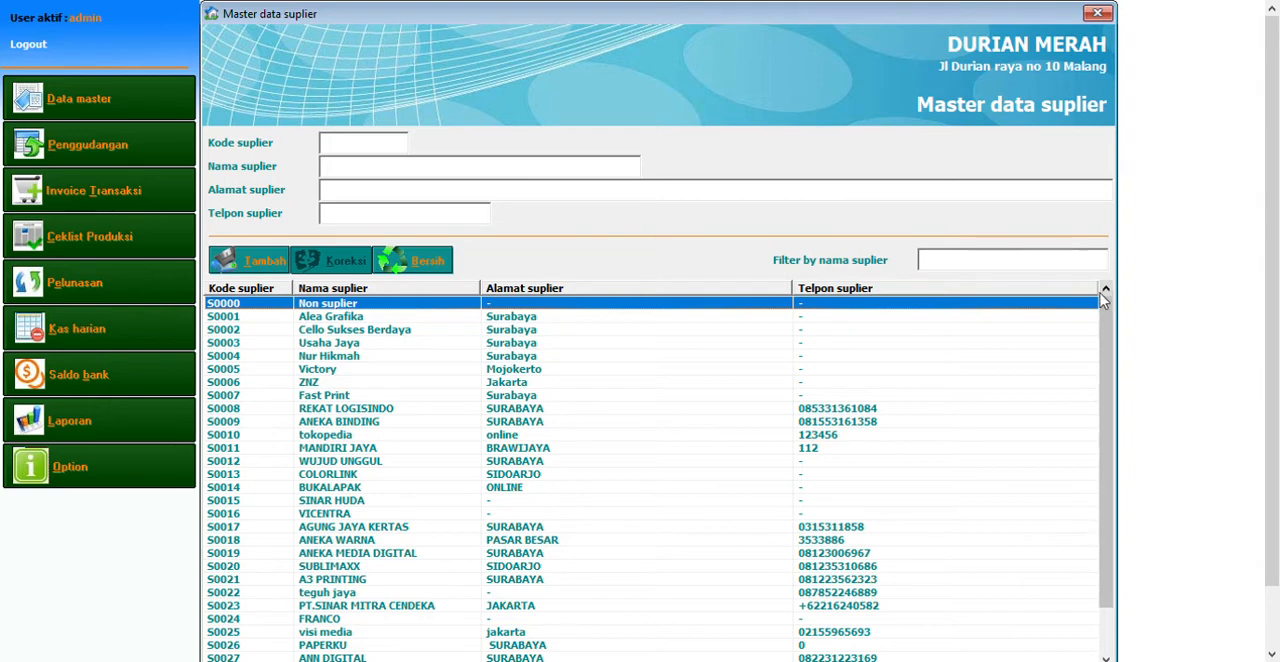
pyautogui.click(500, 475)
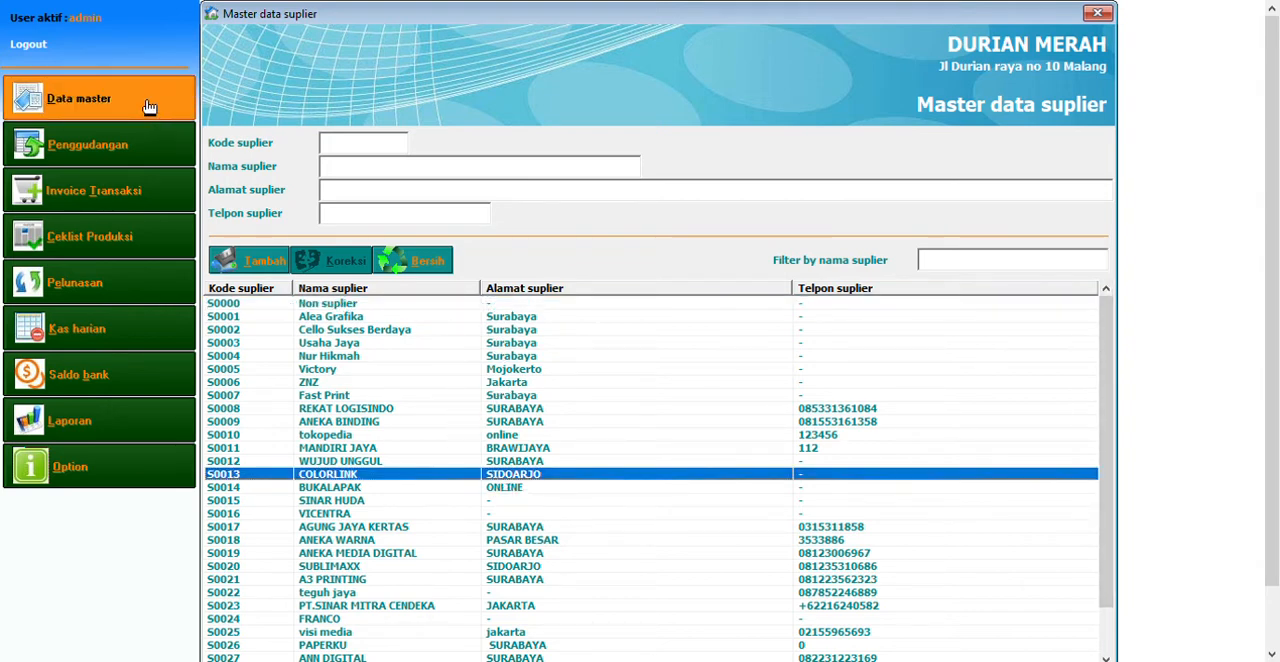
# Open the employee and application user master, load two employee records with Desain access, and inspect the access rights options
pyautogui.click(100, 98)
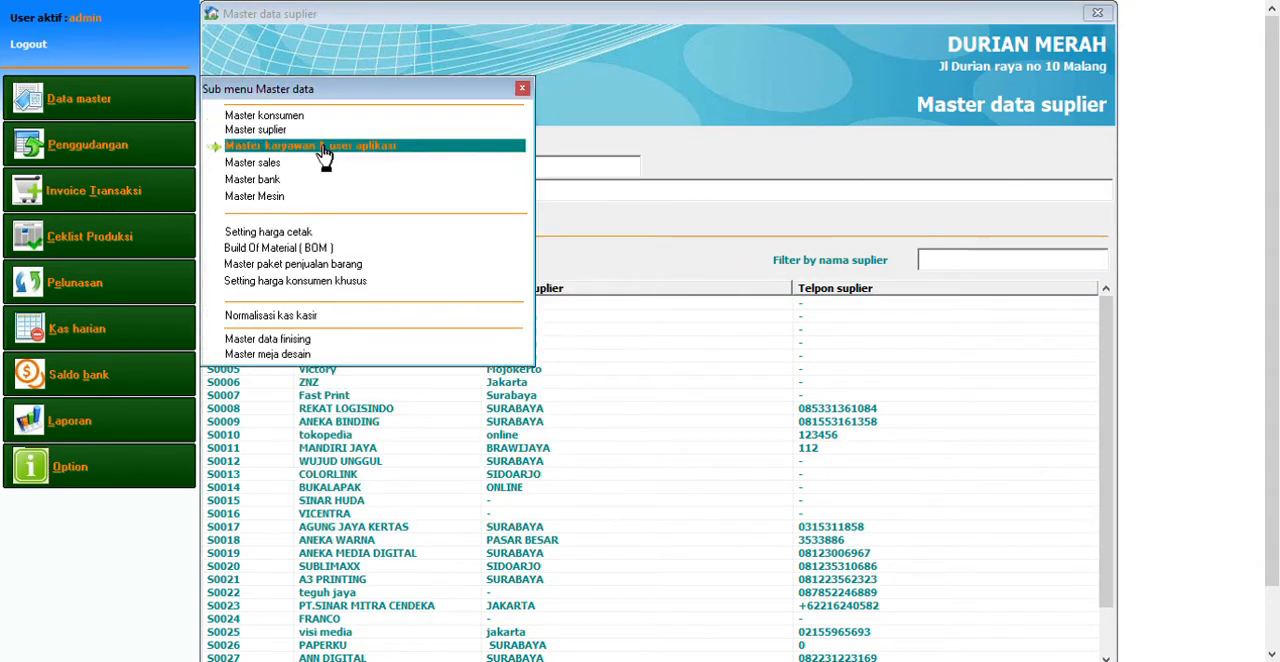
pyautogui.click(322, 147)
pyautogui.click(530, 432)
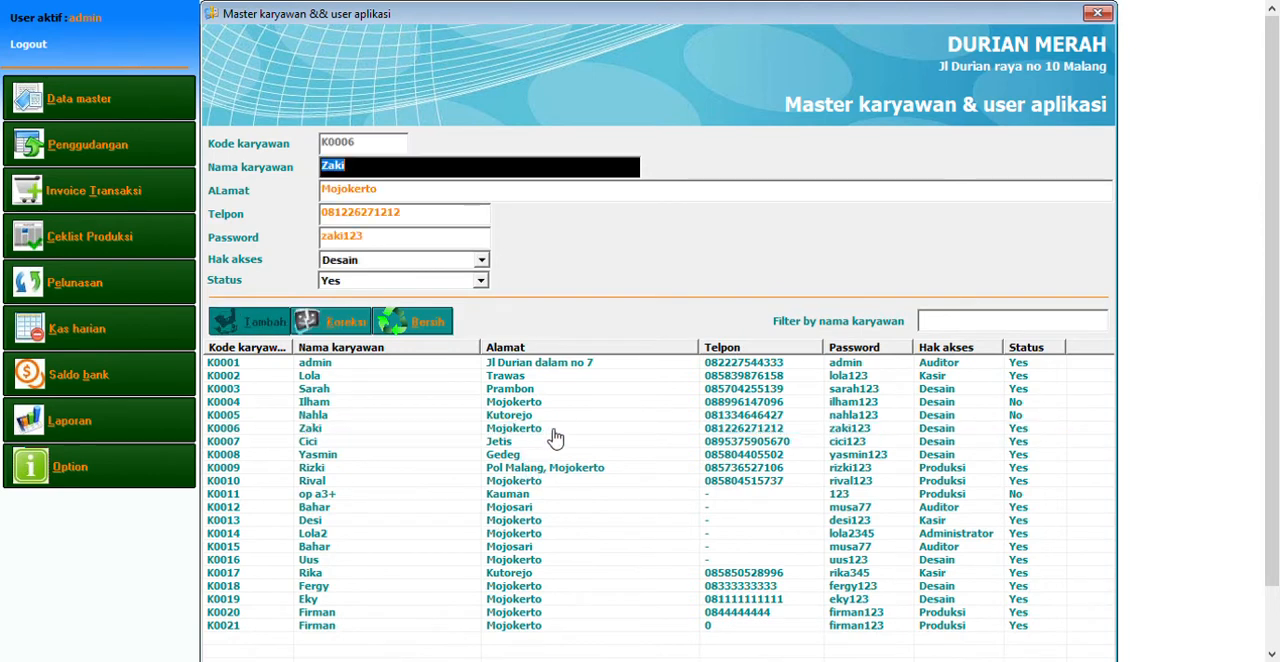
pyautogui.click(553, 520)
pyautogui.click(530, 391)
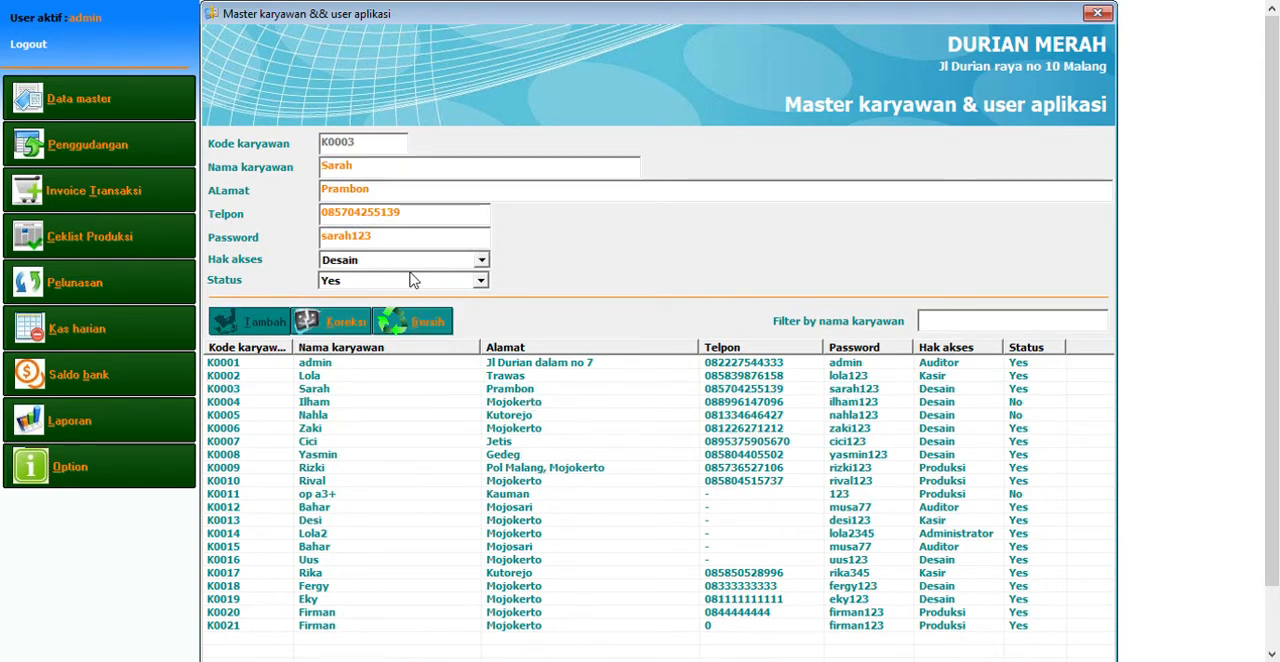
pyautogui.click(409, 416)
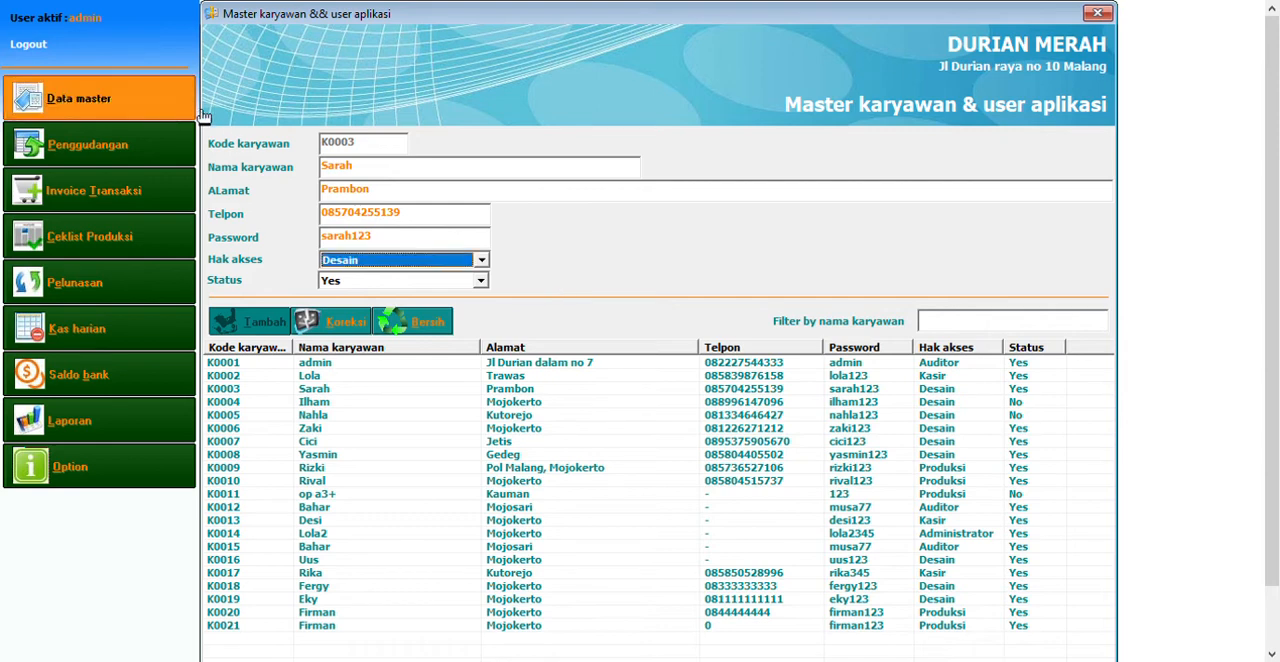
# Open the sales master data
pyautogui.click(79, 98)
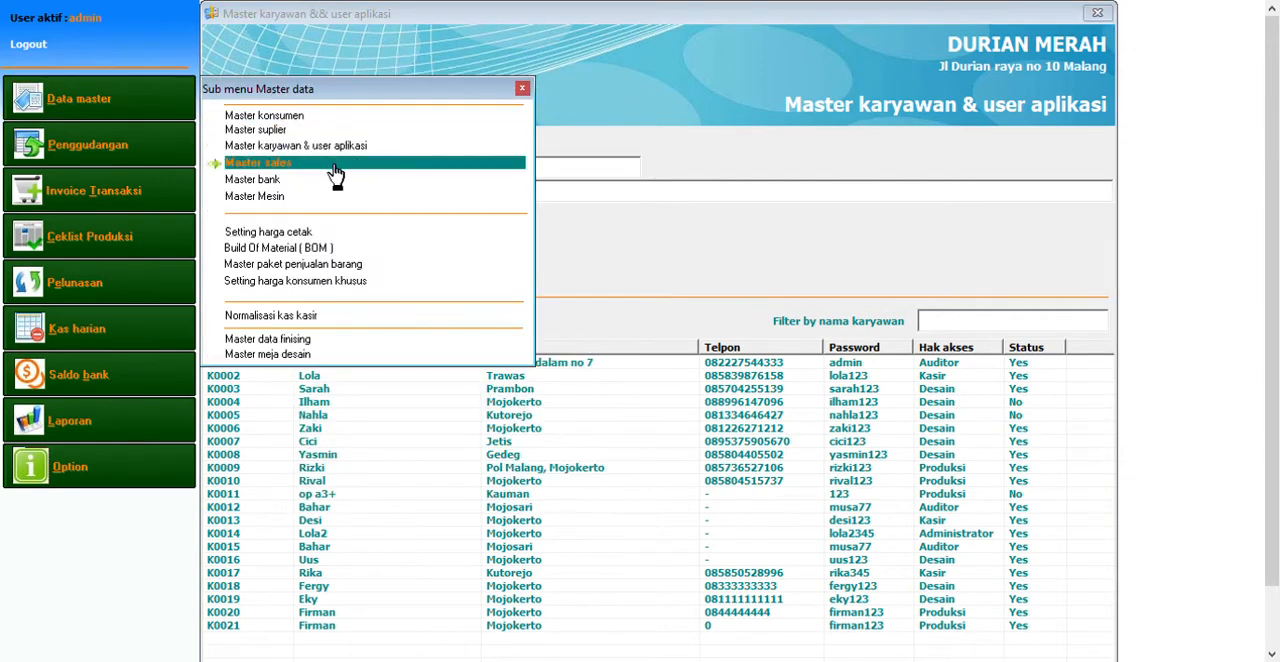
pyautogui.click(335, 165)
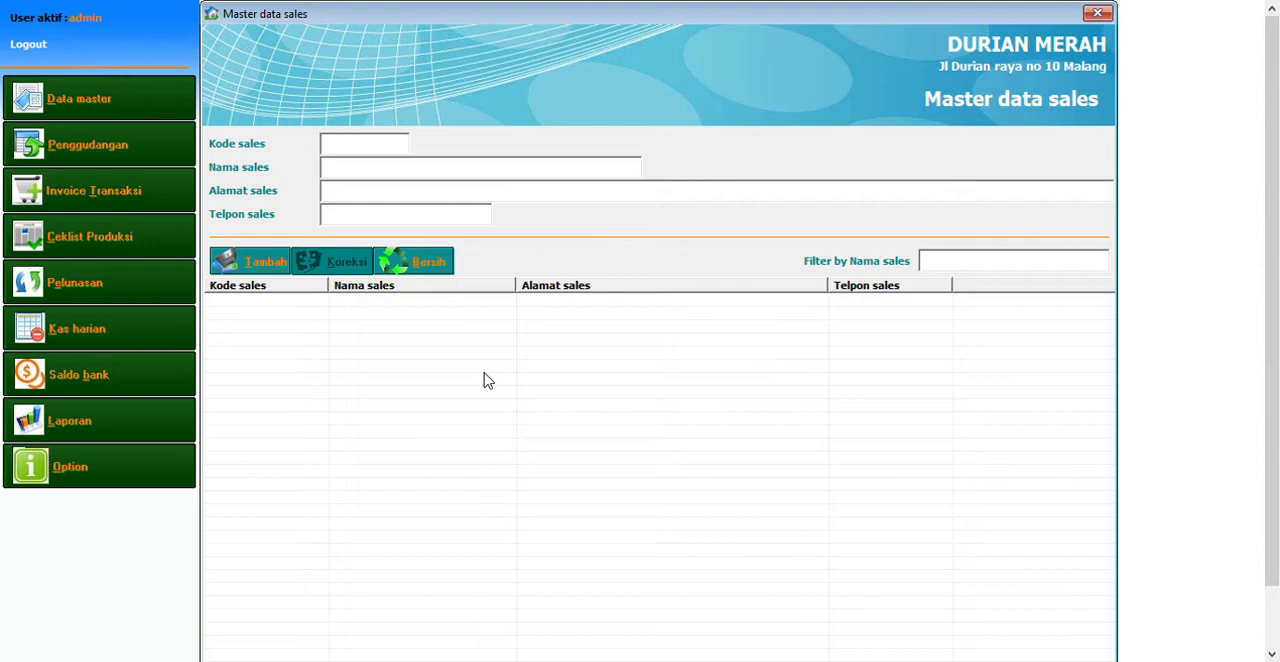
# Open the bank account master, load the BCA KANTOR record, and go through the other listed accounts
pyautogui.click(171, 106)
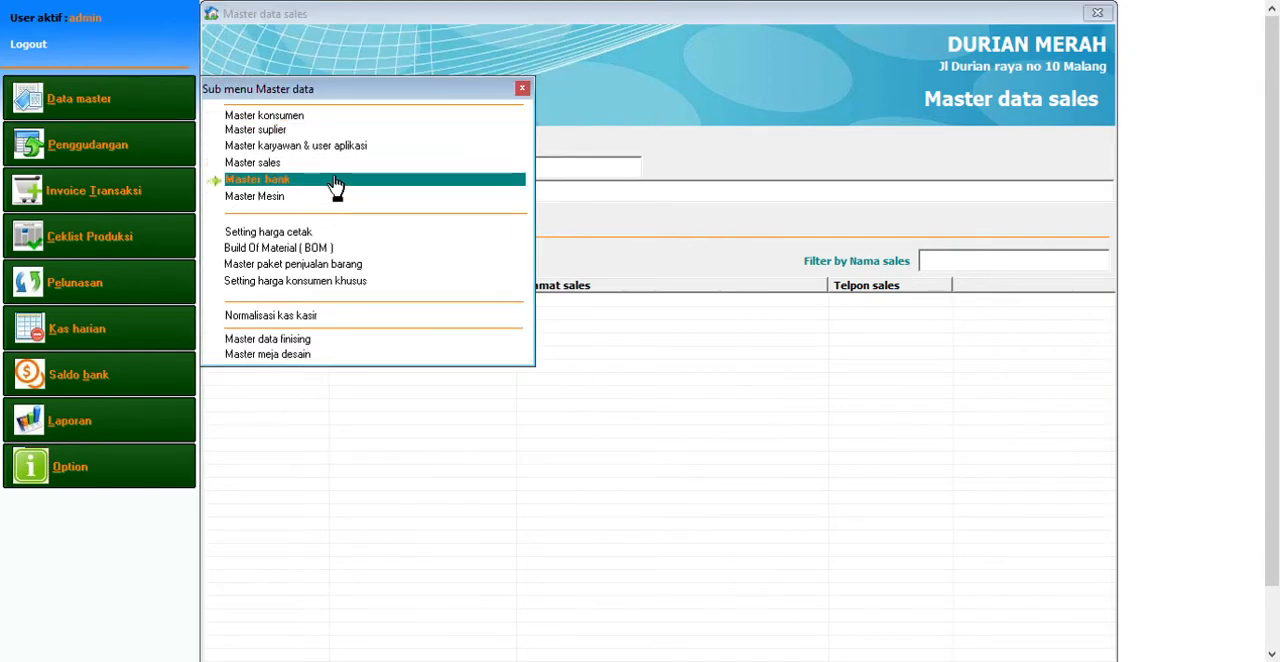
pyautogui.click(335, 180)
pyautogui.click(384, 380)
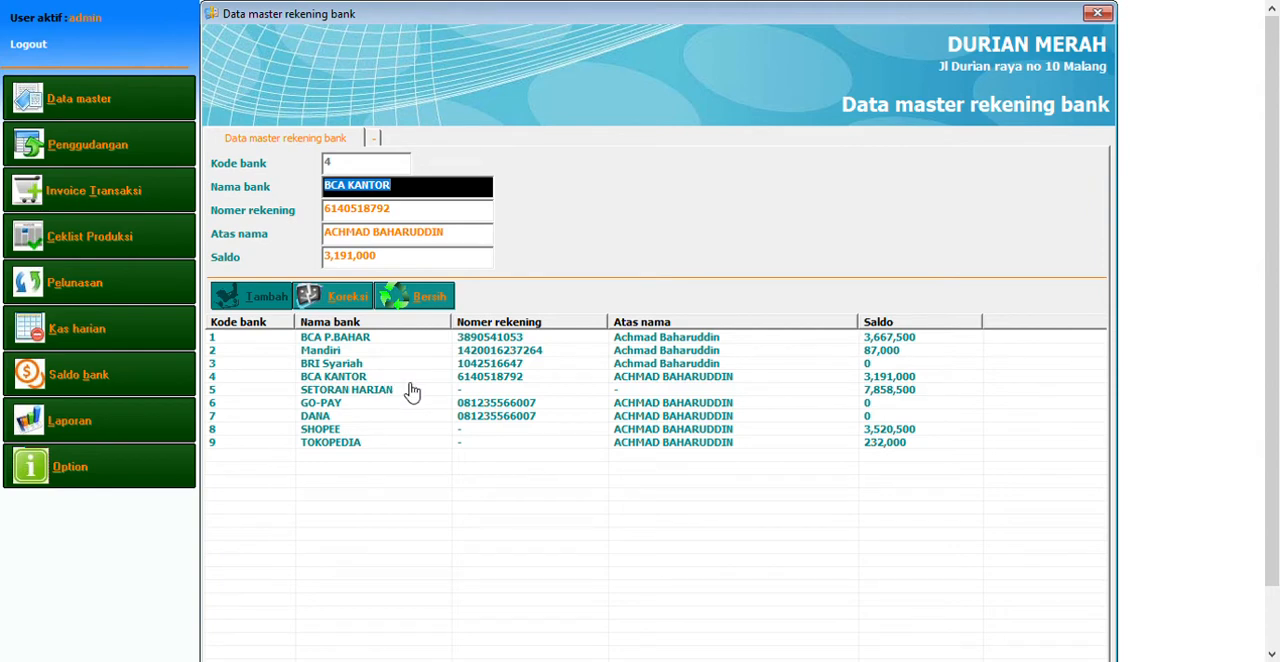
pyautogui.click(412, 391)
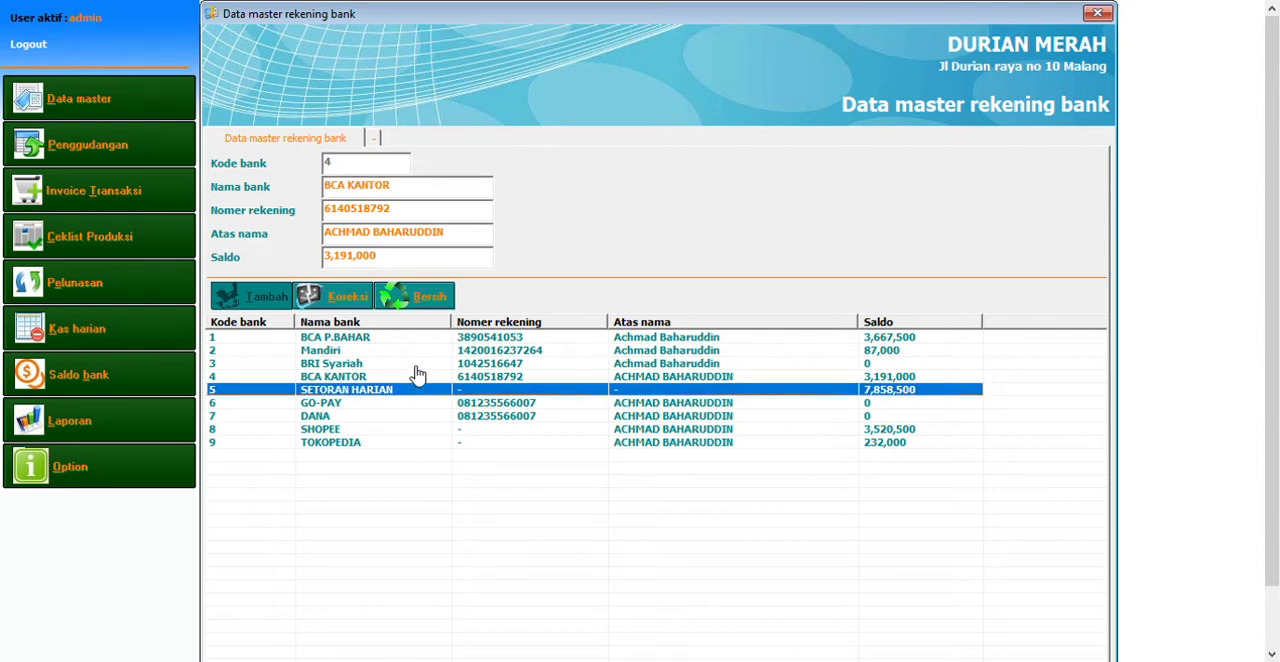
pyautogui.click(414, 365)
pyautogui.click(420, 351)
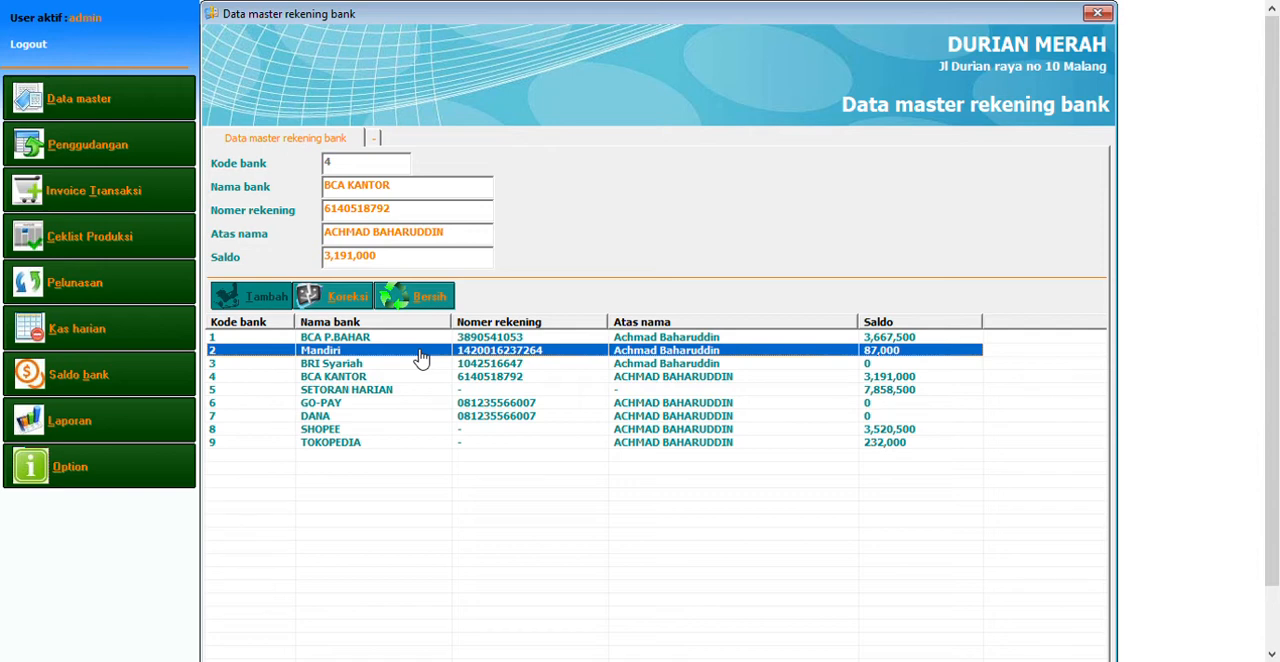
pyautogui.click(422, 378)
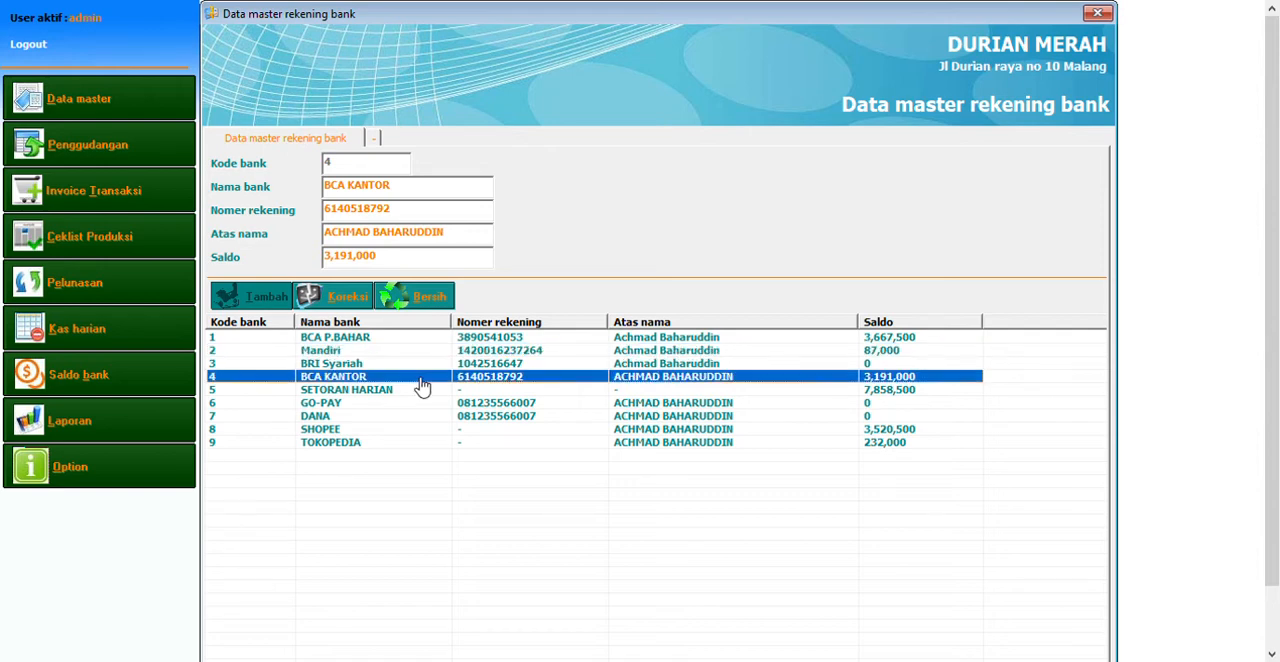
pyautogui.click(475, 404)
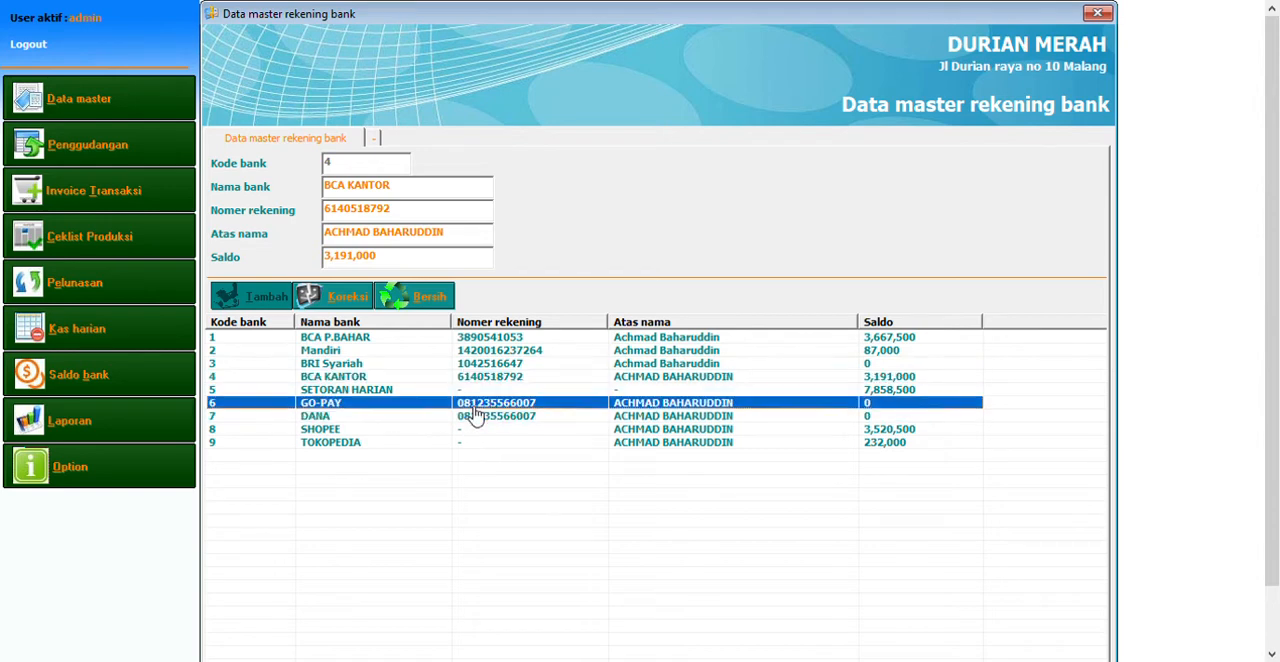
pyautogui.click(478, 366)
pyautogui.click(510, 390)
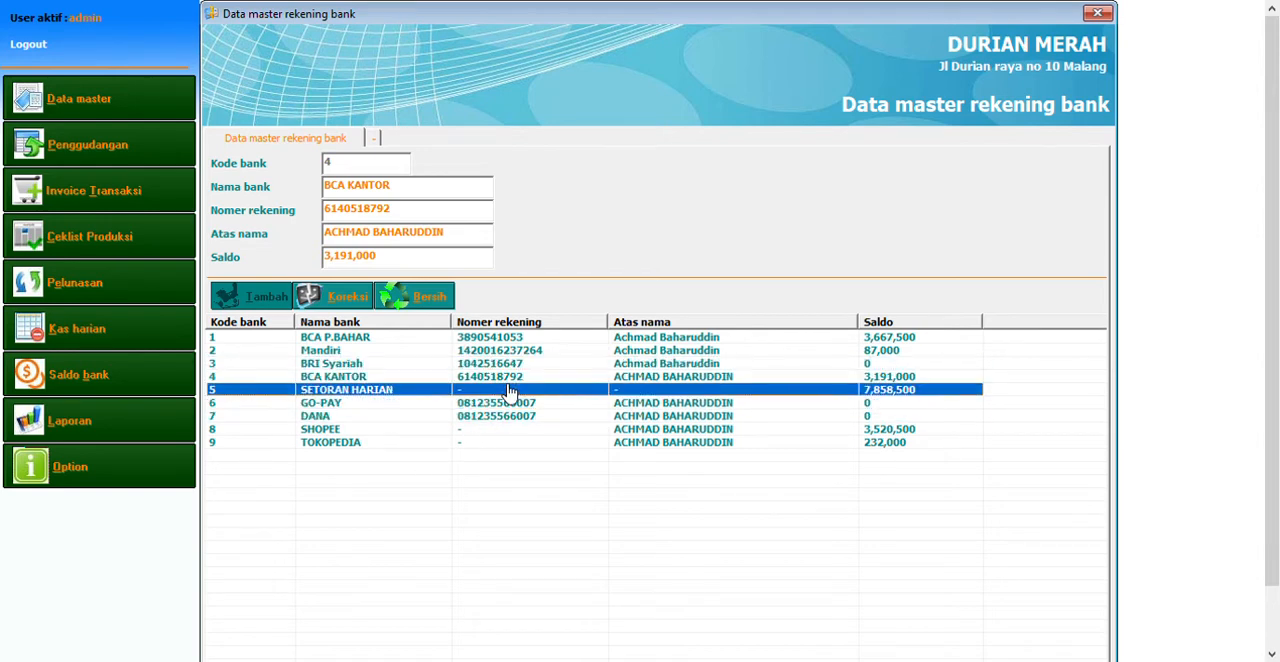
# Open the machine master, load the Taimes 512i record, and look through the other listed machines
pyautogui.click(145, 100)
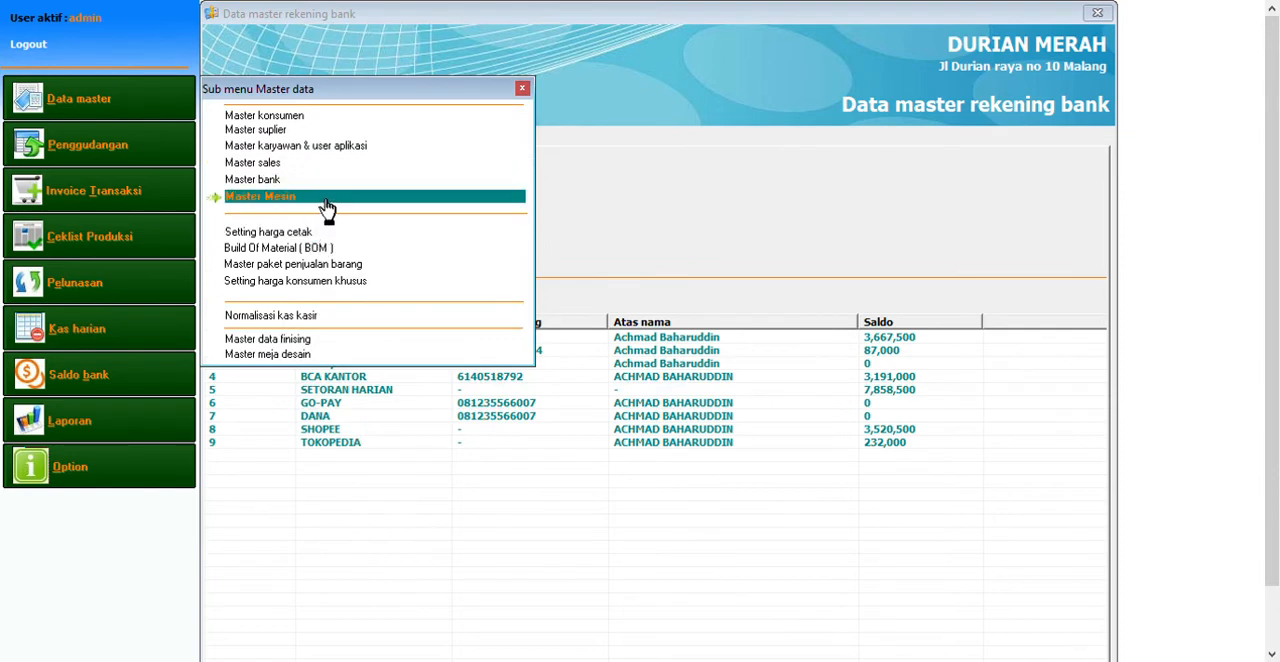
pyautogui.click(314, 199)
pyautogui.click(348, 469)
pyautogui.click(360, 509)
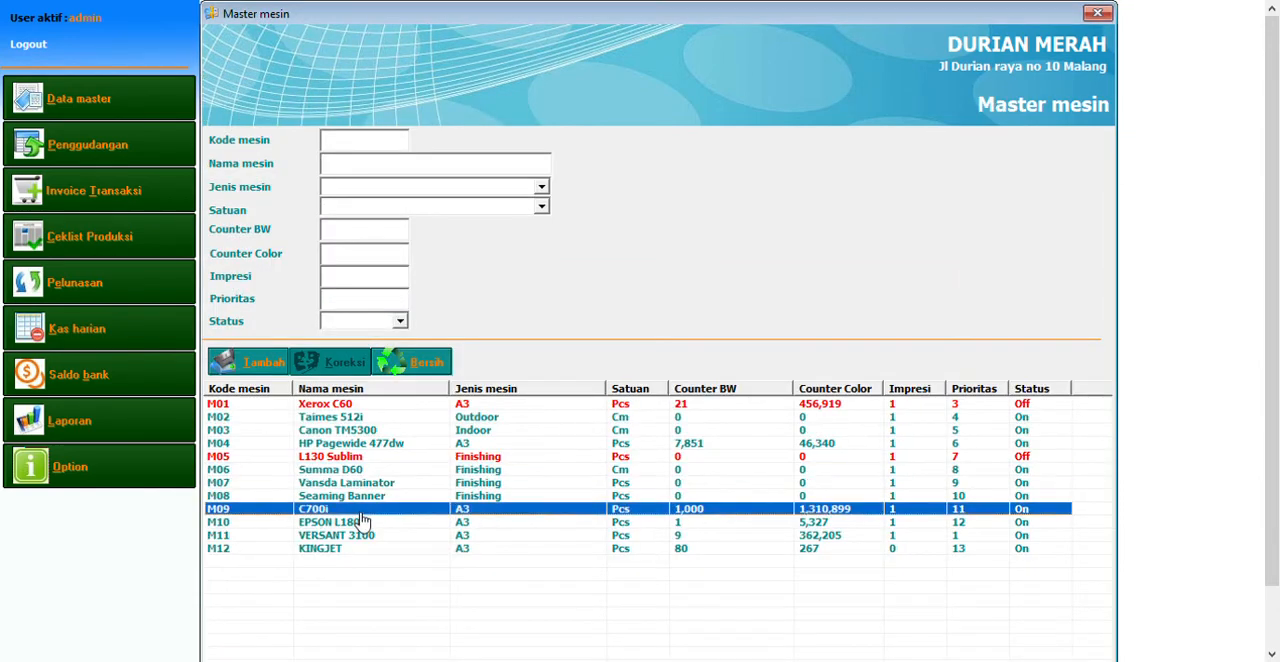
pyautogui.doubleClick(338, 418)
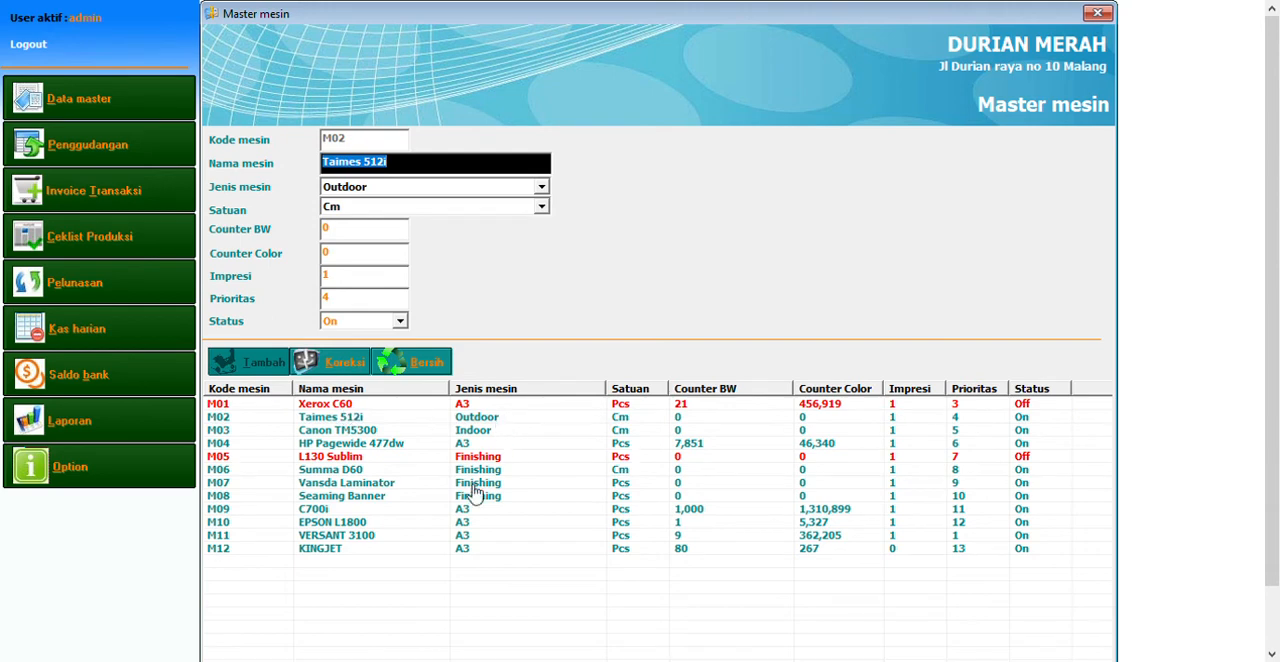
pyautogui.click(370, 497)
pyautogui.click(371, 537)
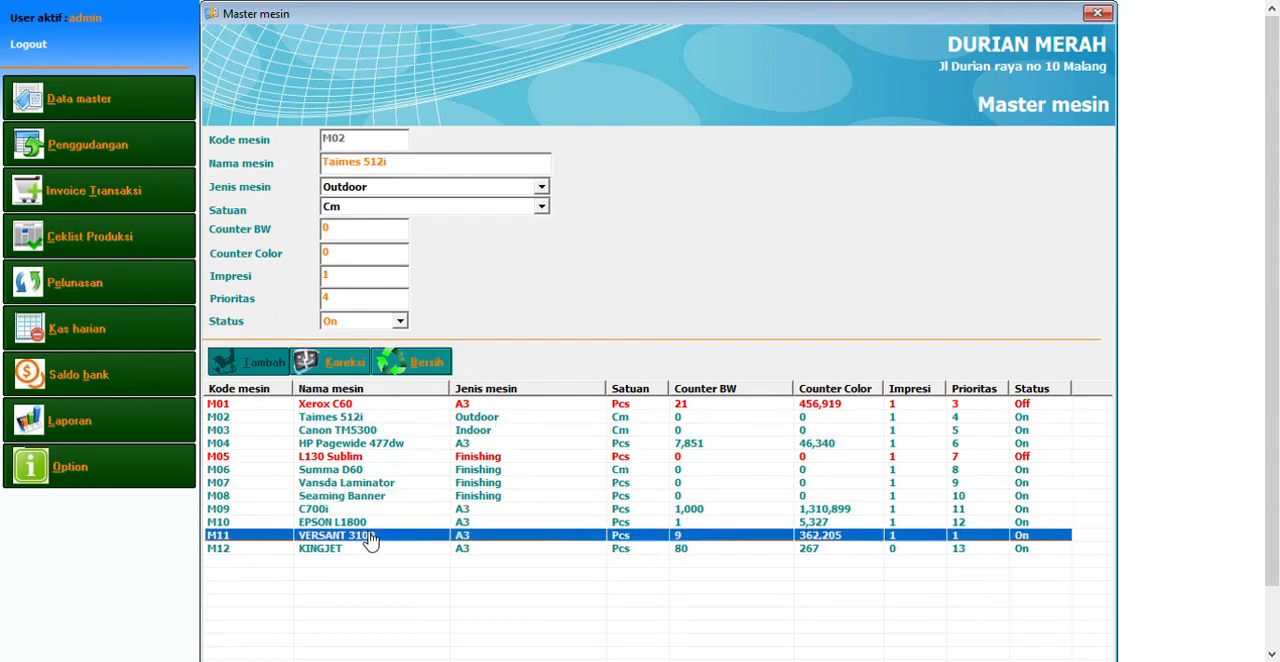
# Load the Xerox C60 machine record and examine its black-and-white counter, color counter and impression fields
pyautogui.doubleClick(380, 405)
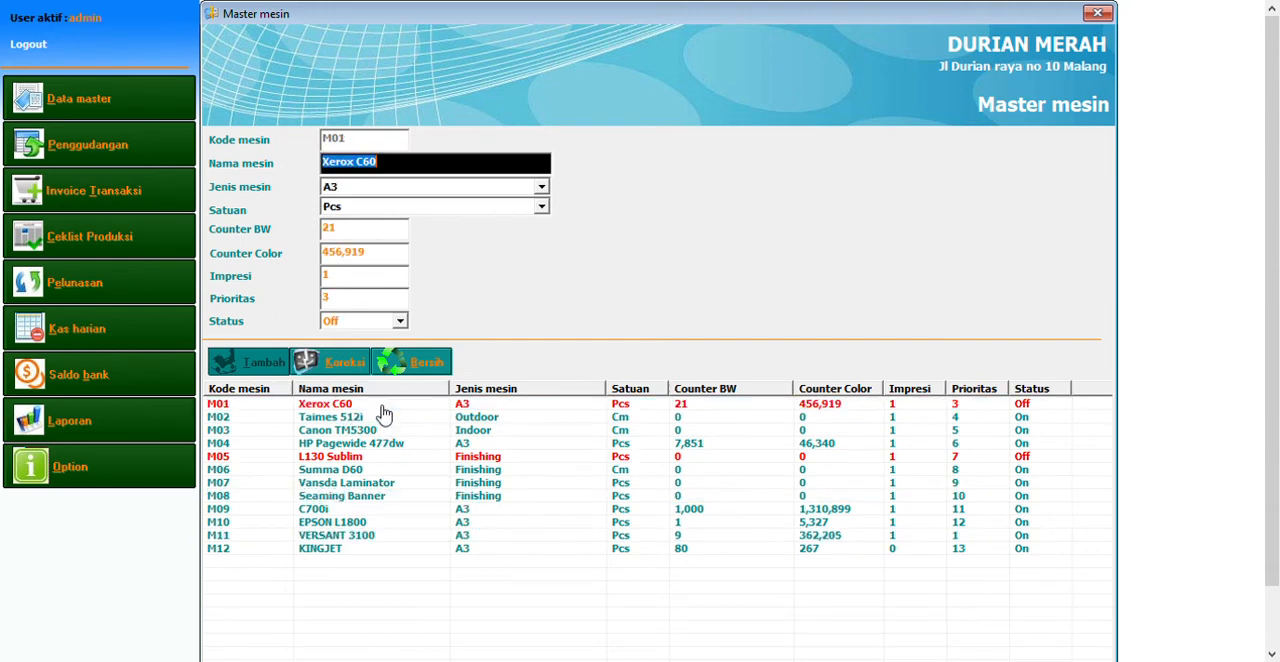
pyautogui.click(350, 253)
pyautogui.click(347, 231)
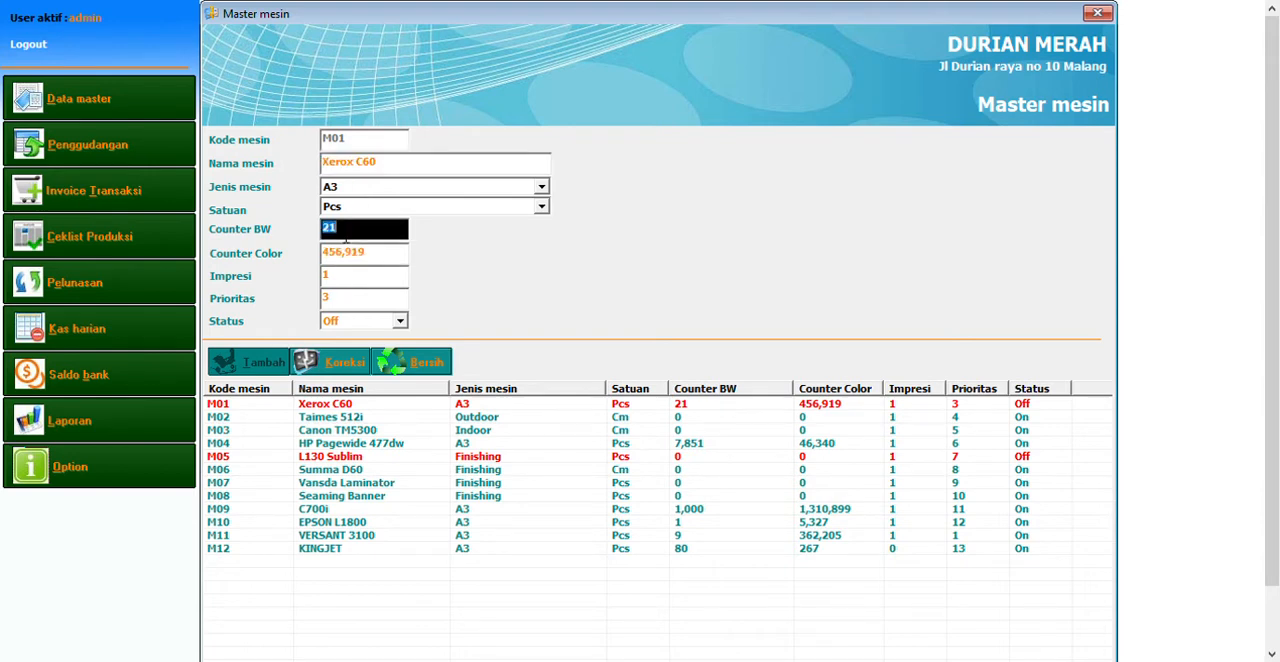
pyautogui.click(348, 258)
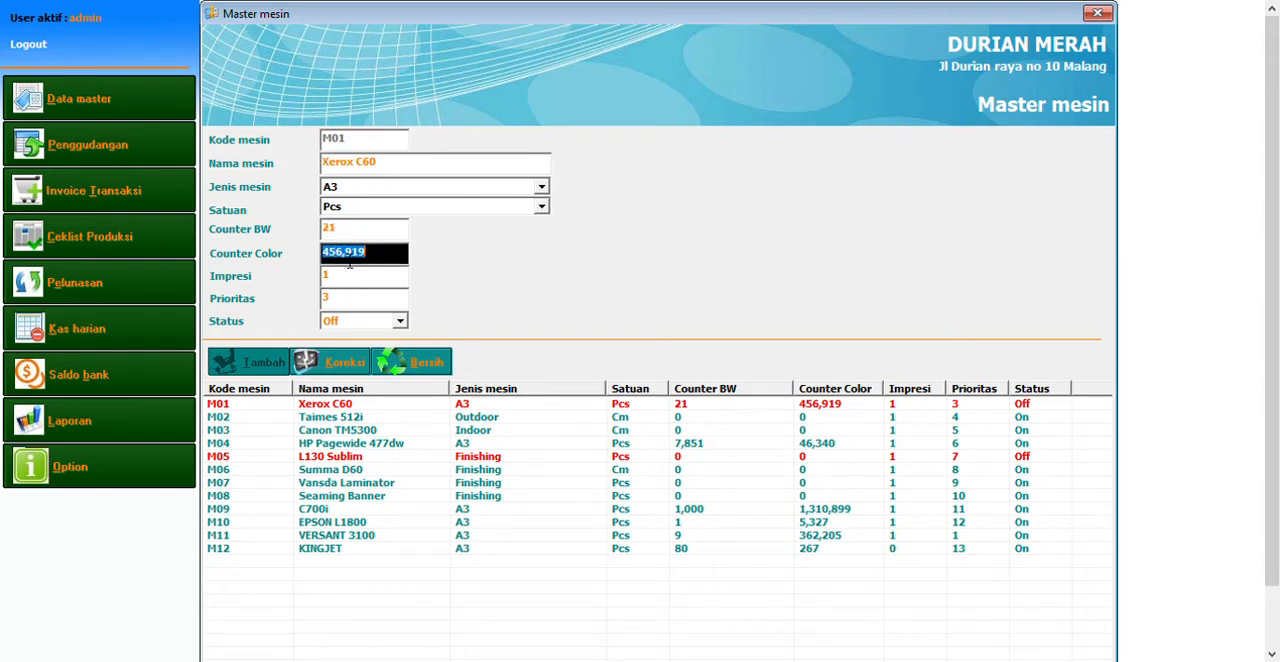
pyautogui.click(347, 281)
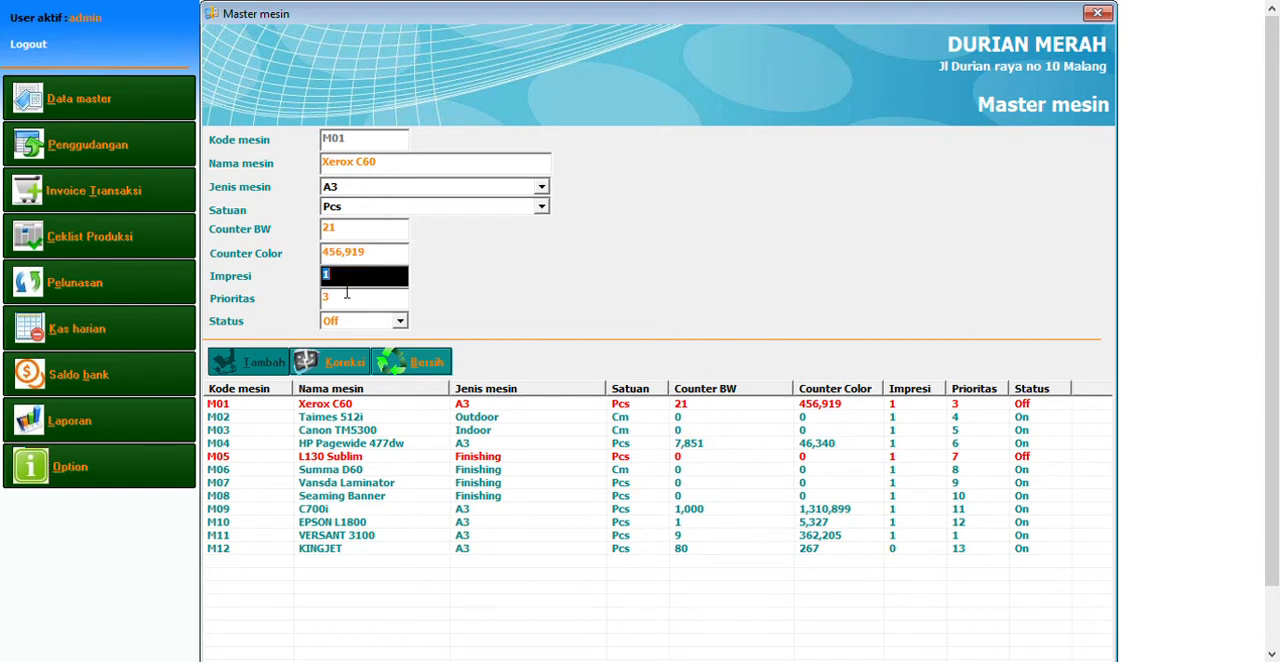
# Open the print price settings, browse the product list, and load the AP300 product to examine its tiered prices
pyautogui.click(80, 99)
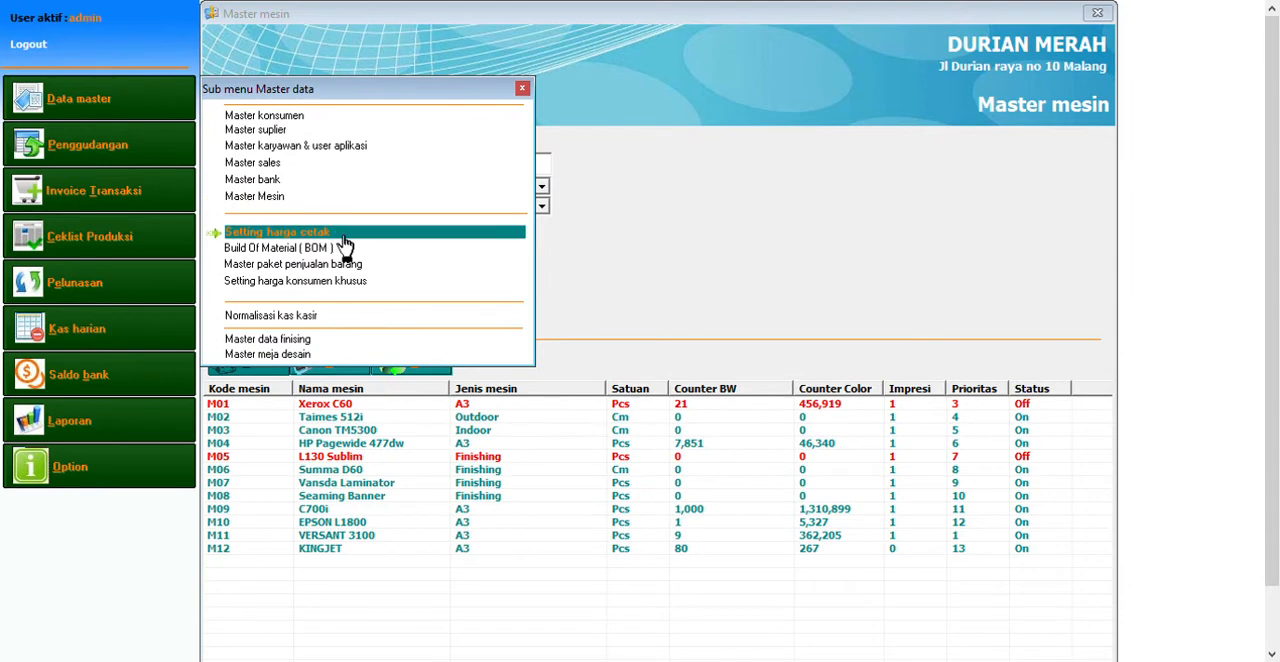
pyautogui.click(340, 236)
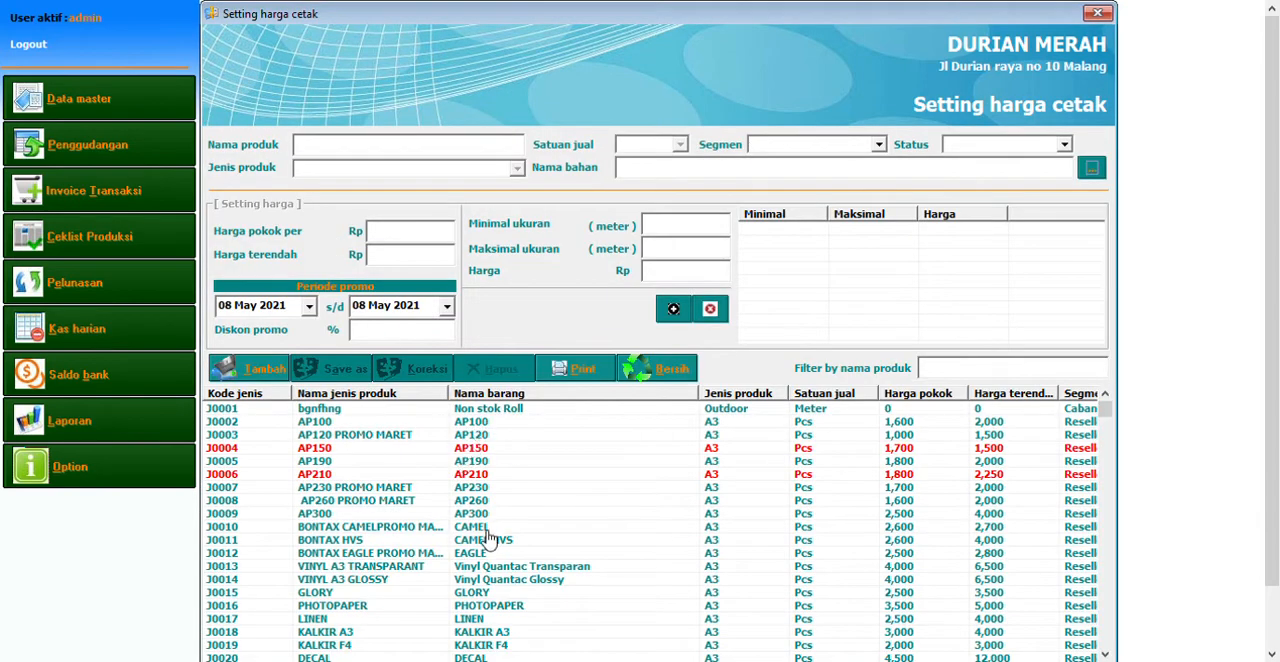
pyautogui.click(458, 501)
pyautogui.scroll(-3, 458, 504)
pyautogui.scroll(-4, 458, 504)
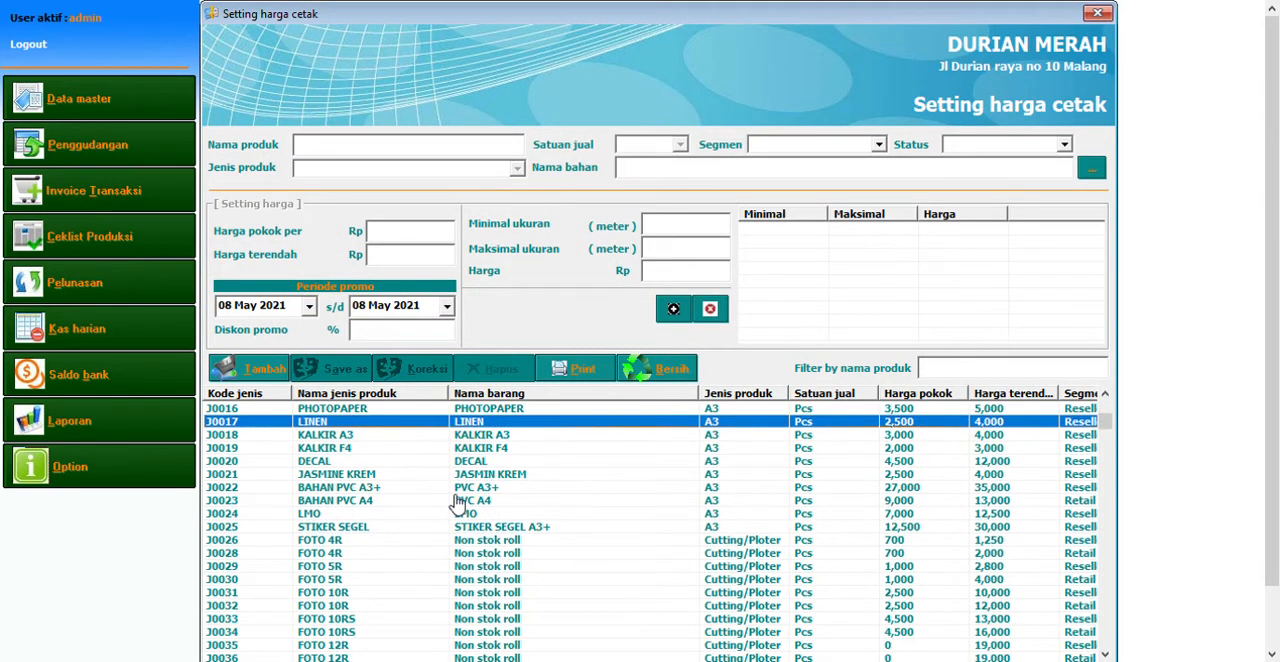
pyautogui.scroll(7, 458, 504)
pyautogui.scroll(-1, 458, 504)
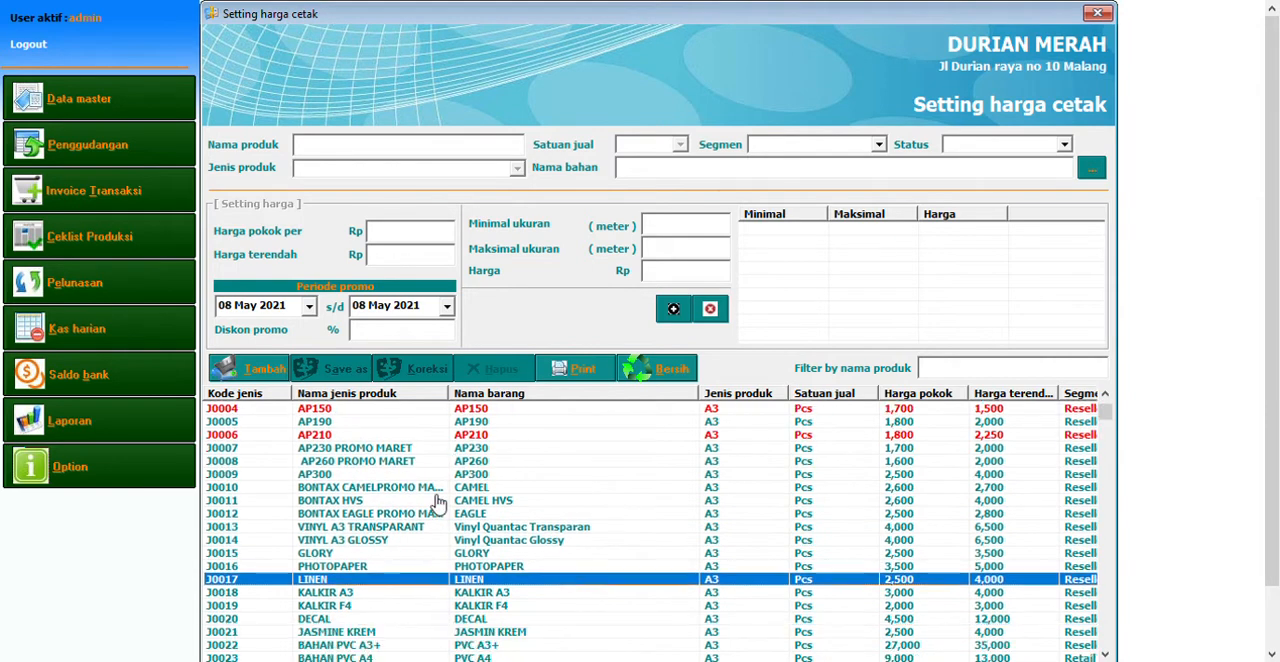
pyautogui.click(445, 500)
pyautogui.click(326, 476)
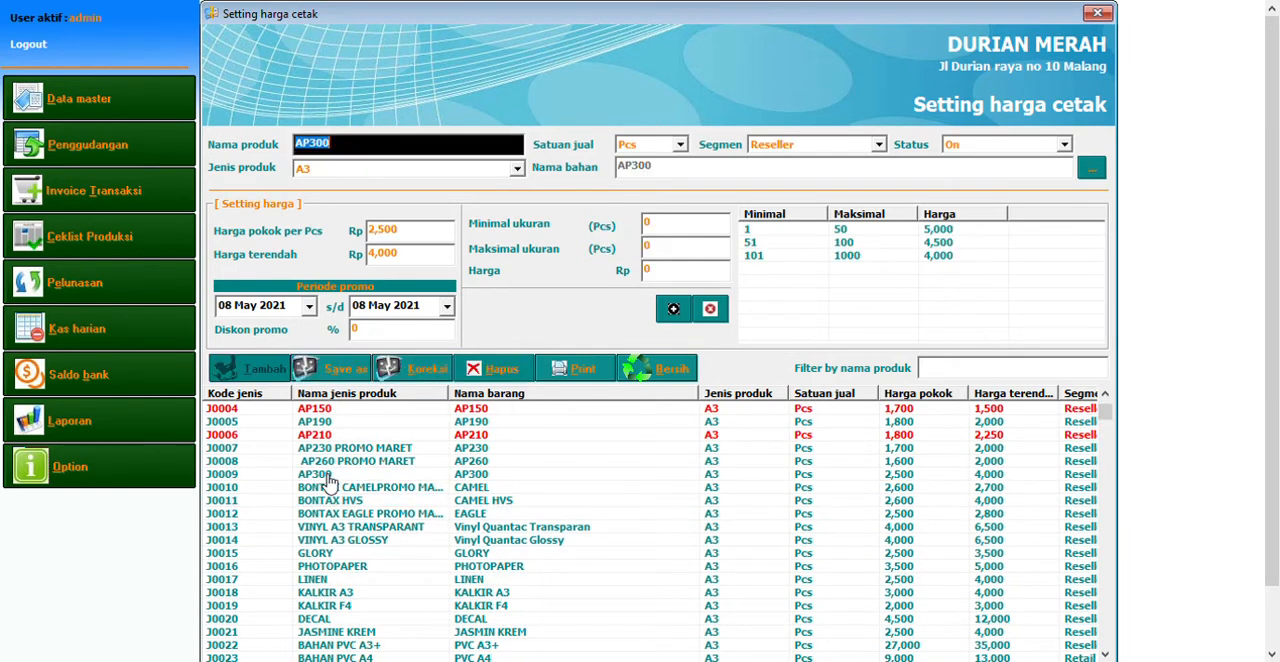
# Go through the AP300 product's type, sales unit and segment options, picking A3 as the type and Pcs as the sales unit
pyautogui.press('Tab')
pyautogui.click(373, 175)
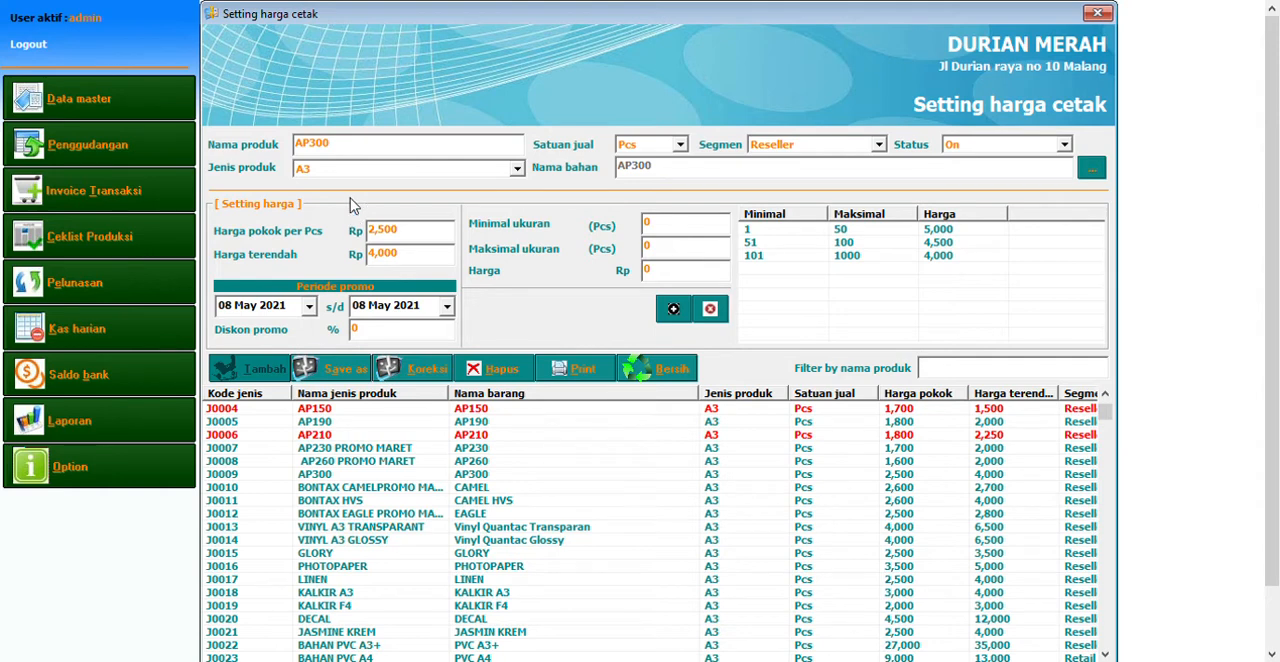
pyautogui.click(441, 195)
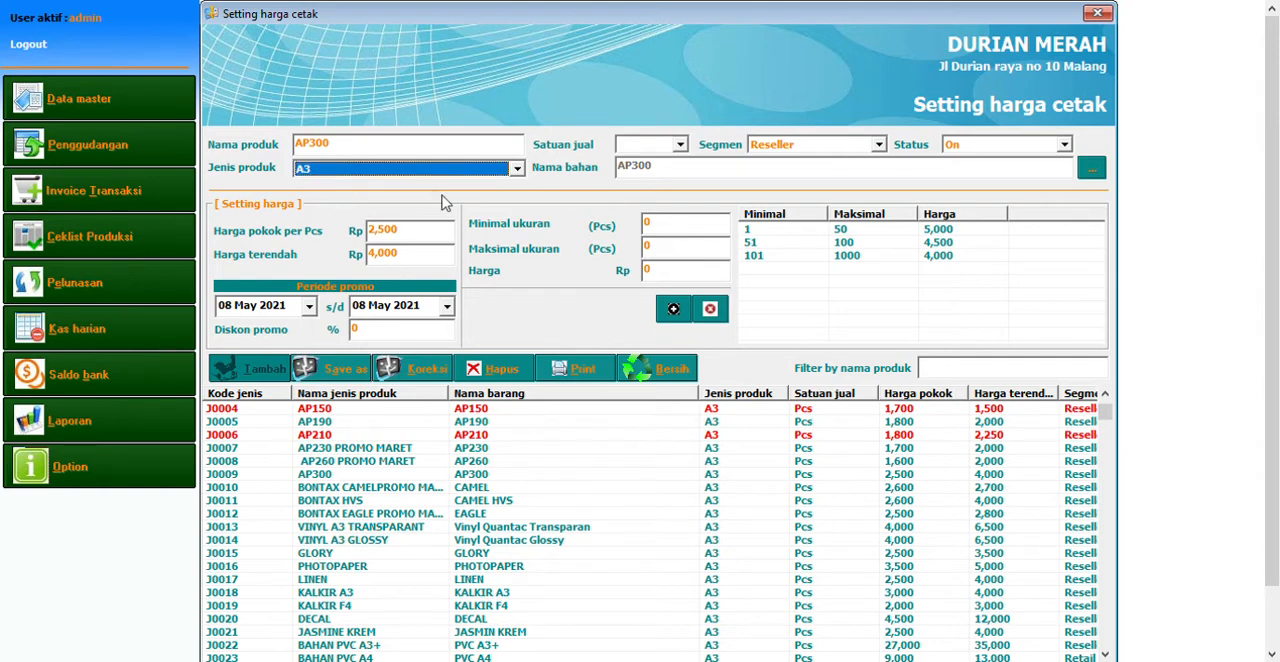
pyautogui.click(683, 146)
pyautogui.click(648, 172)
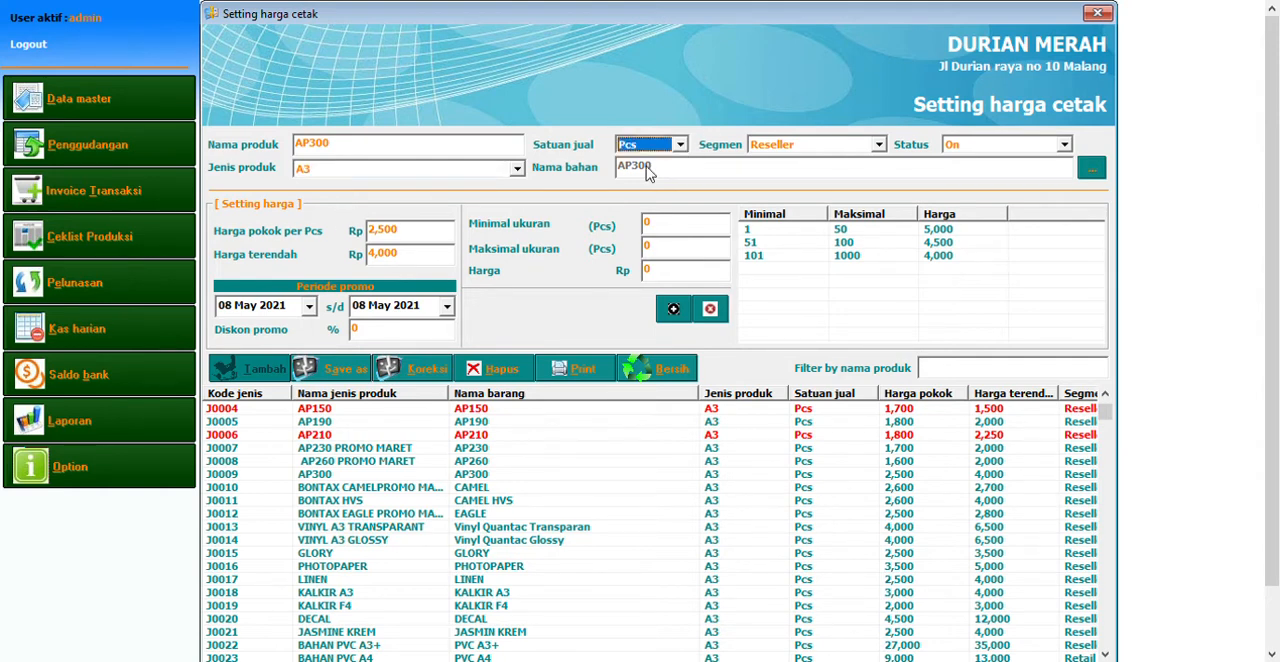
pyautogui.click(878, 146)
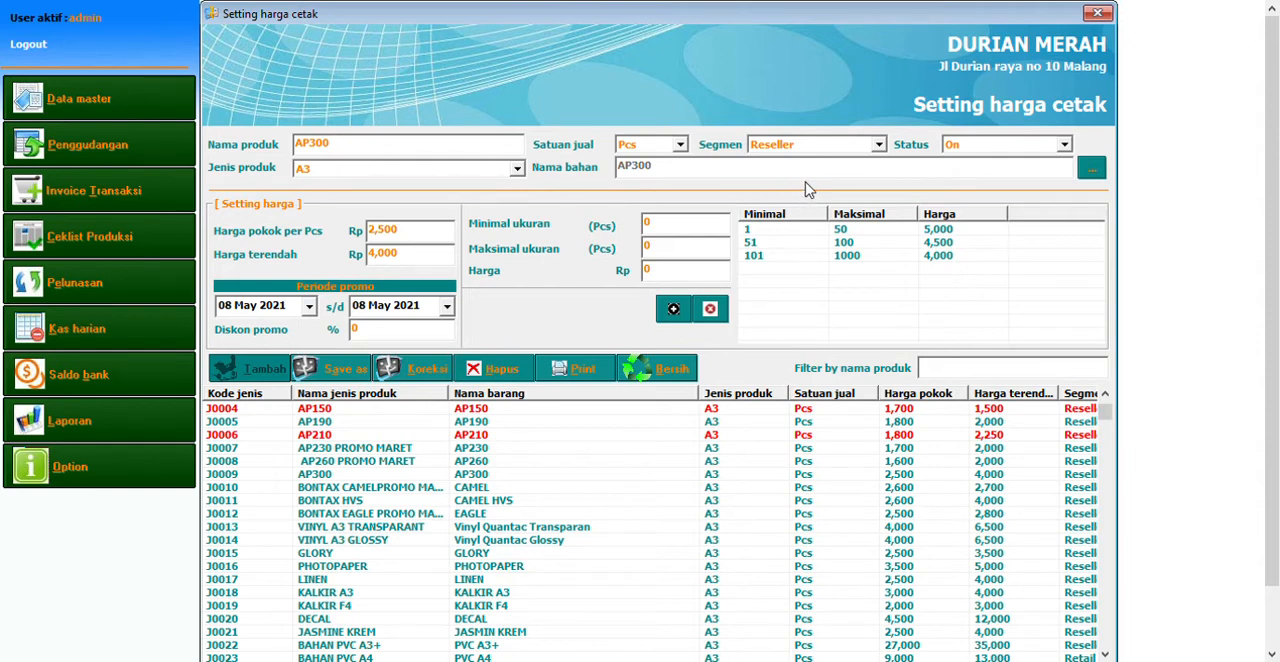
# Go through the AP300 price tiers, pull the 1–50 pcs tier into the entry fields and add it back to the tier list
pyautogui.click(765, 228)
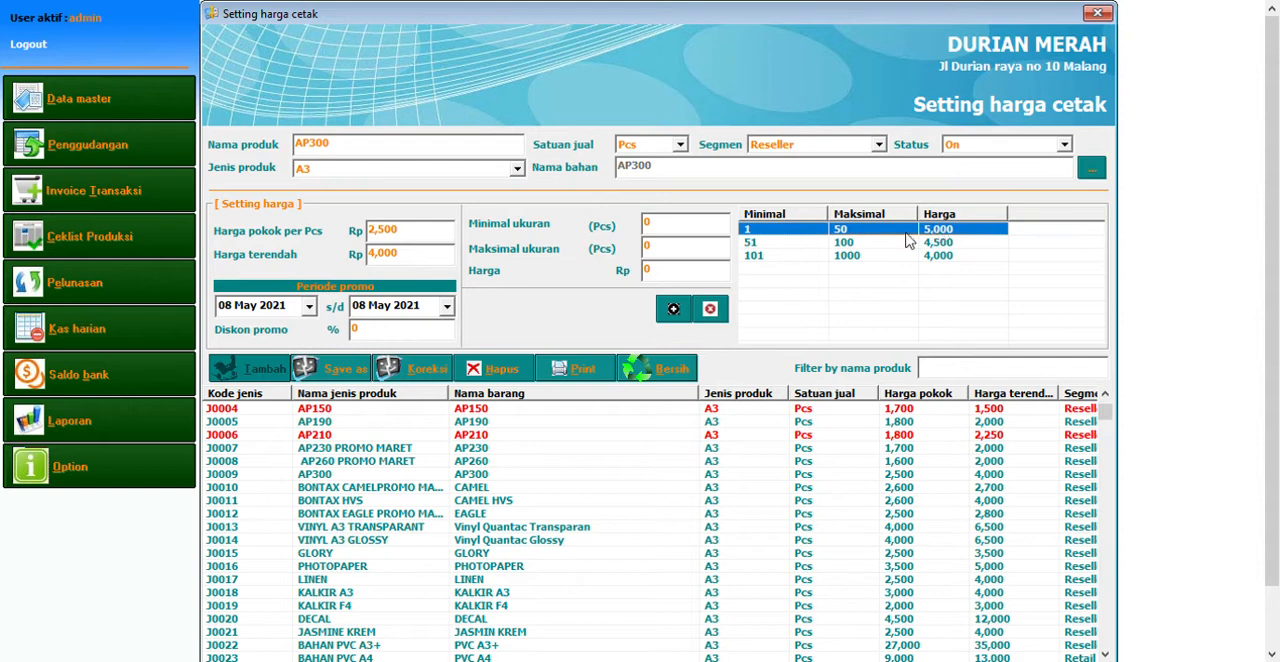
pyautogui.click(815, 244)
pyautogui.click(956, 258)
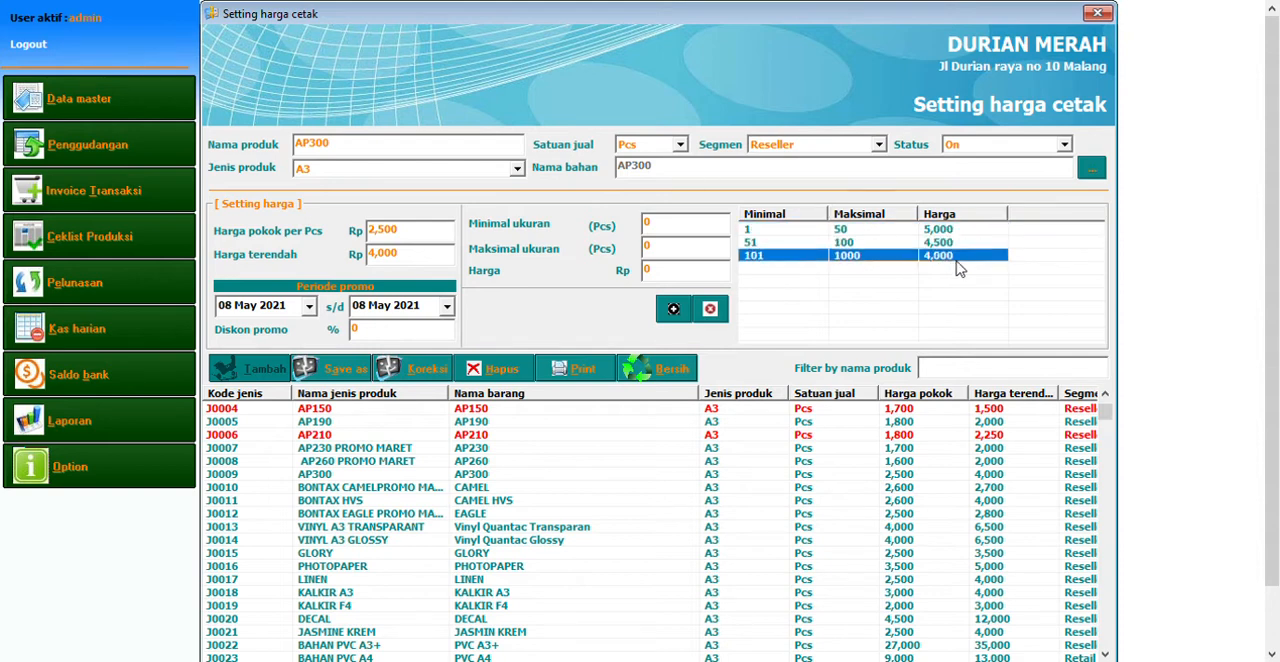
pyautogui.click(950, 242)
pyautogui.click(948, 230)
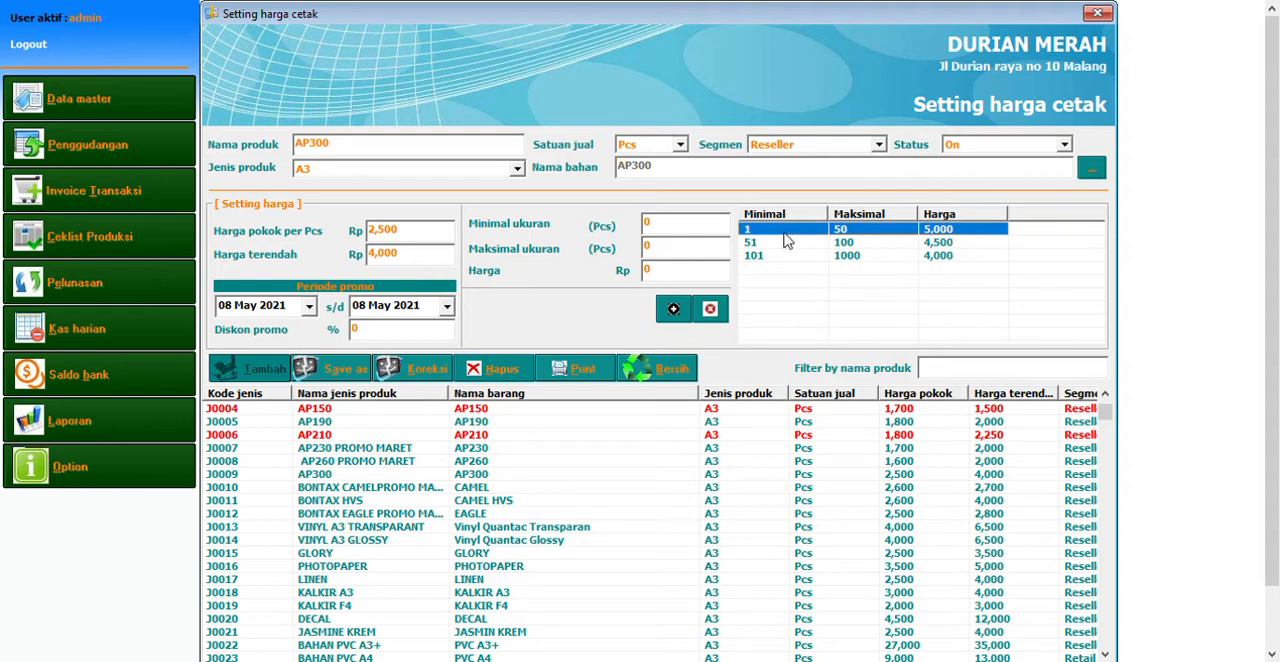
pyautogui.doubleClick(857, 235)
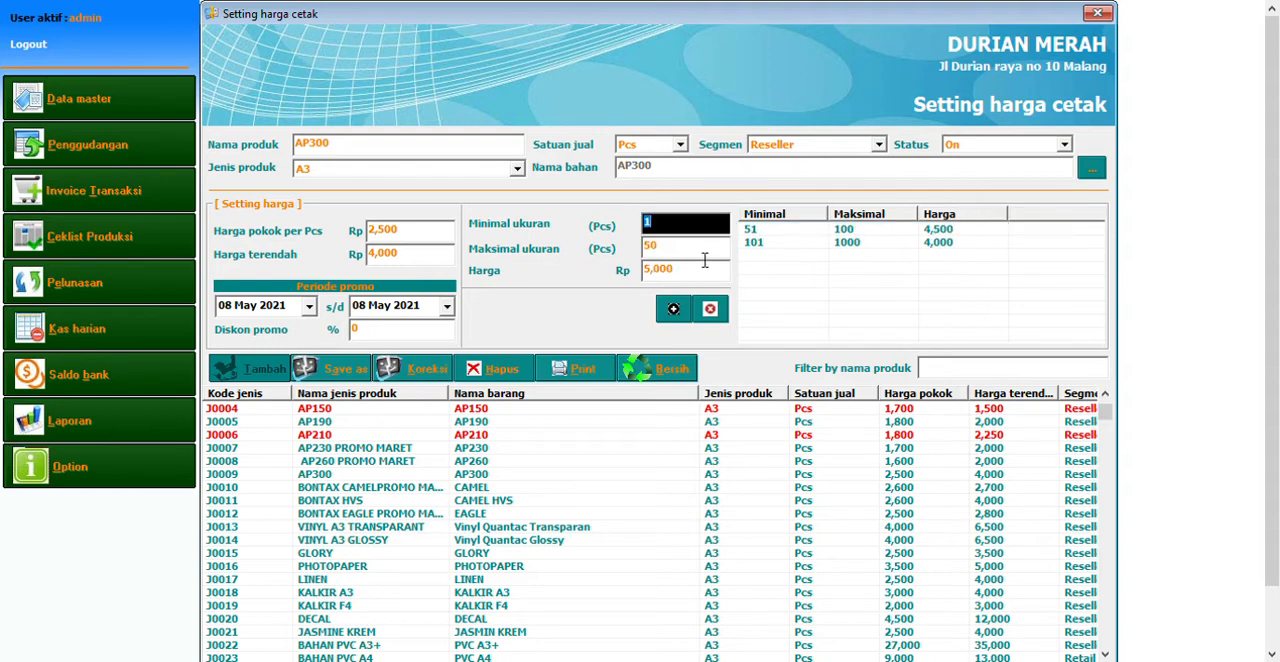
pyautogui.press('Tab')
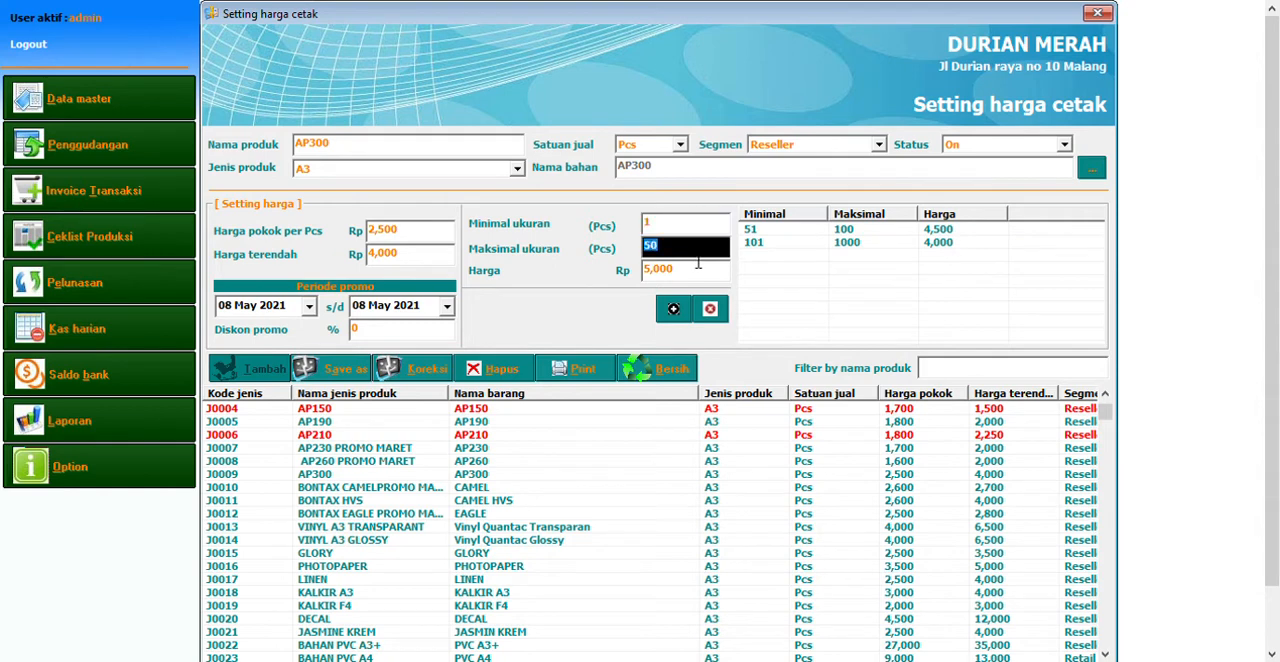
pyautogui.click(675, 310)
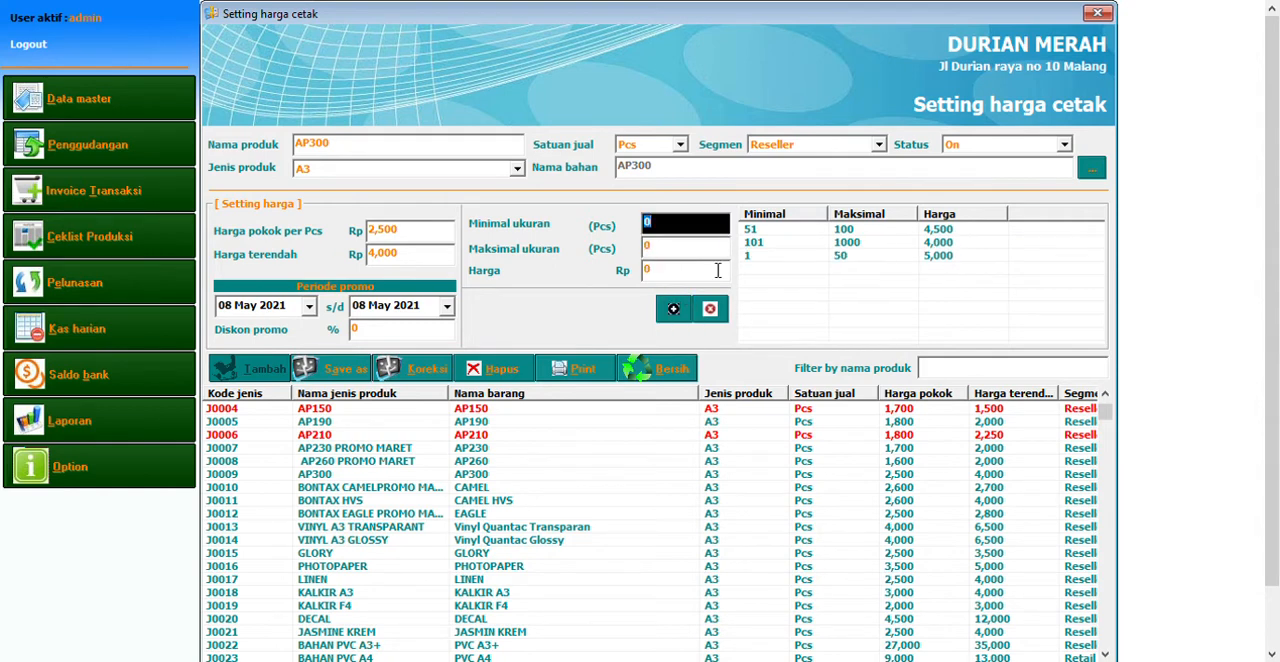
# Compare the AP300 cost price and lowest price fields with the prices of the listed quantity tiers
pyautogui.click(420, 238)
pyautogui.click(408, 262)
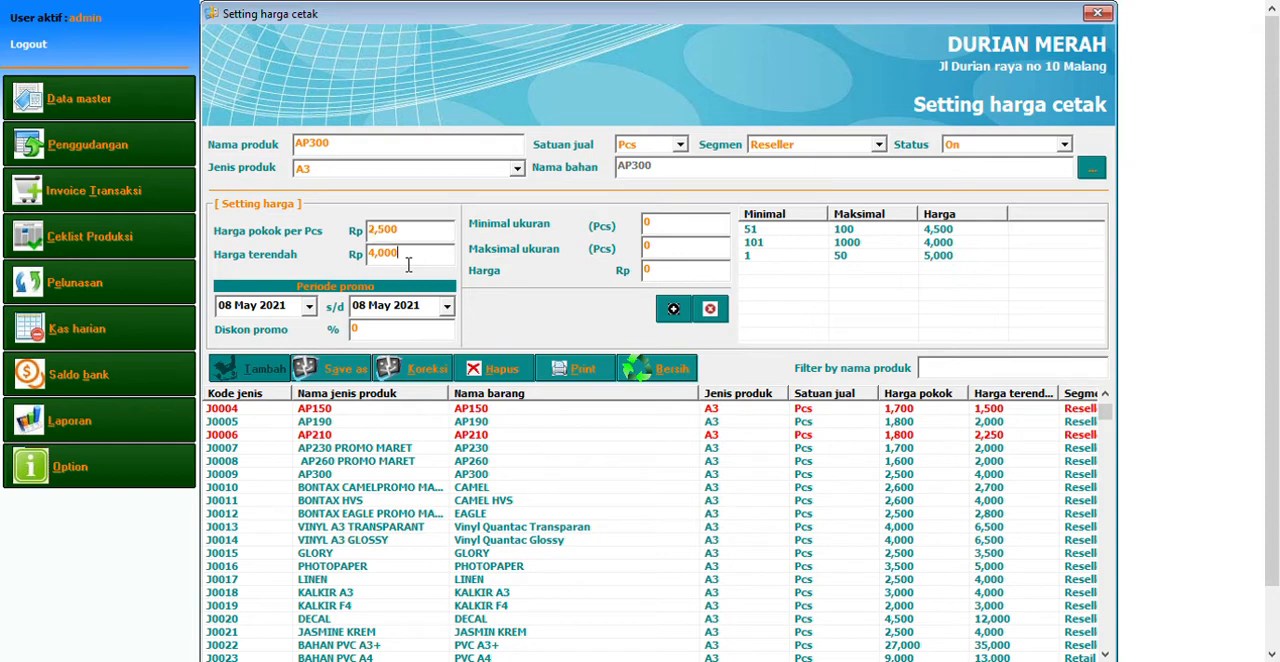
pyautogui.click(957, 242)
pyautogui.click(955, 258)
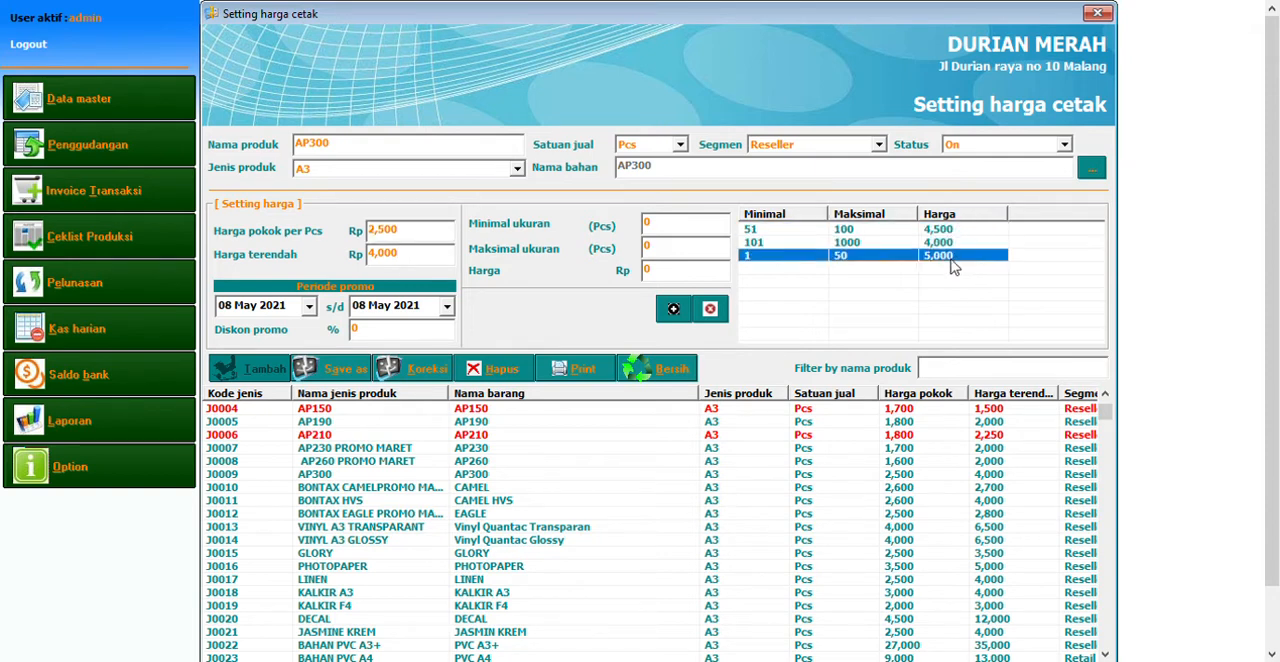
pyautogui.click(952, 242)
pyautogui.click(948, 229)
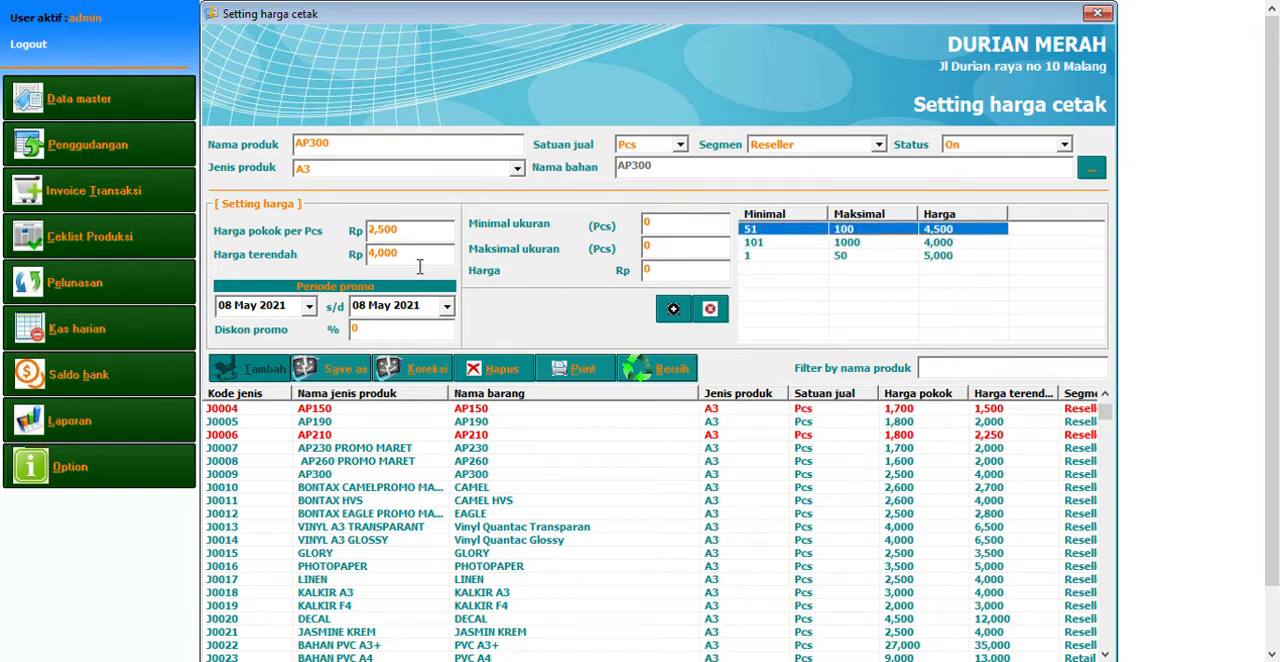
pyautogui.moveTo(420, 262); pyautogui.dragTo(330, 260)
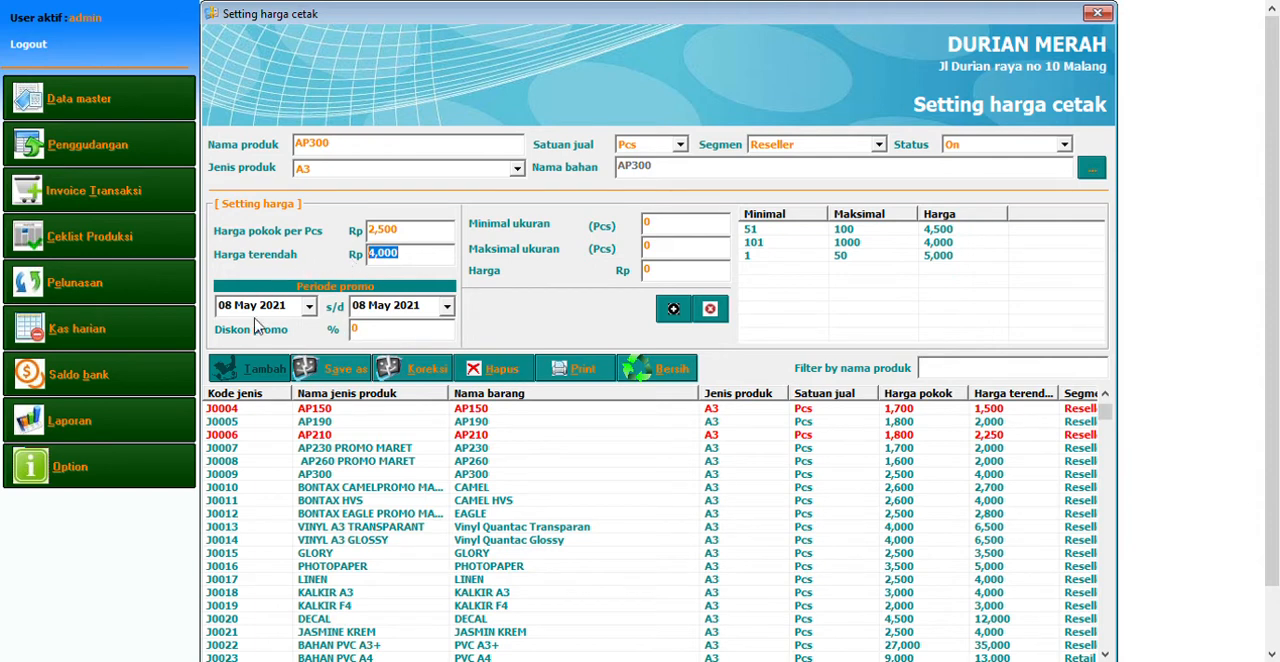
# Set the AP300 promo period to end on 31 May 2021 with a 10% promo discount
pyautogui.click(446, 304)
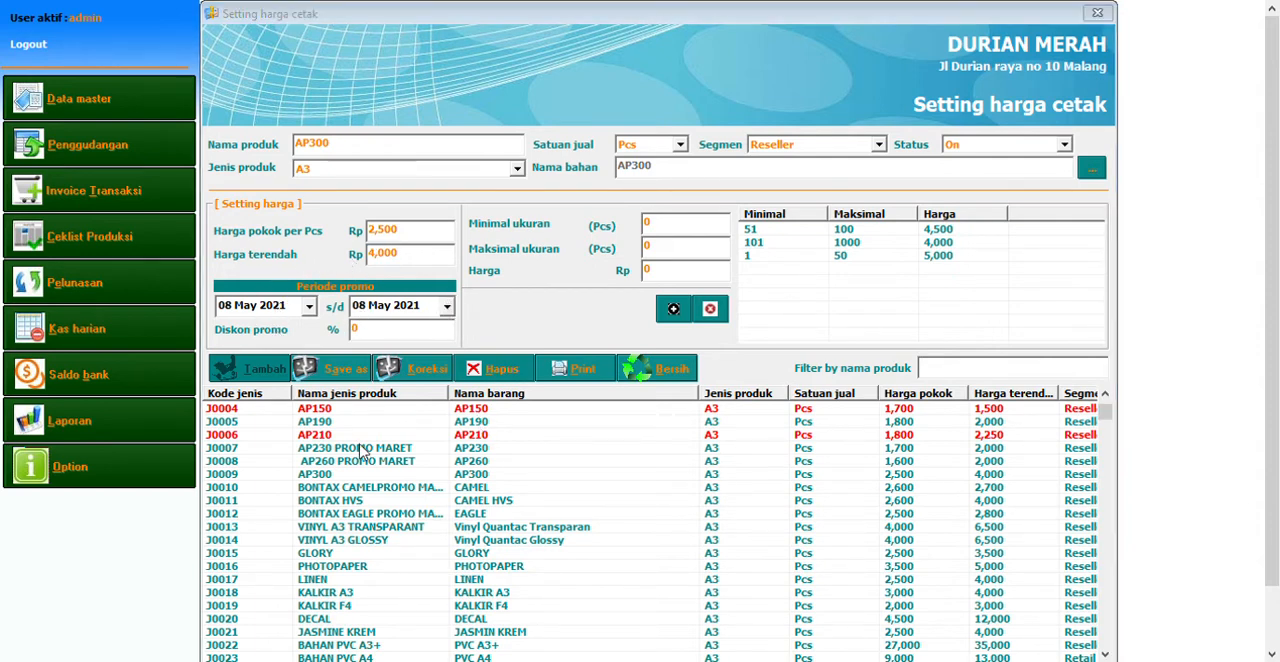
pyautogui.click(393, 450)
pyautogui.click(386, 334)
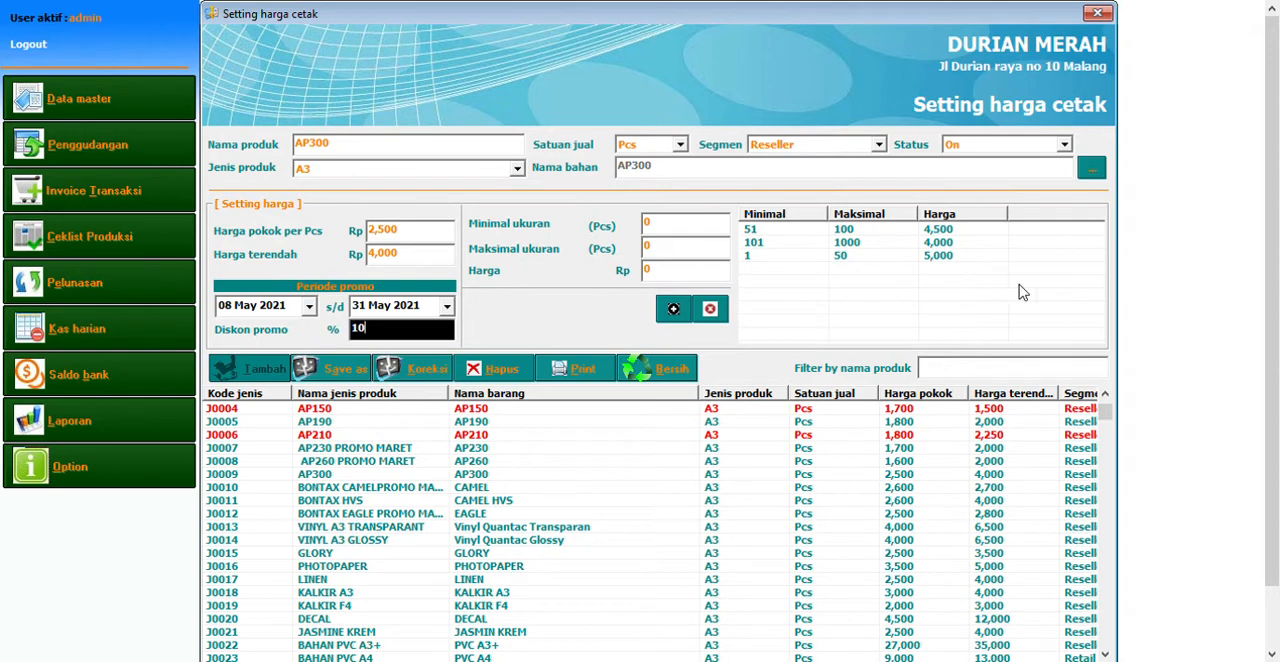
pyautogui.click(966, 242)
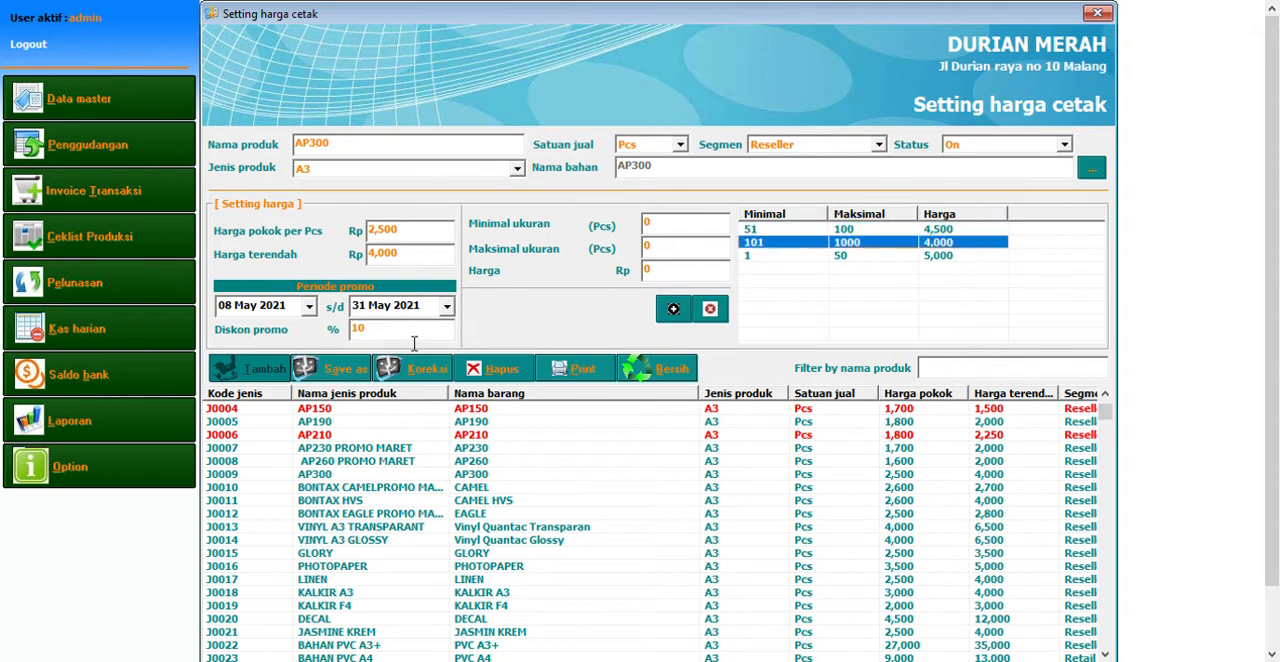
pyautogui.click(413, 340)
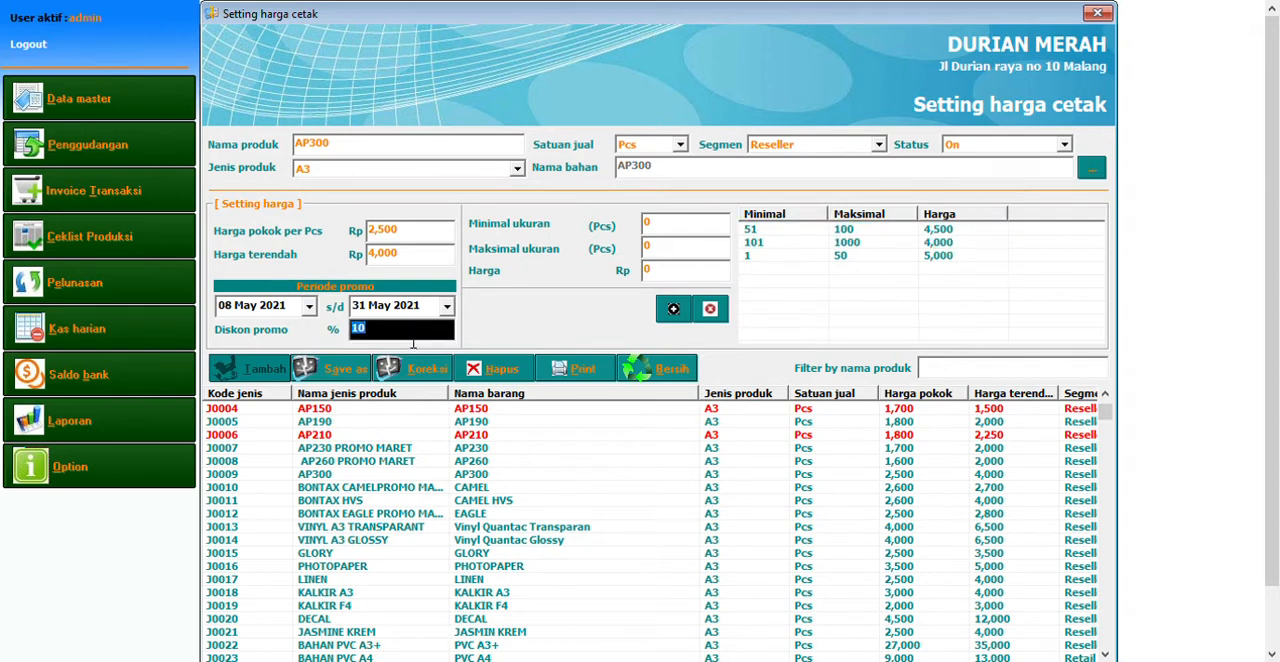
# Browse the product list, load the VINYL A3 GLOSSY product and examine its product name and material name
pyautogui.click(396, 152)
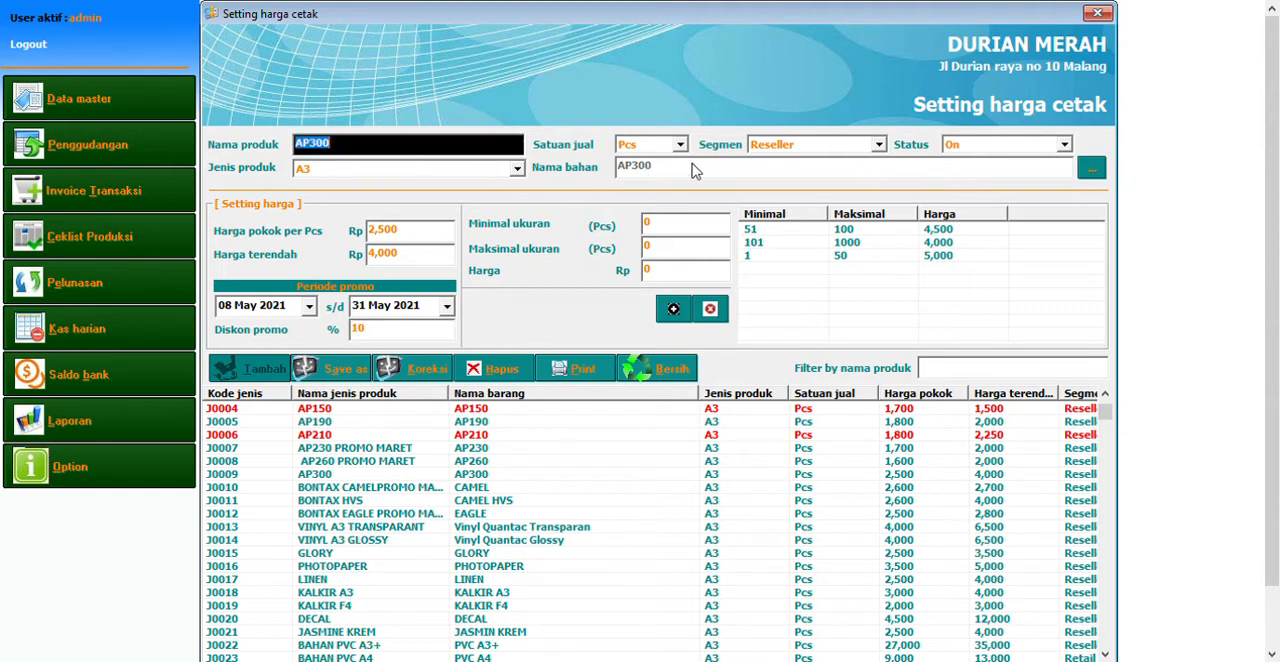
pyautogui.scroll(-4, 541, 515)
pyautogui.scroll(5, 541, 515)
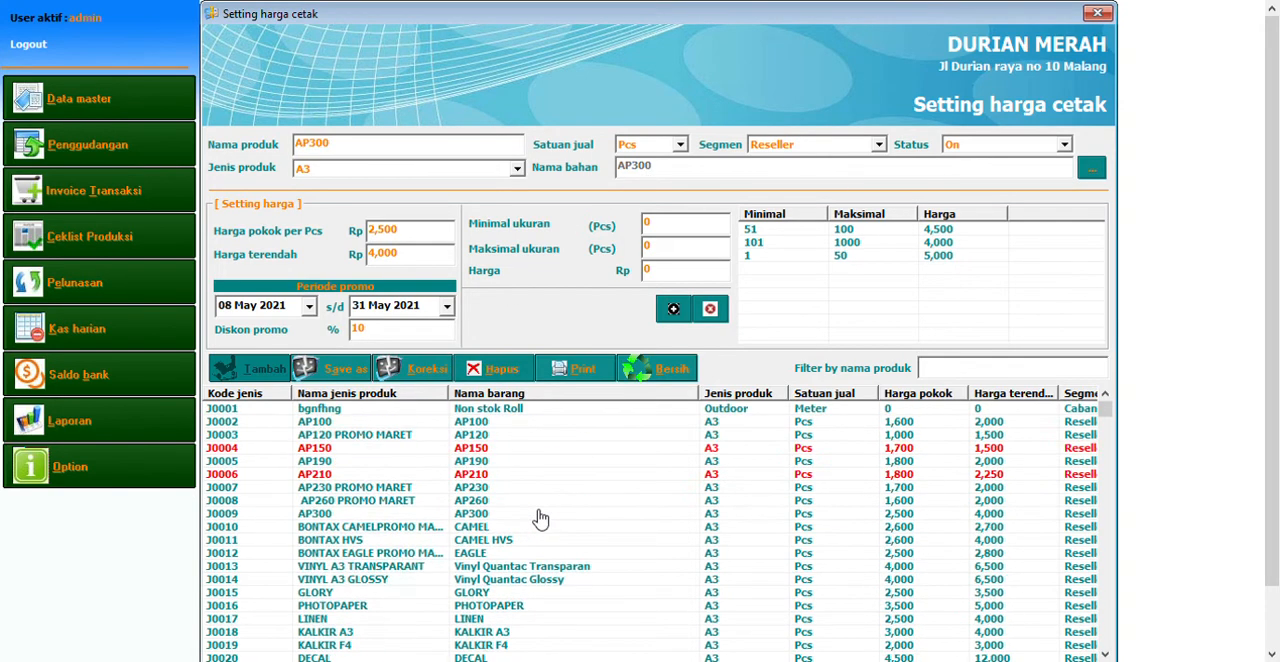
pyautogui.scroll(-2, 525, 517)
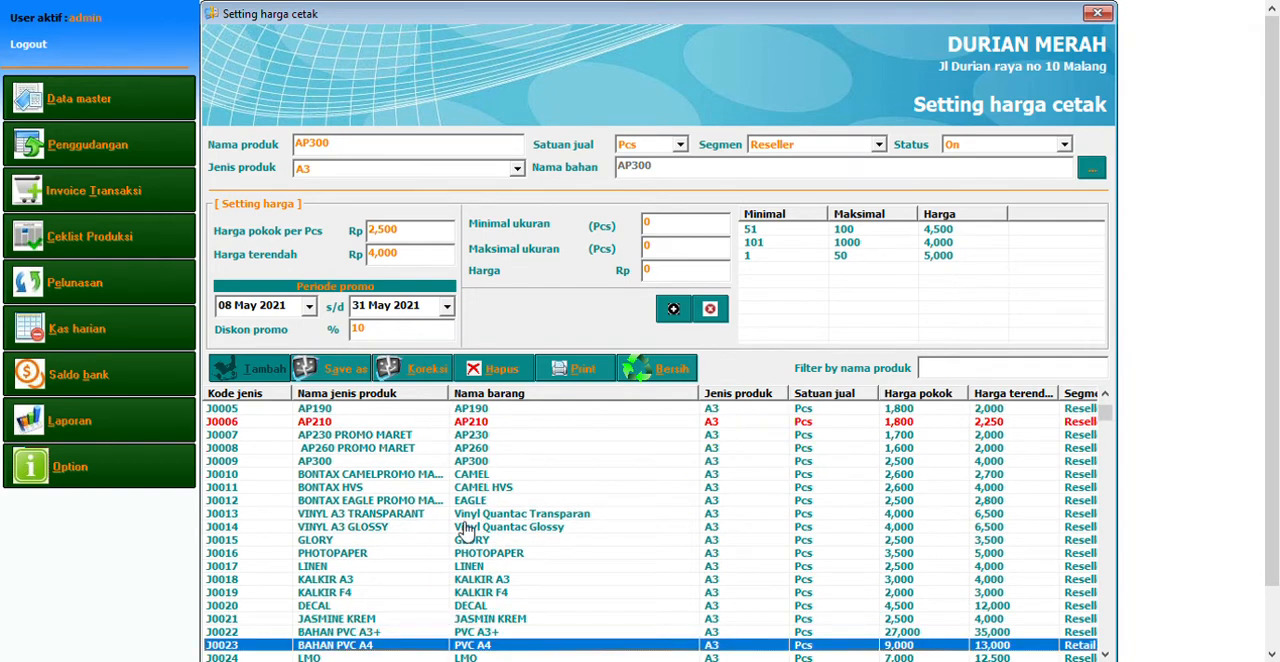
pyautogui.doubleClick(463, 530)
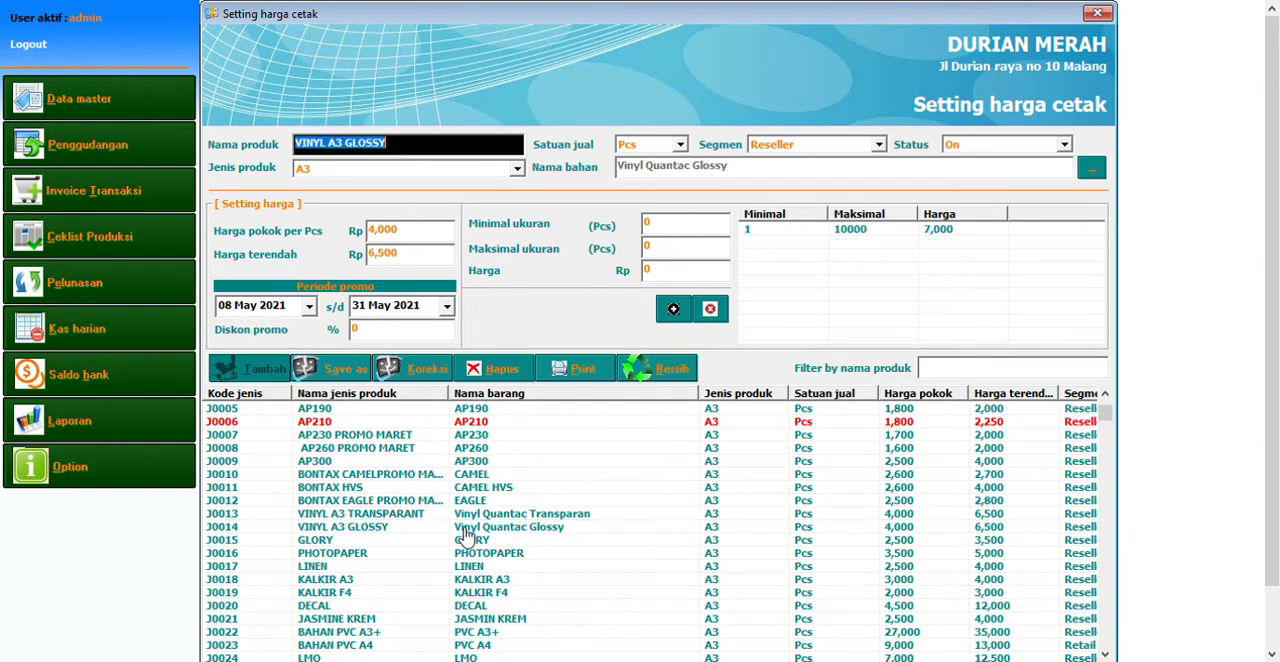
pyautogui.click(447, 154)
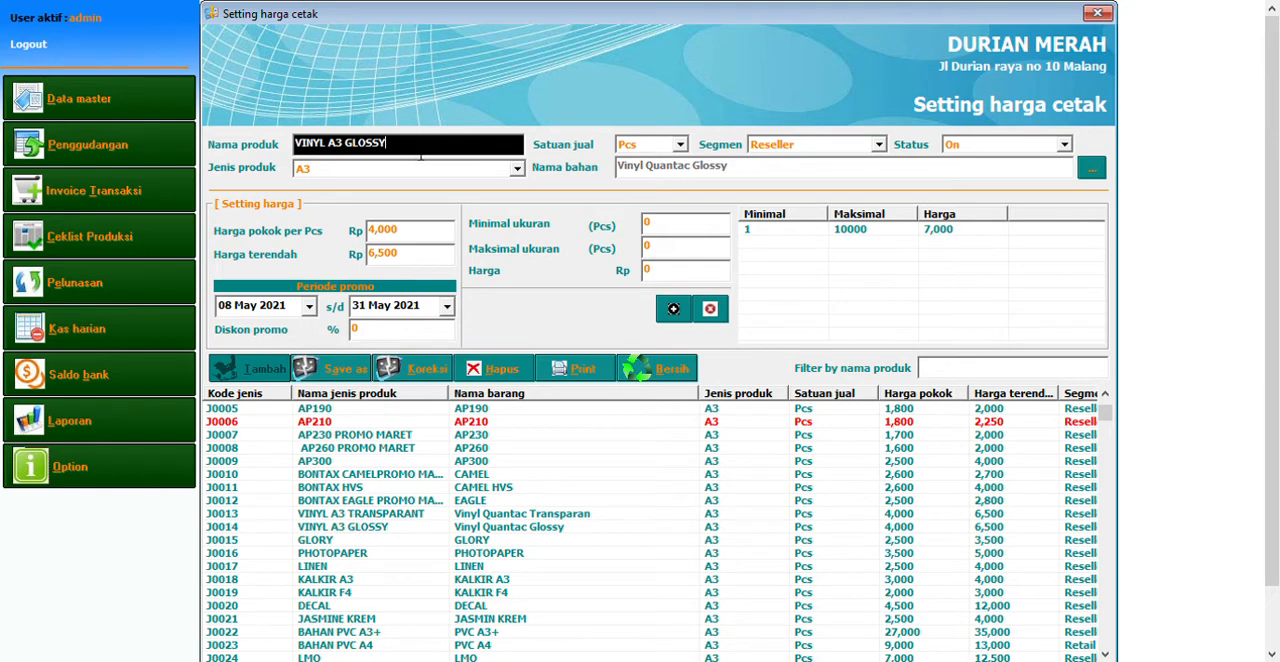
pyautogui.moveTo(412, 145); pyautogui.dragTo(292, 145)
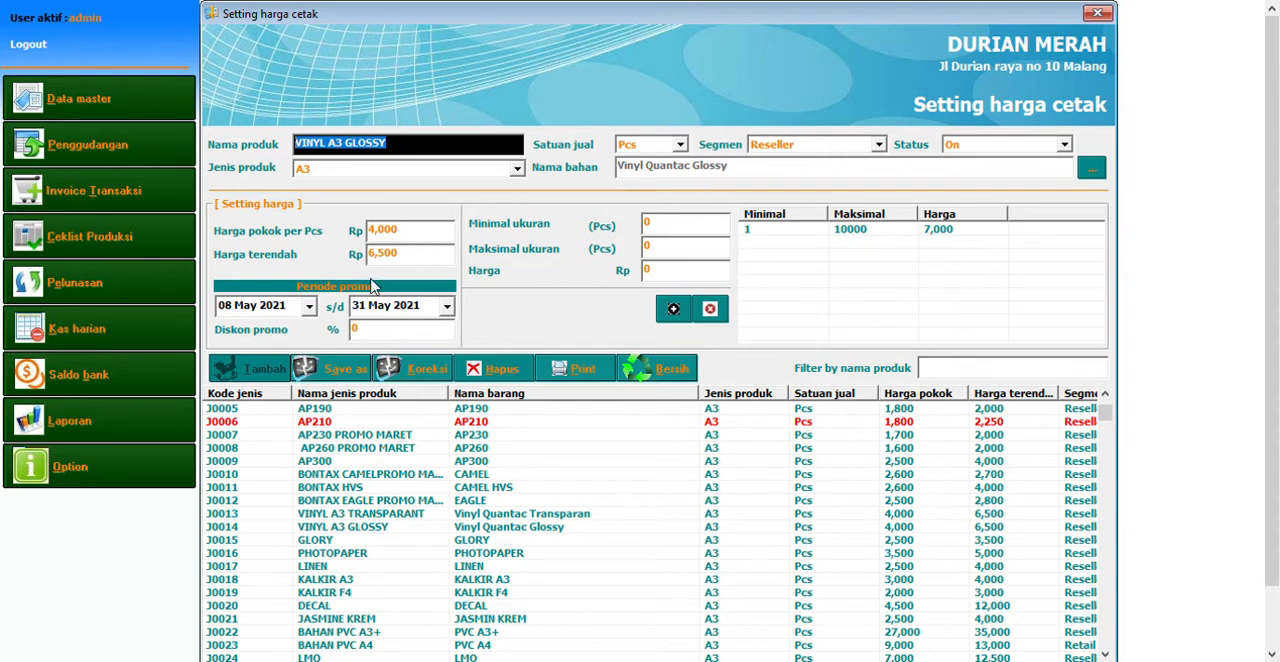
pyautogui.click(449, 151)
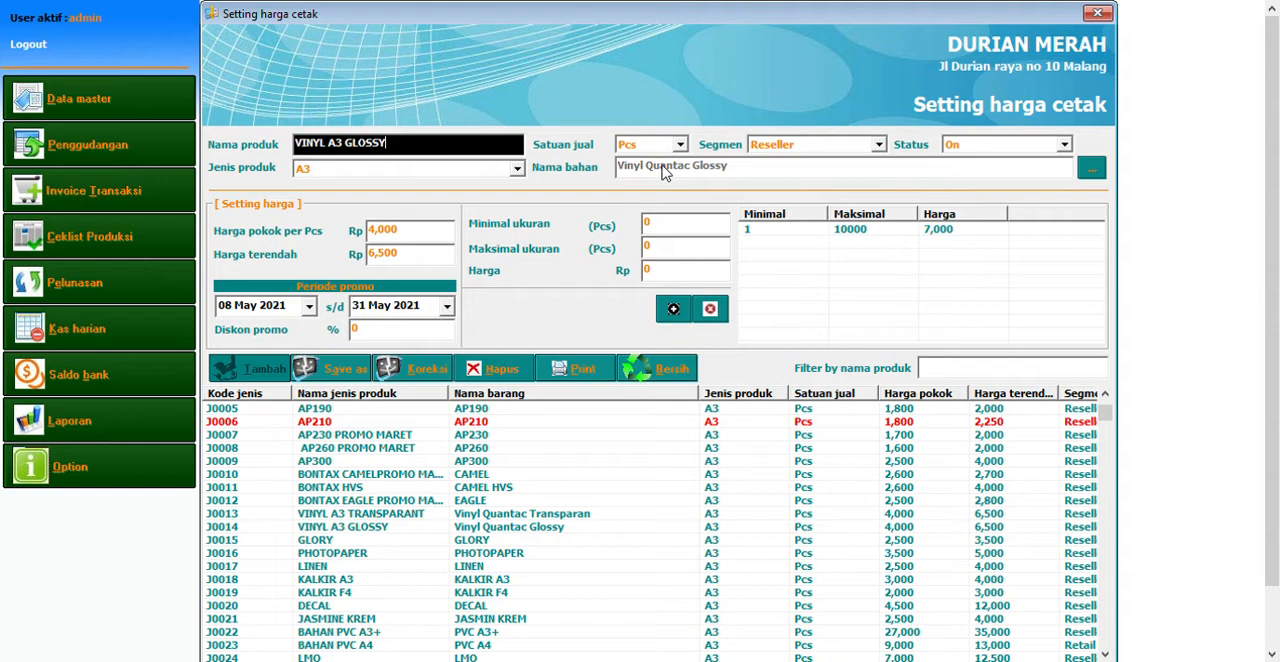
# Open the Build Of Material master, browse the print packages, and load the X- BANNER package
pyautogui.click(122, 103)
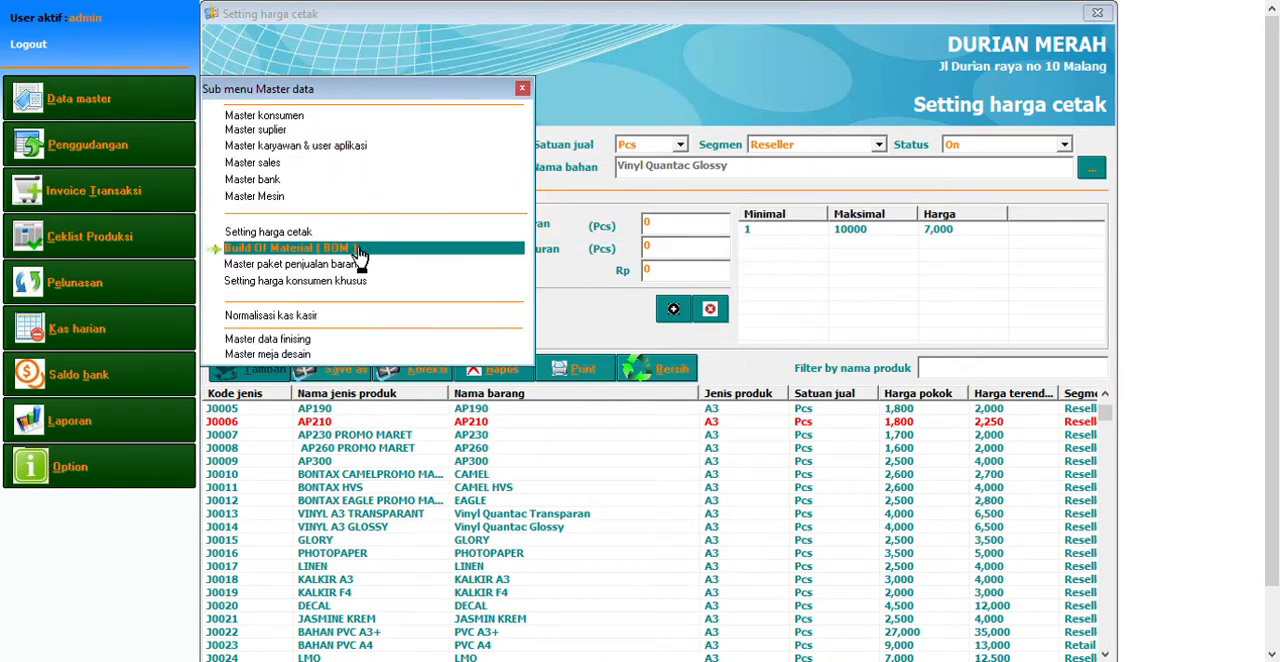
pyautogui.click(358, 249)
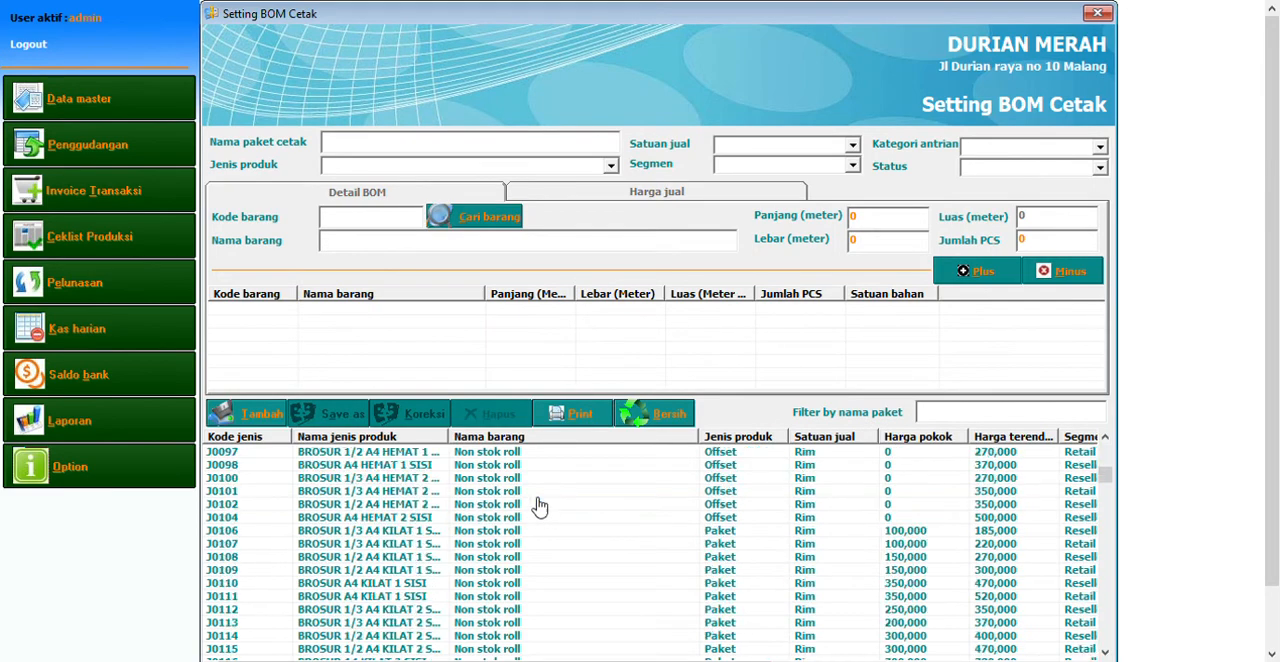
pyautogui.scroll(-7, 539, 507)
pyautogui.scroll(2, 539, 507)
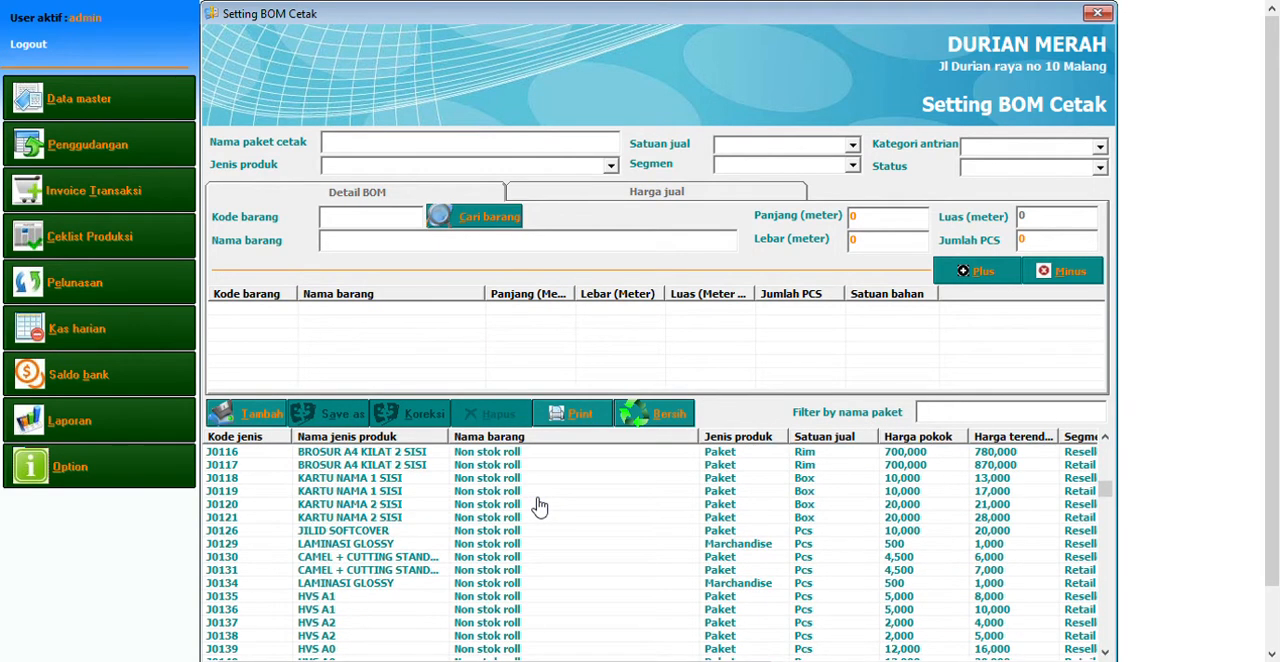
pyautogui.click(507, 517)
pyautogui.scroll(-4, 474, 497)
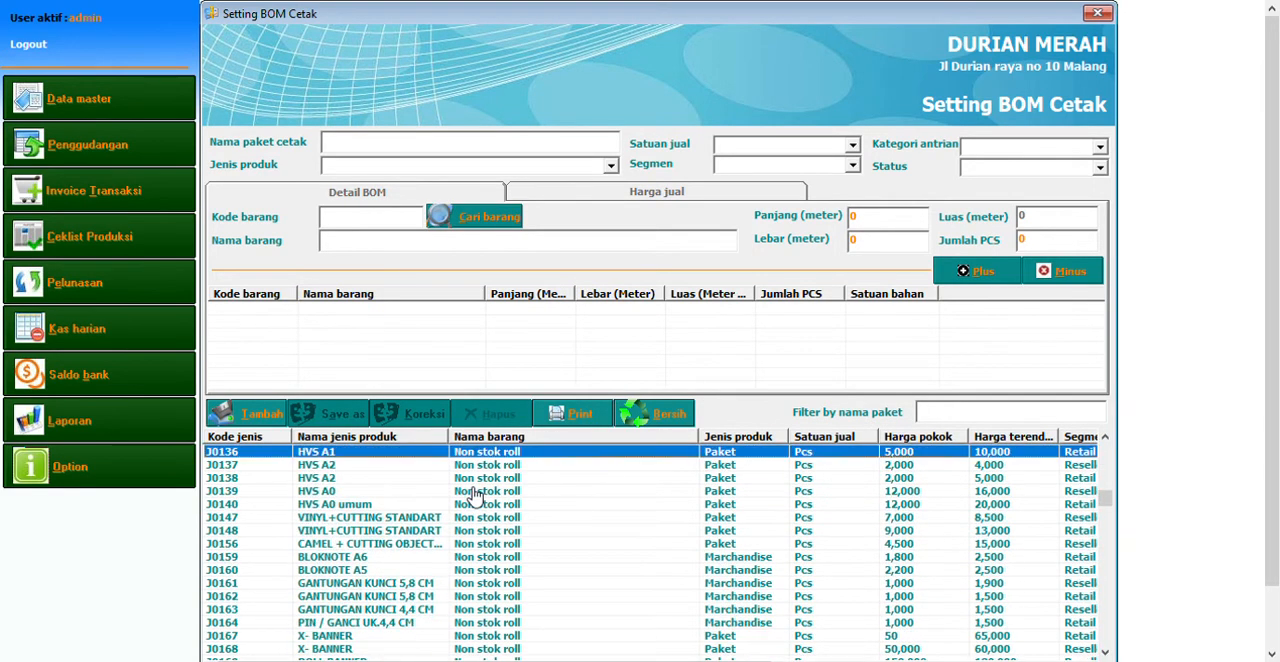
pyautogui.scroll(-2, 474, 497)
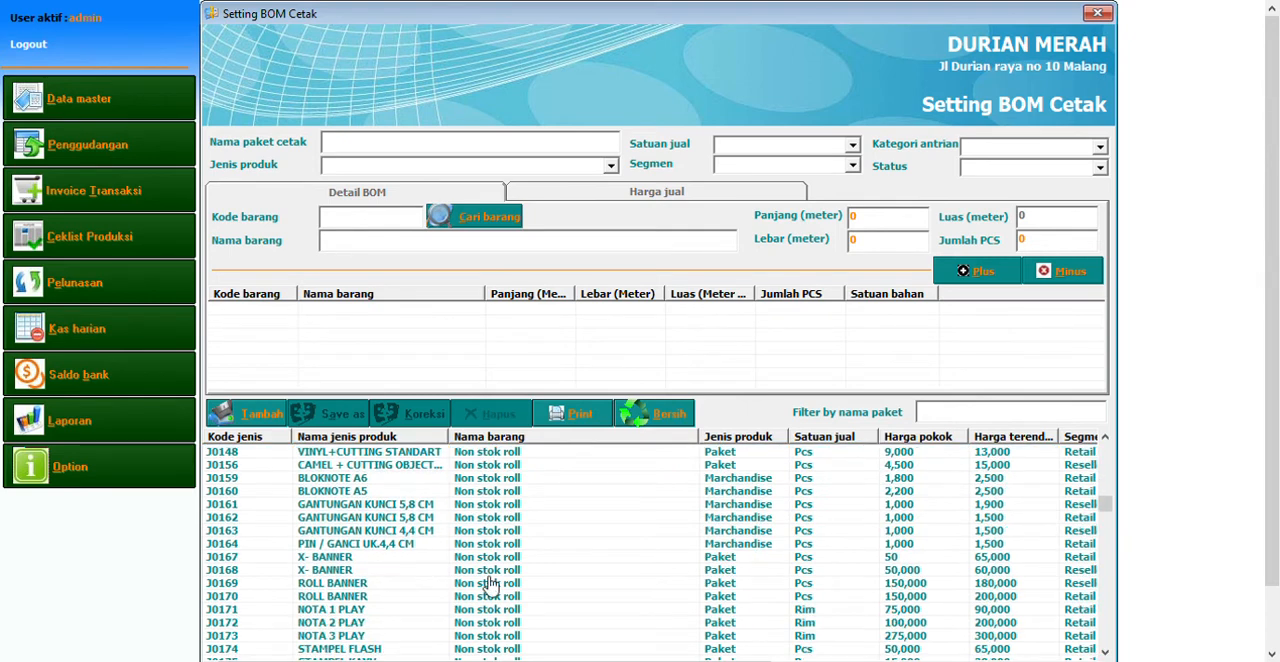
pyautogui.click(396, 558)
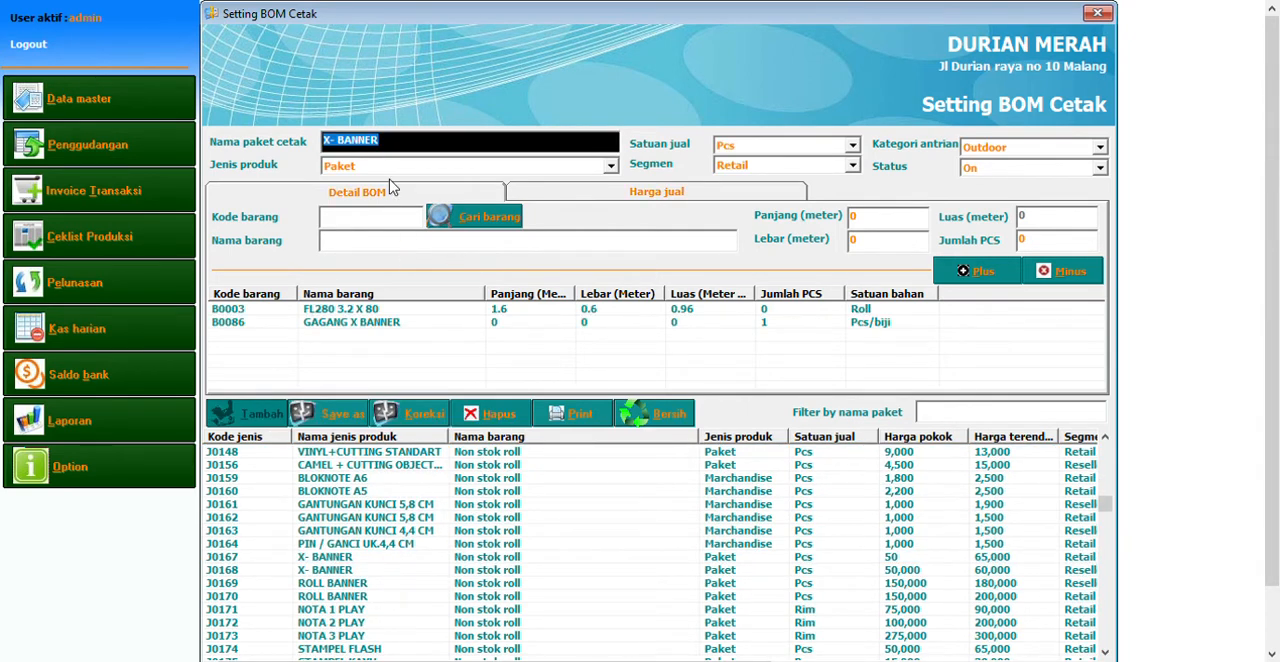
# Examine the X- BANNER package's component lines FL280 3.2 X 80 and GAGANG X BANNER, including their dimensions and piece count
pyautogui.moveTo(385, 140); pyautogui.dragTo(332, 140)
pyautogui.click(310, 309)
pyautogui.click(330, 323)
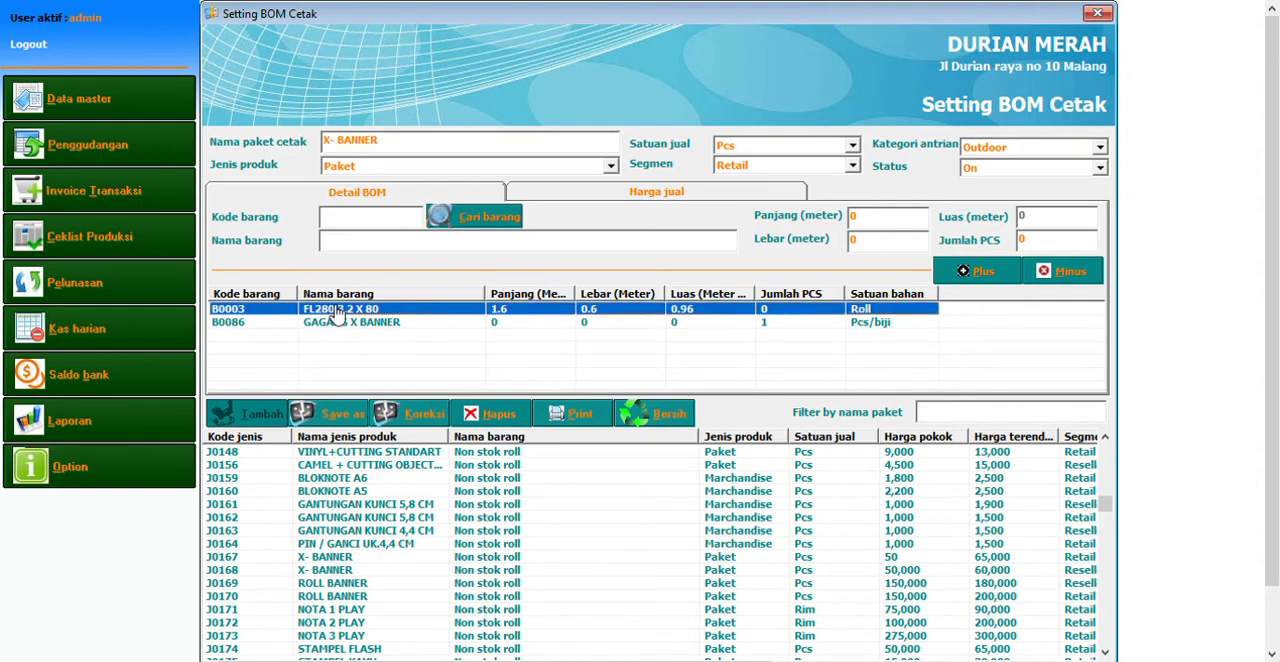
pyautogui.click(412, 150)
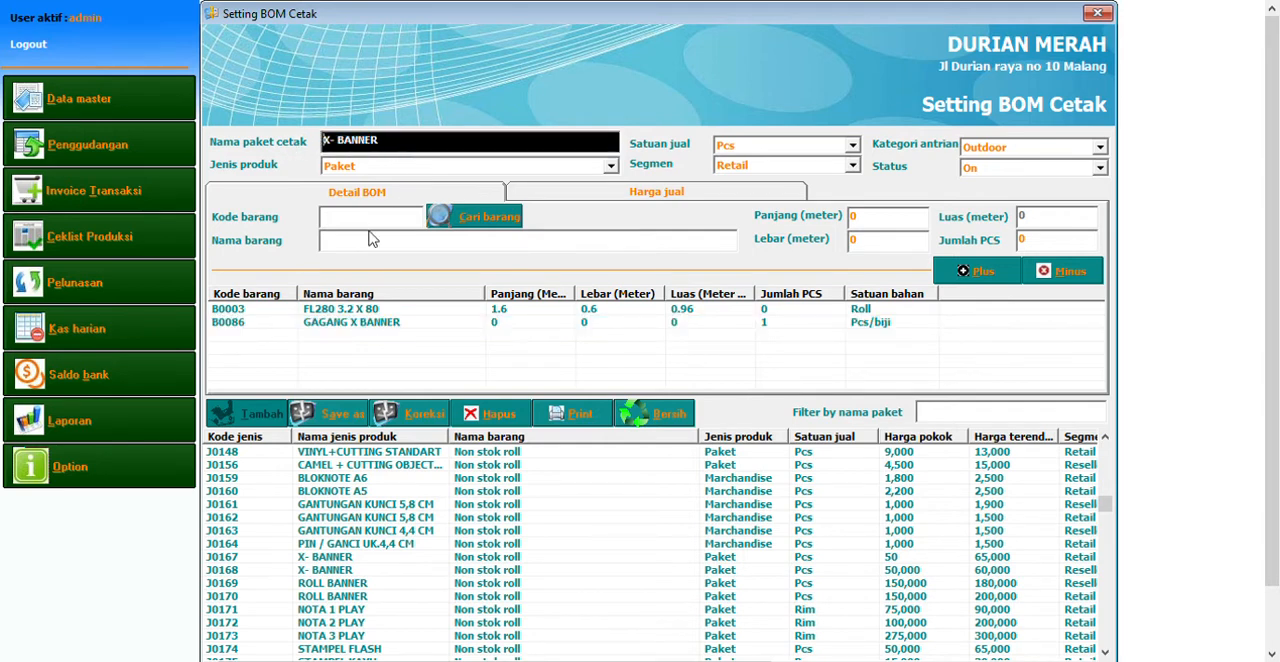
pyautogui.click(376, 310)
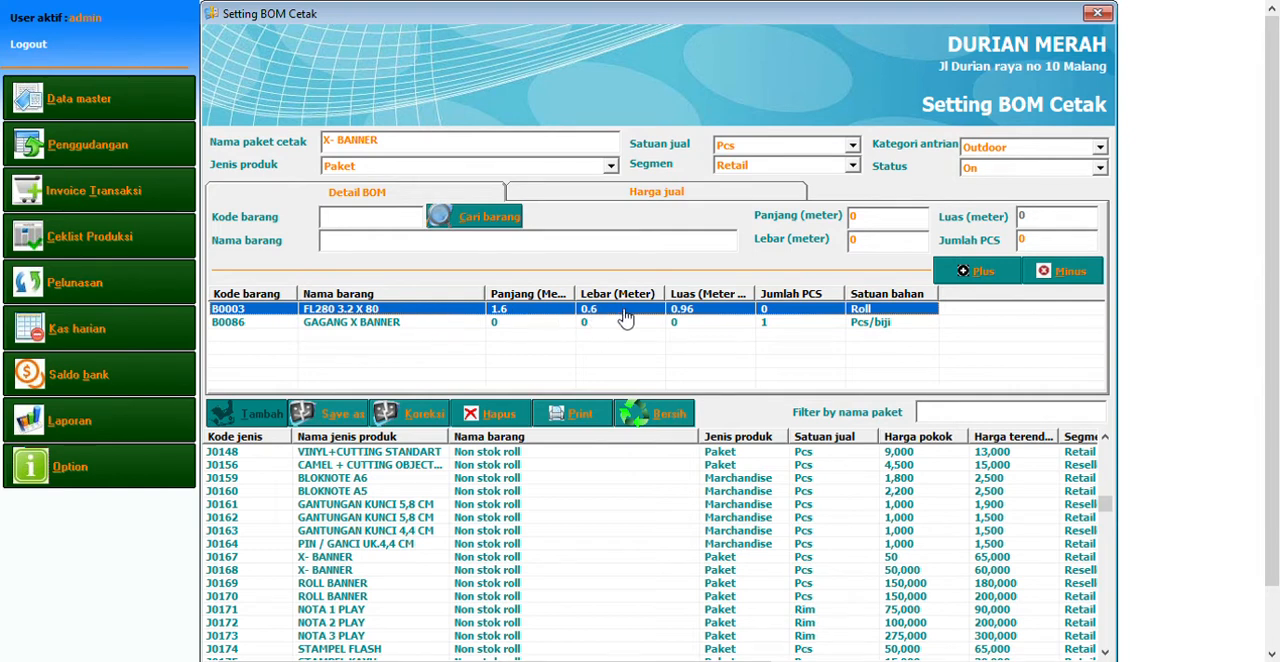
pyautogui.click(452, 323)
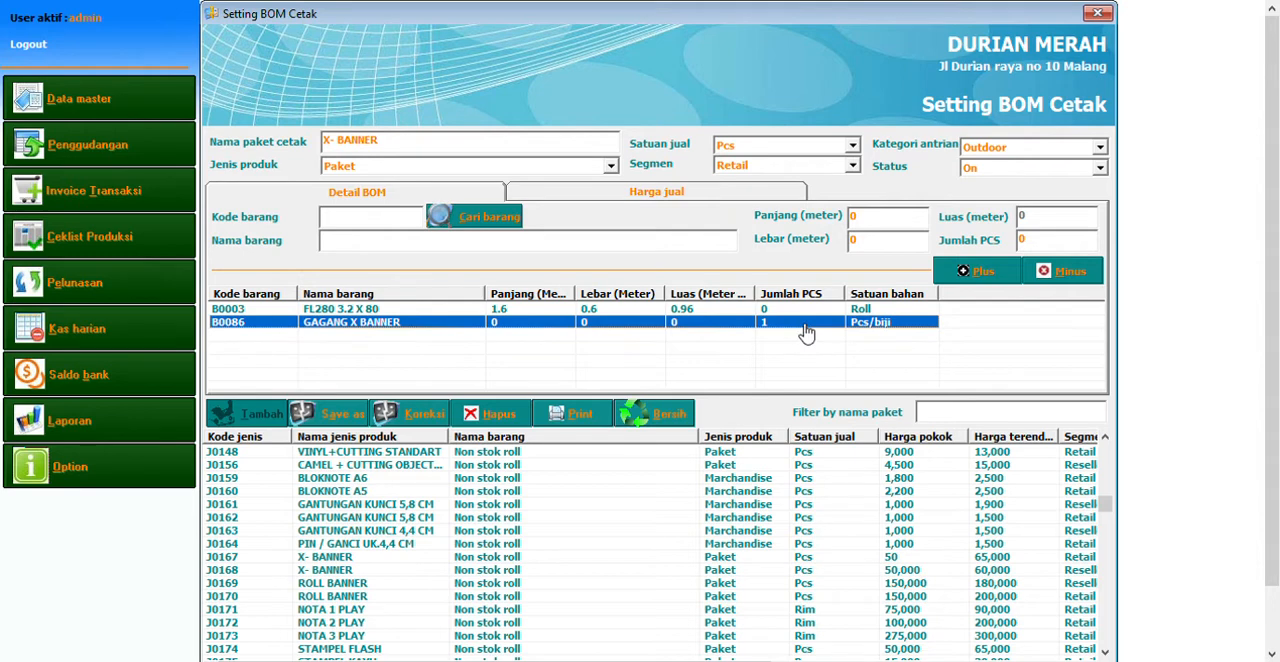
# Review the X- BANNER package's name and its component lines FL280 3.2 X 80 and GAGANG X BANNER
pyautogui.moveTo(412, 150); pyautogui.dragTo(245, 147)
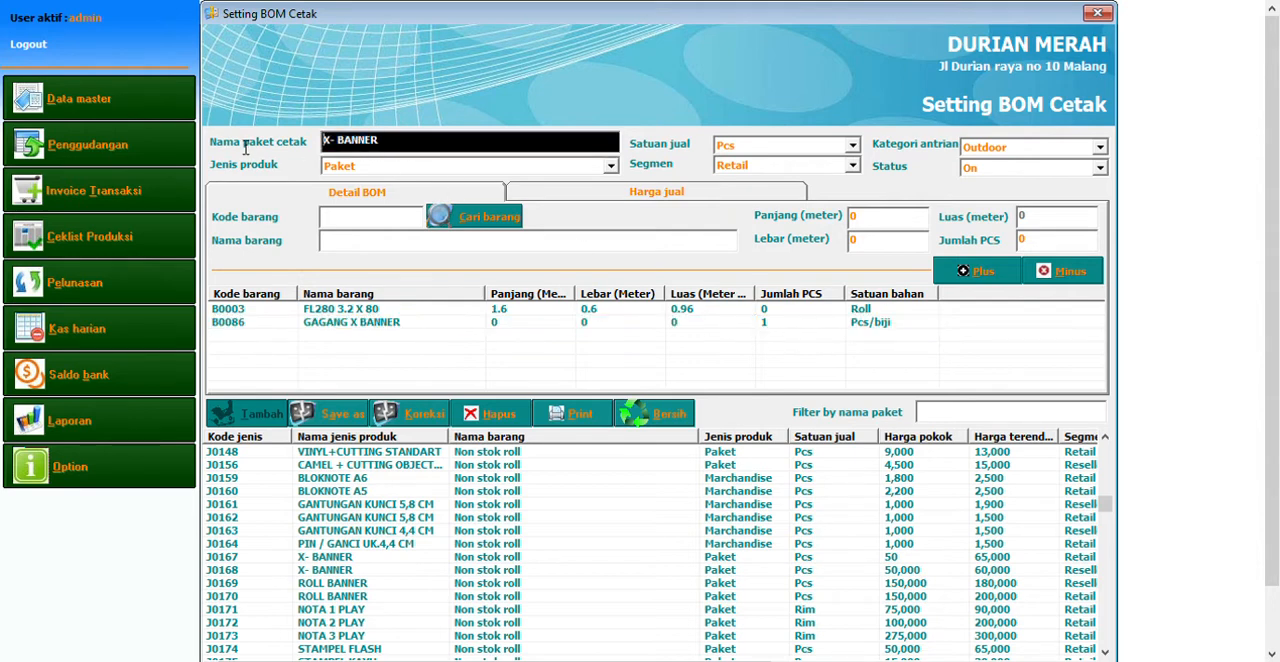
pyautogui.click(342, 312)
pyautogui.click(344, 322)
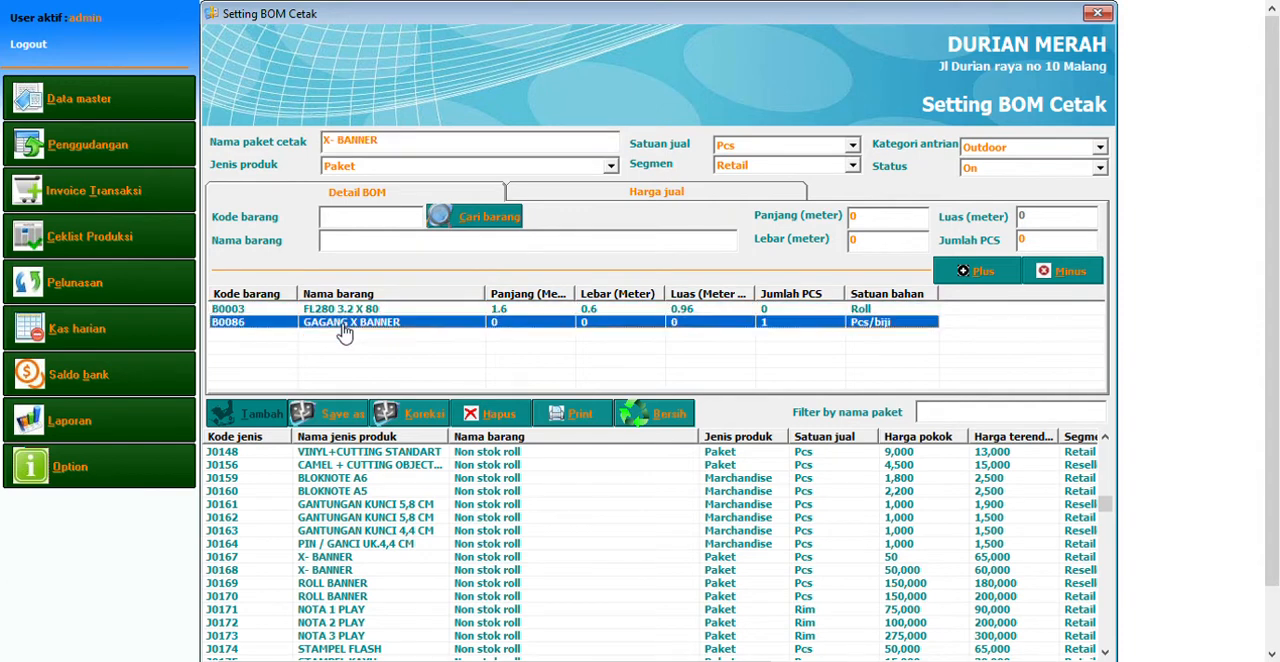
pyautogui.click(346, 313)
# Examine the X- BANNER package's selling price tiers by piece quantity and its market segment
pyautogui.click(645, 198)
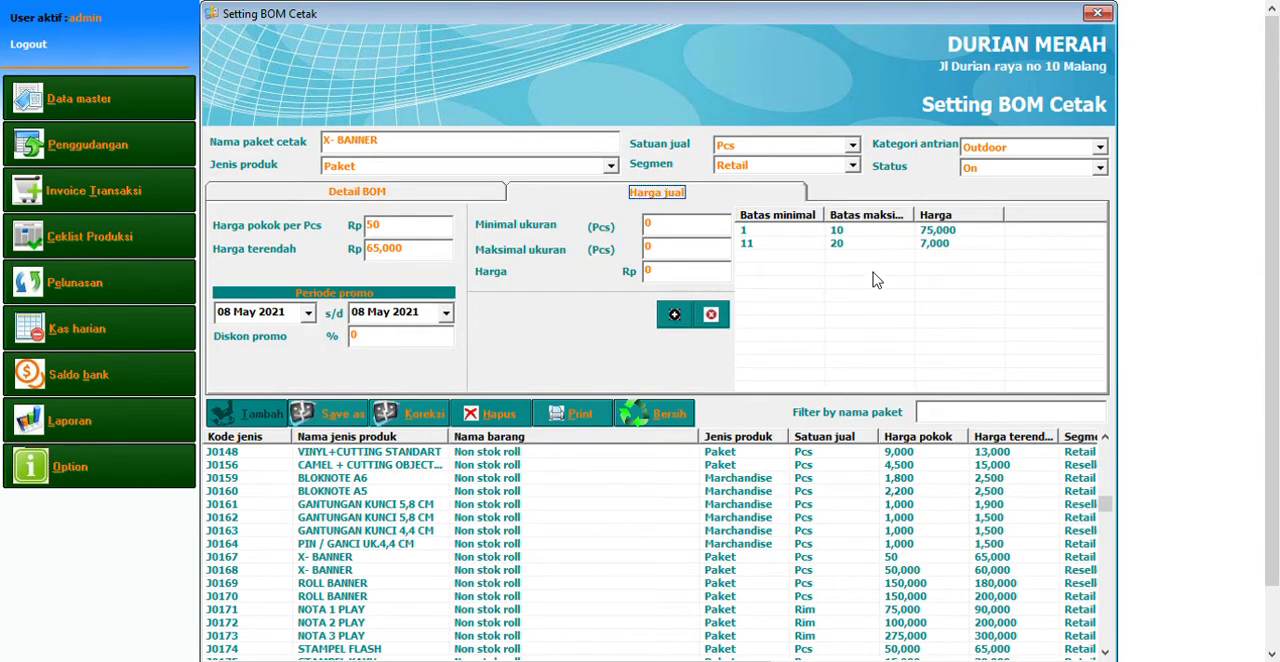
pyautogui.click(798, 231)
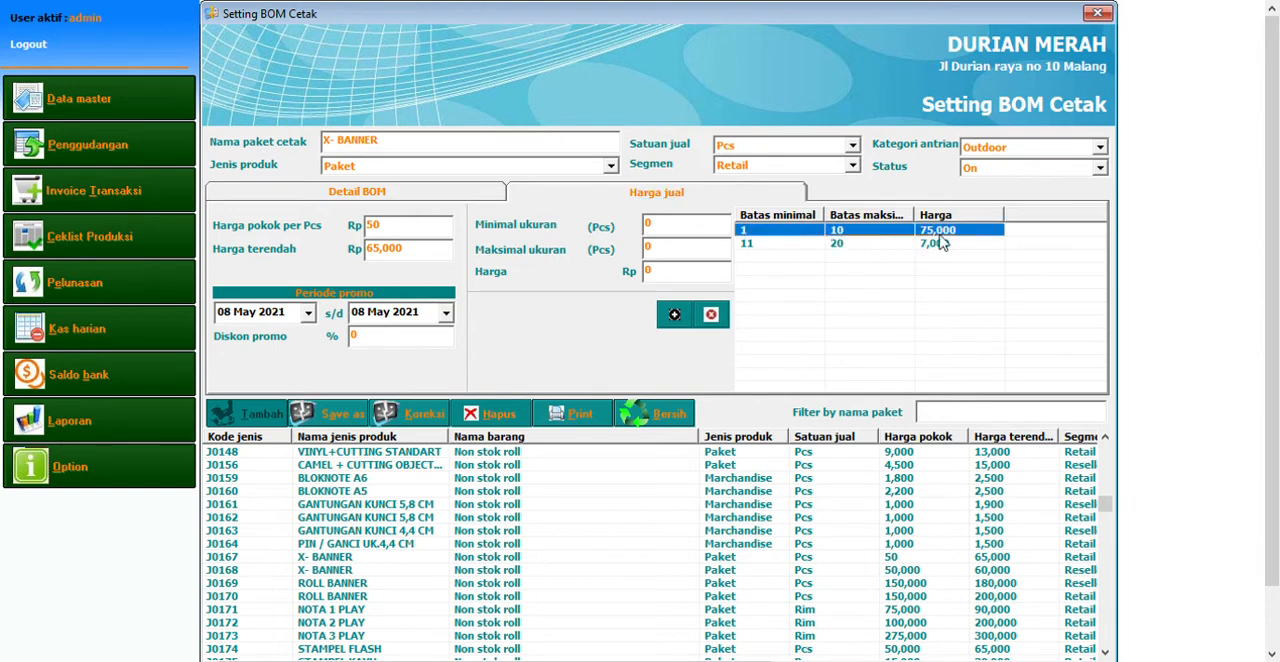
pyautogui.click(822, 246)
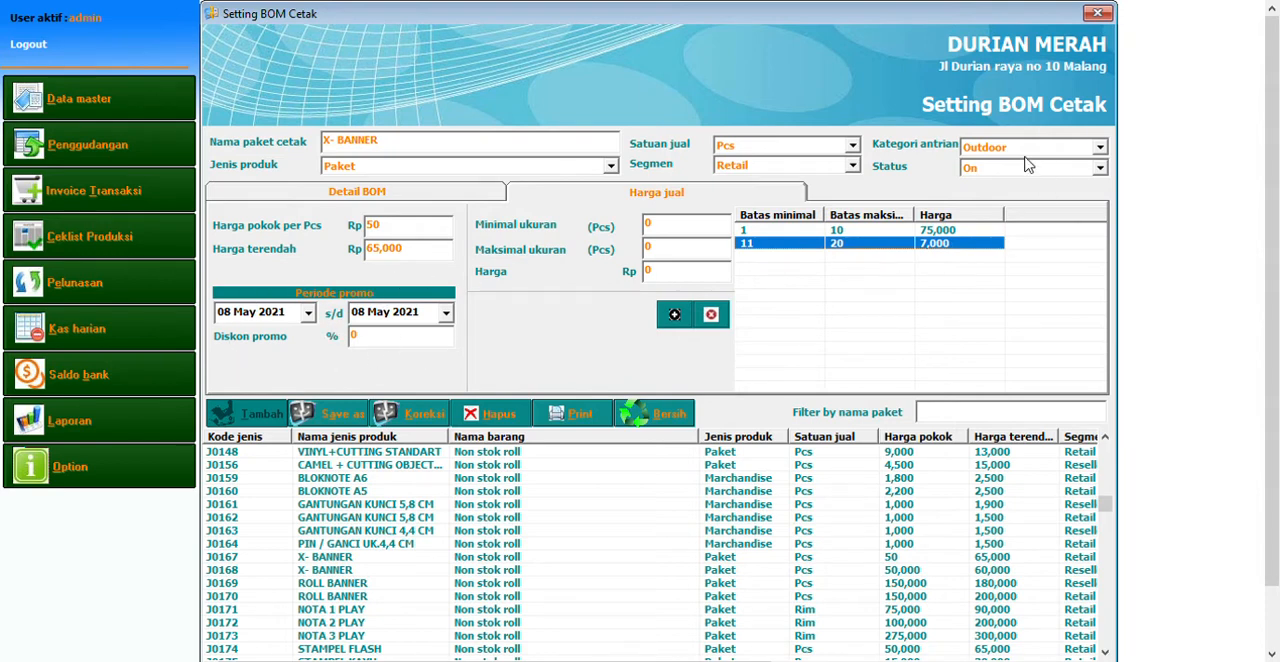
pyautogui.click(802, 164)
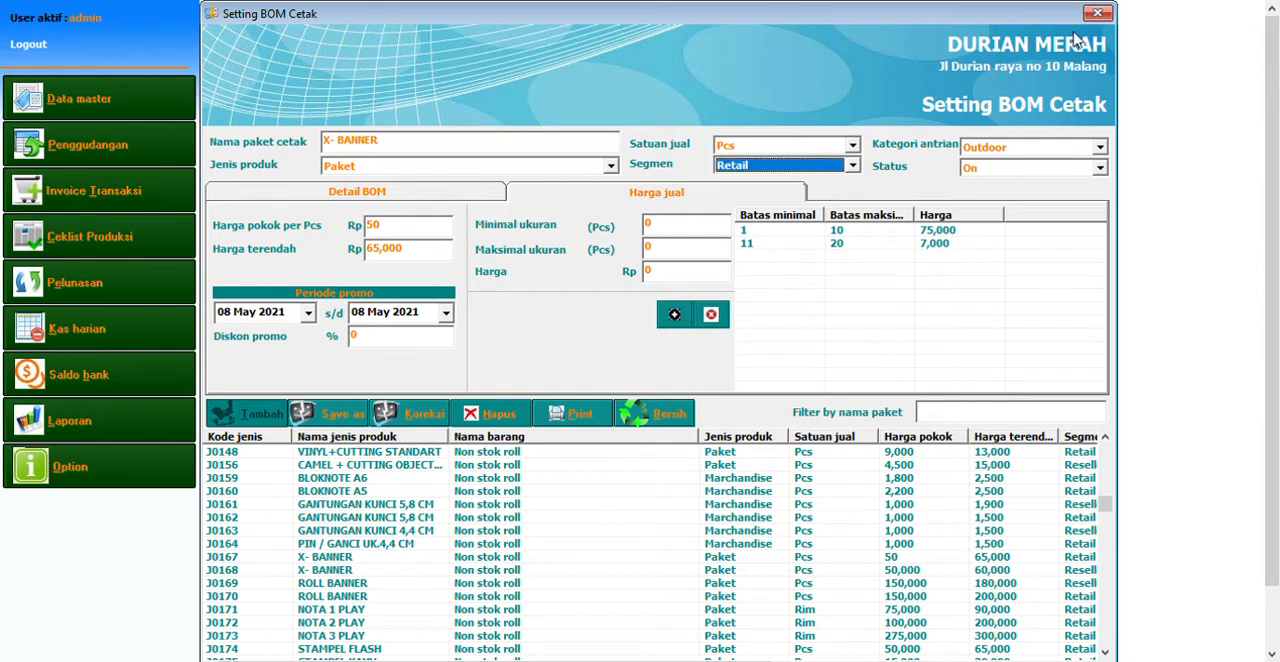
# Open the special customer price settings, start a new entry and load the first customer listed after Retail
pyautogui.click(98, 112)
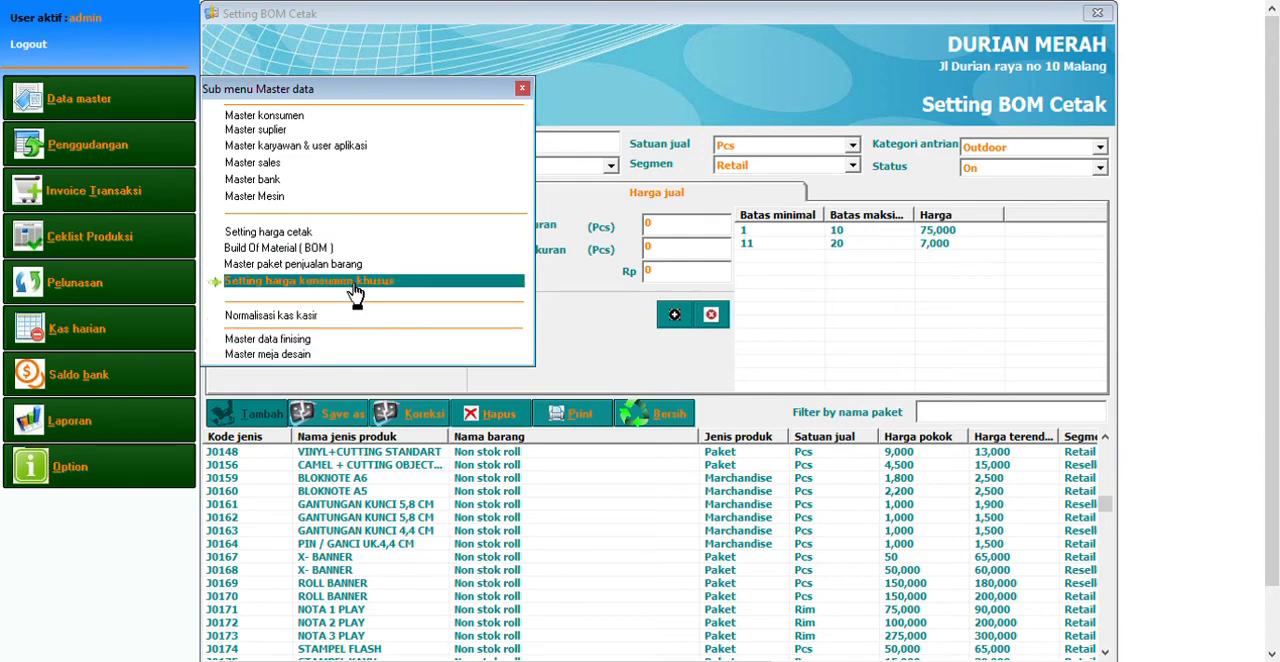
pyautogui.click(355, 290)
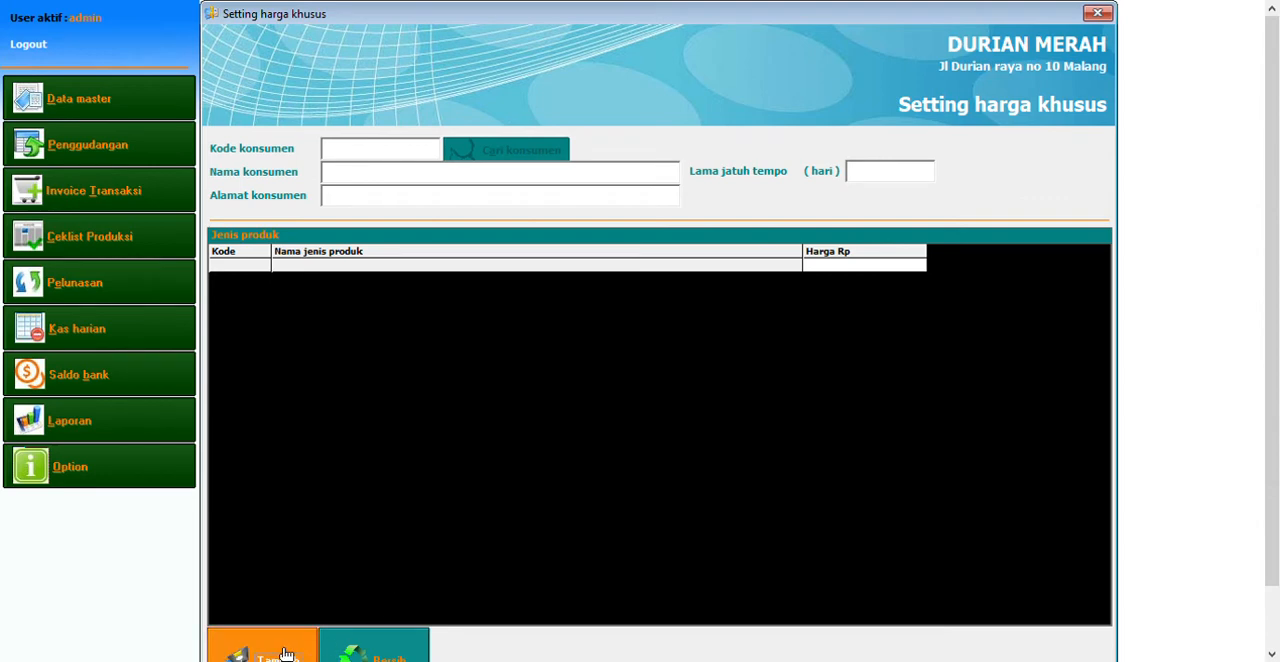
pyautogui.click(286, 654)
pyautogui.click(519, 162)
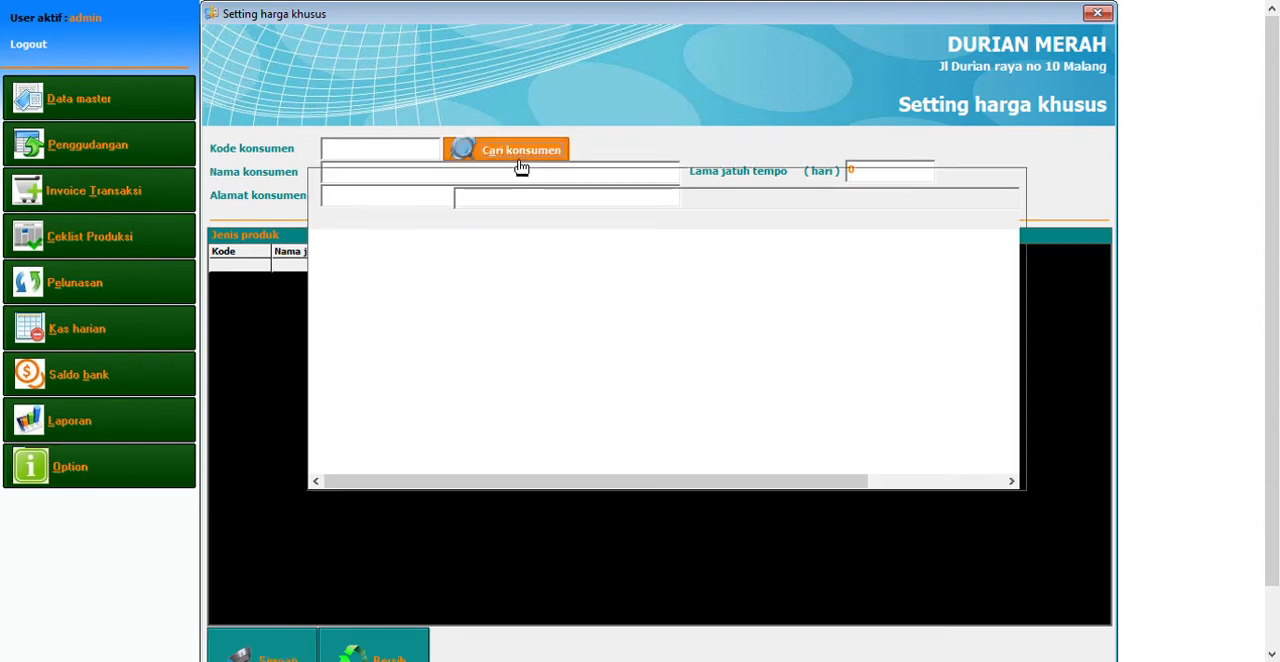
pyautogui.click(481, 256)
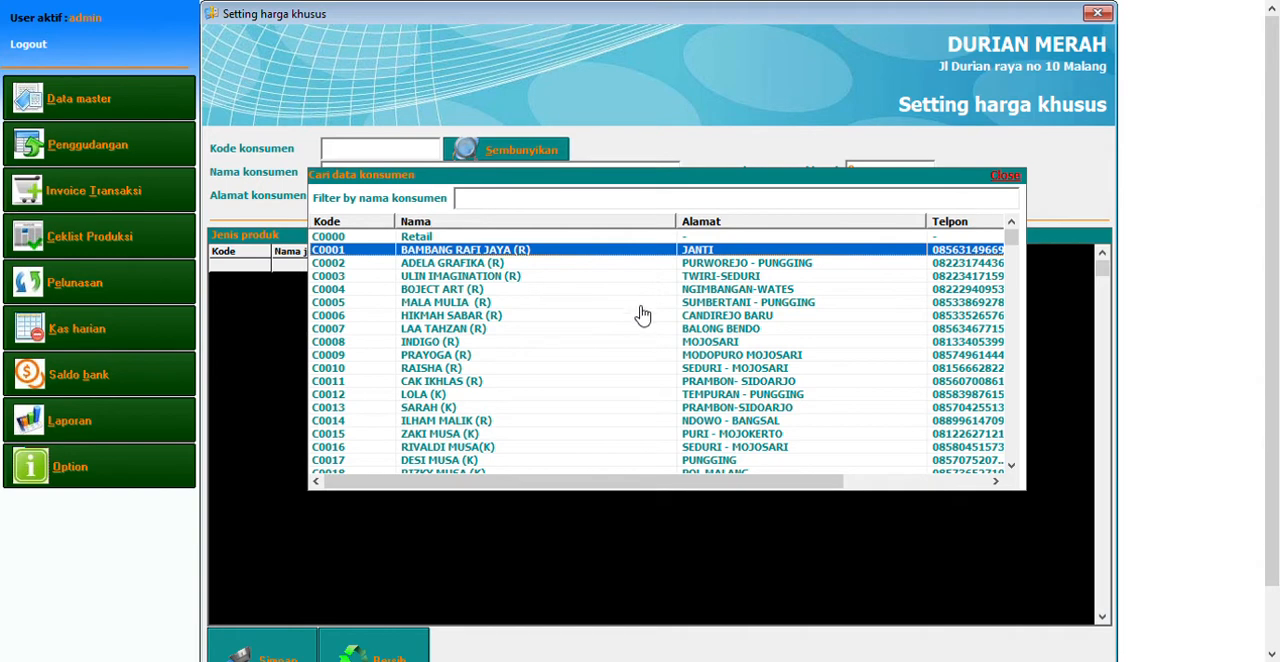
pyautogui.press('Return')
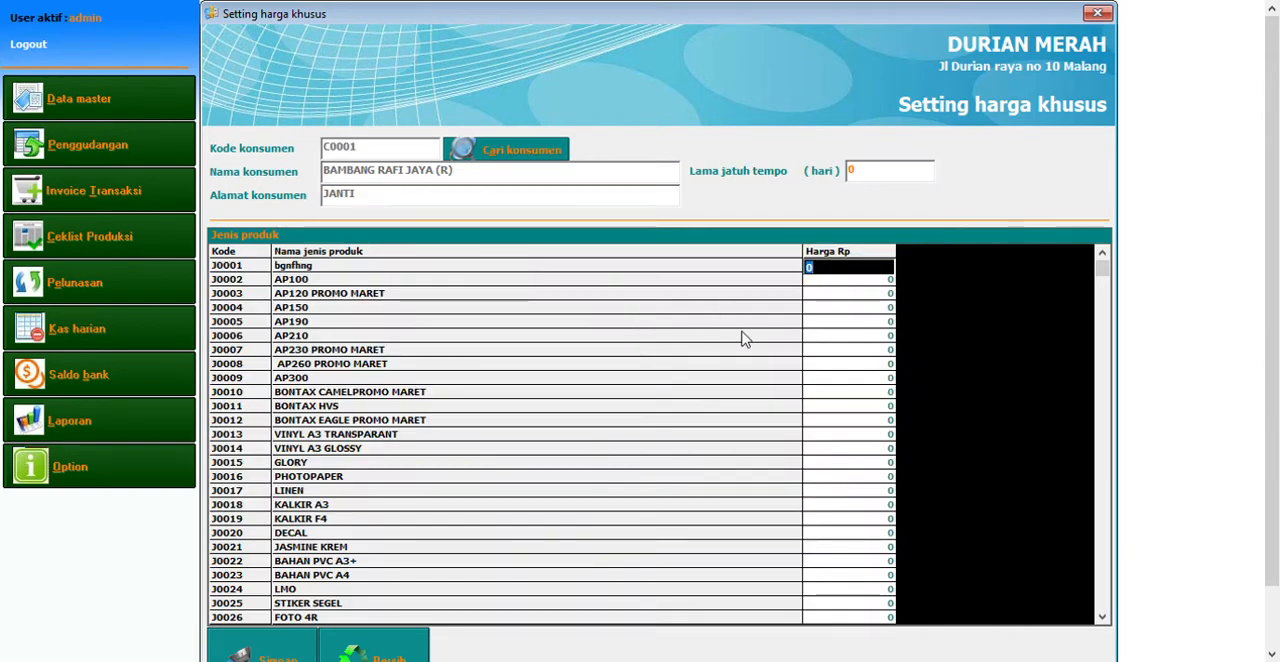
# Enter a special price of 3,000 for AP210 and close the special price settings without saving
pyautogui.click(416, 340)
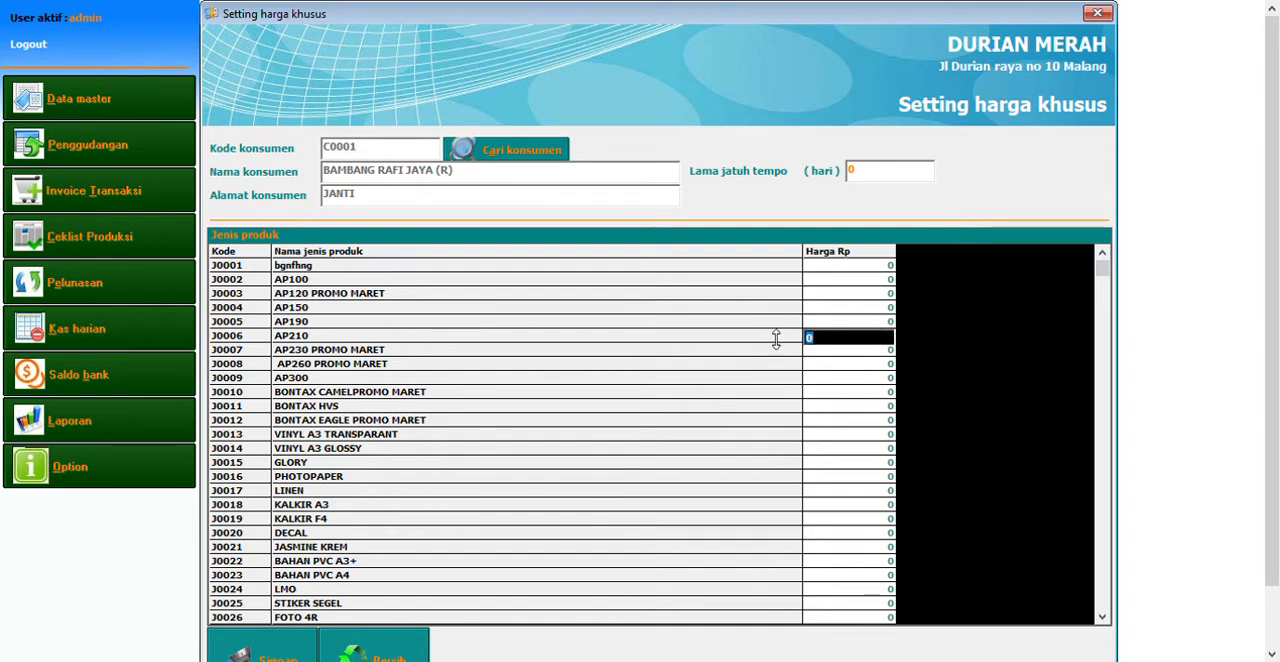
pyautogui.write('3,999')
pyautogui.press('Return')
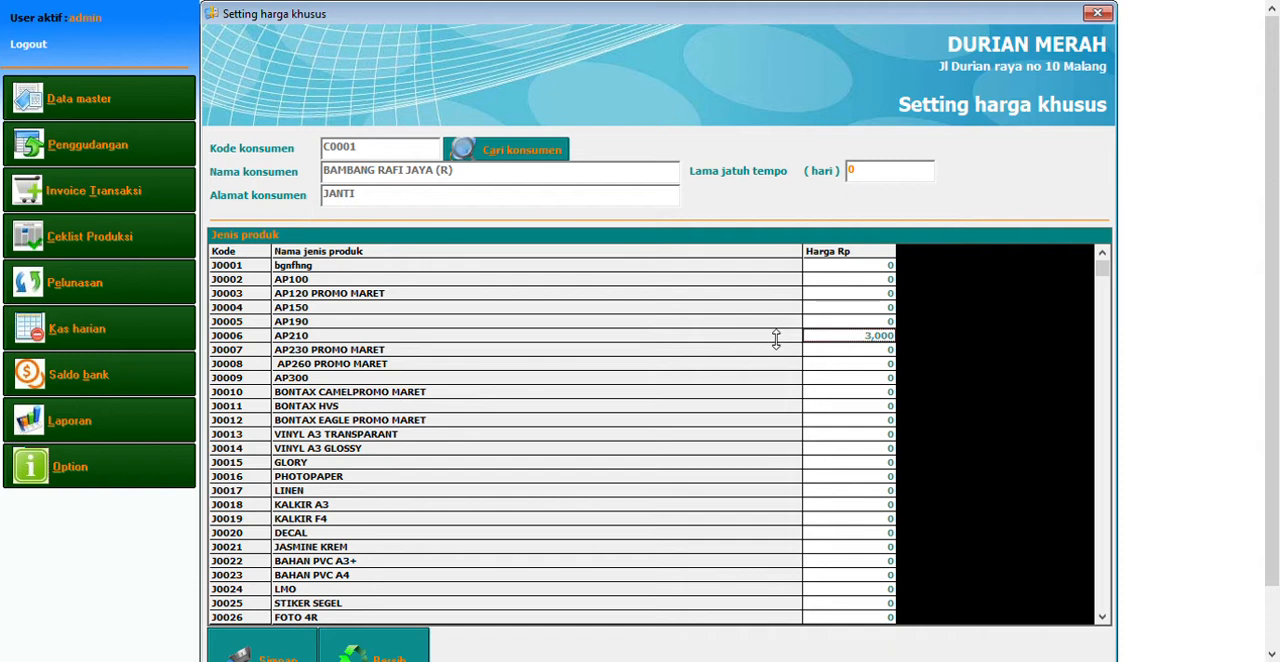
pyautogui.press('Return')
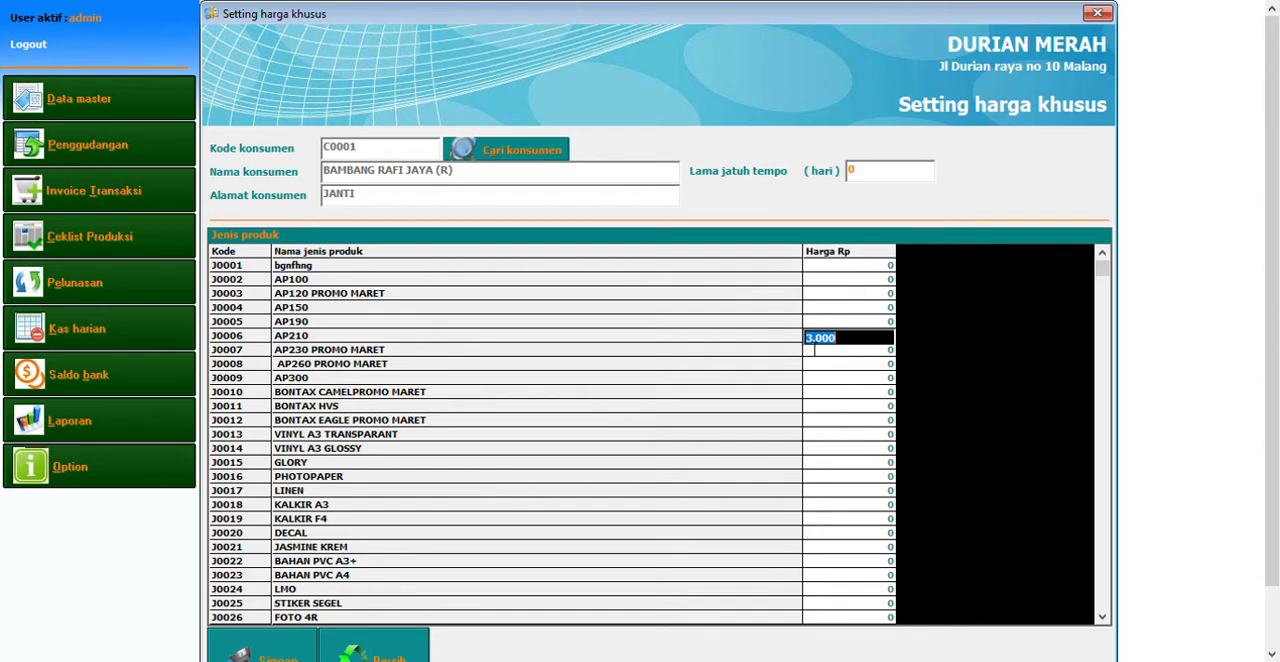
pyautogui.press('Return')
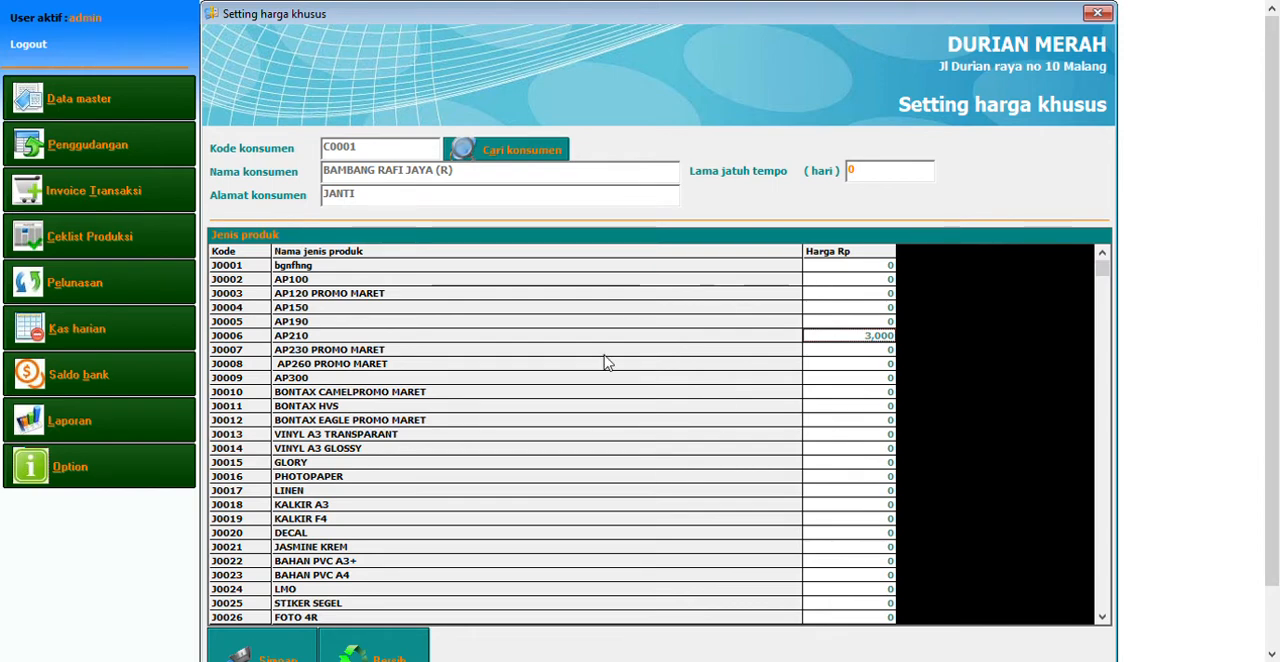
pyautogui.click(1097, 12)
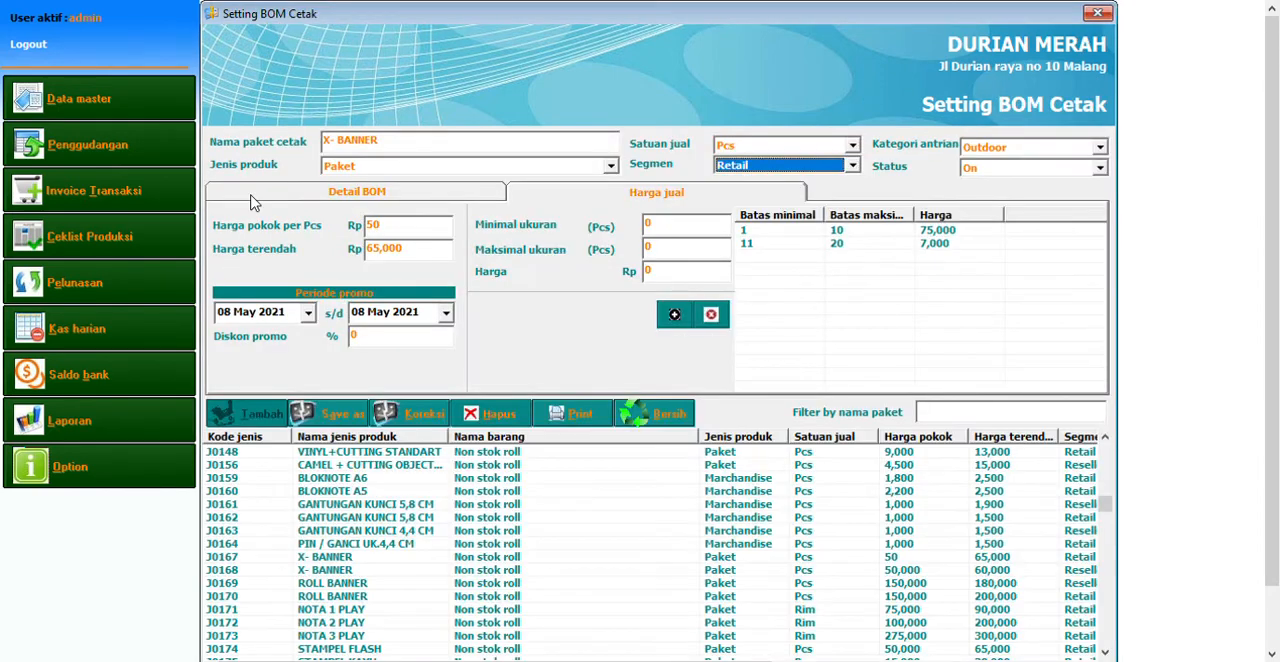
# View the cashier cash normalisation form and the finishing master list, including the Mata ayam entry
pyautogui.click(79, 98)
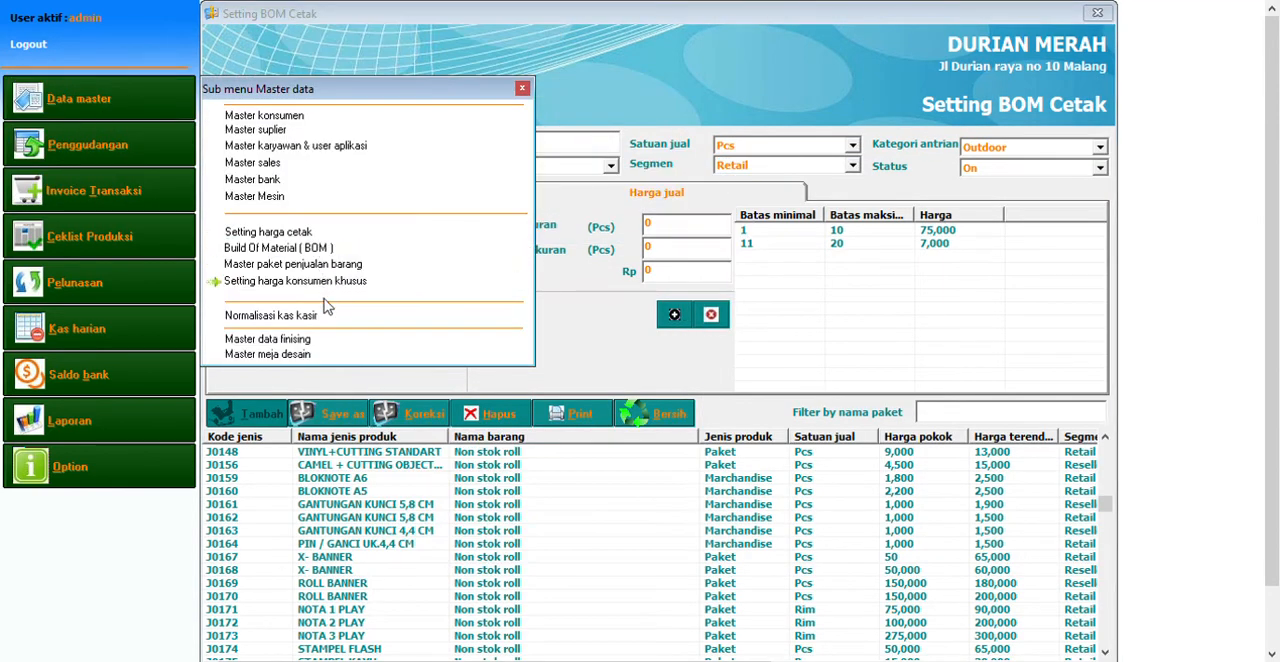
pyautogui.click(336, 324)
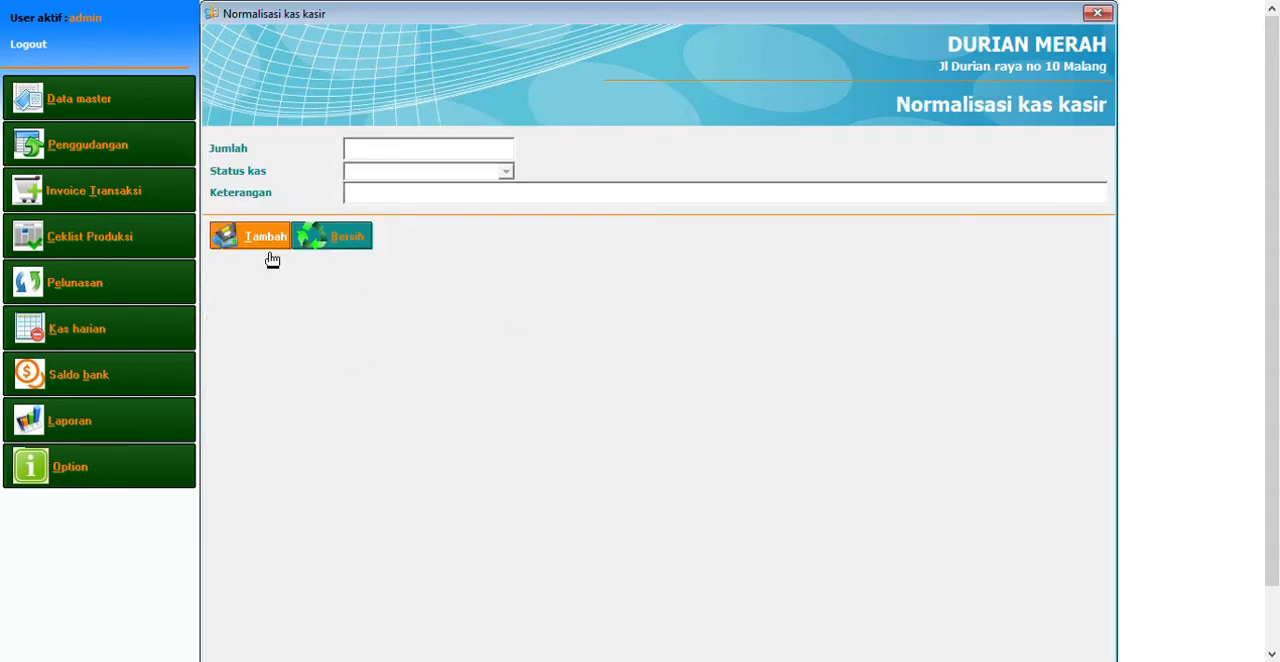
pyautogui.click(90, 98)
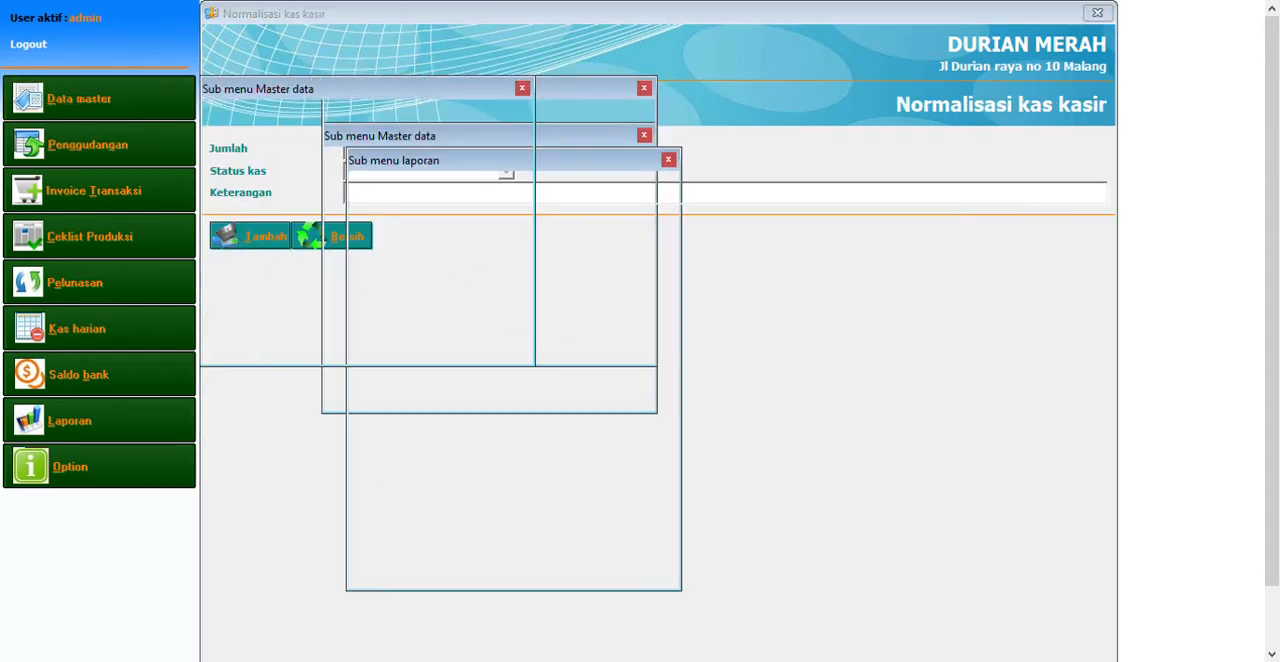
pyautogui.click(304, 342)
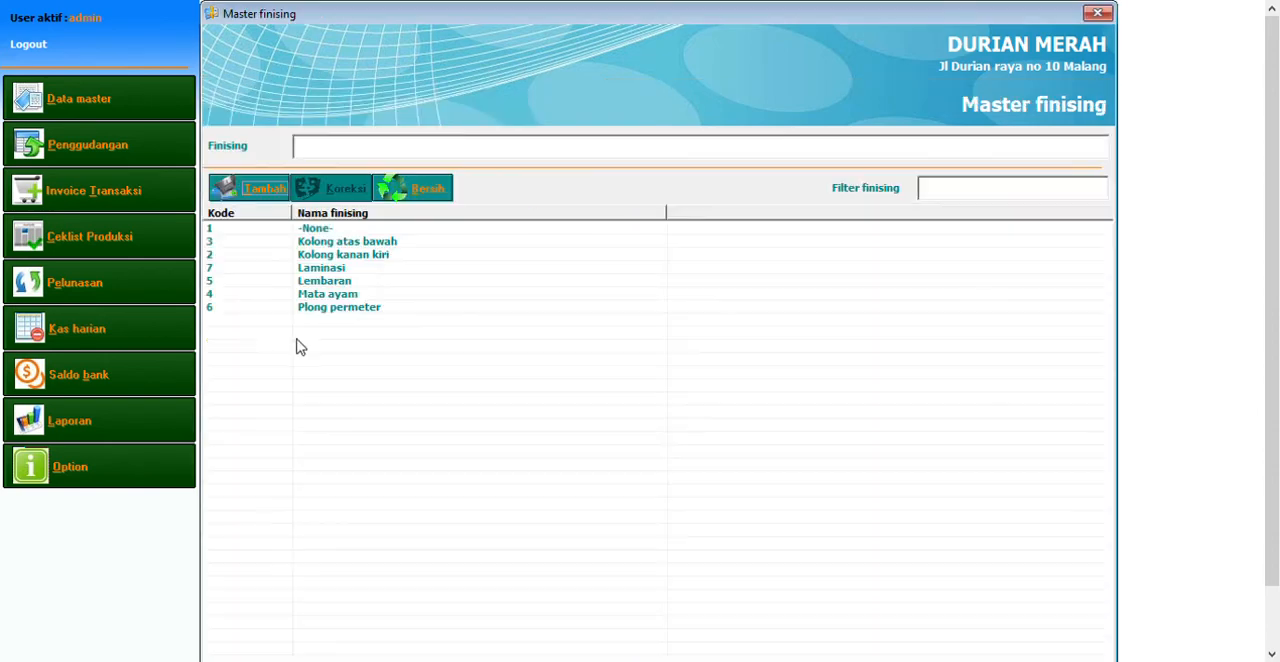
pyautogui.click(362, 294)
# Open the design desk master and look through its list of desks, including Desain 10
pyautogui.click(90, 98)
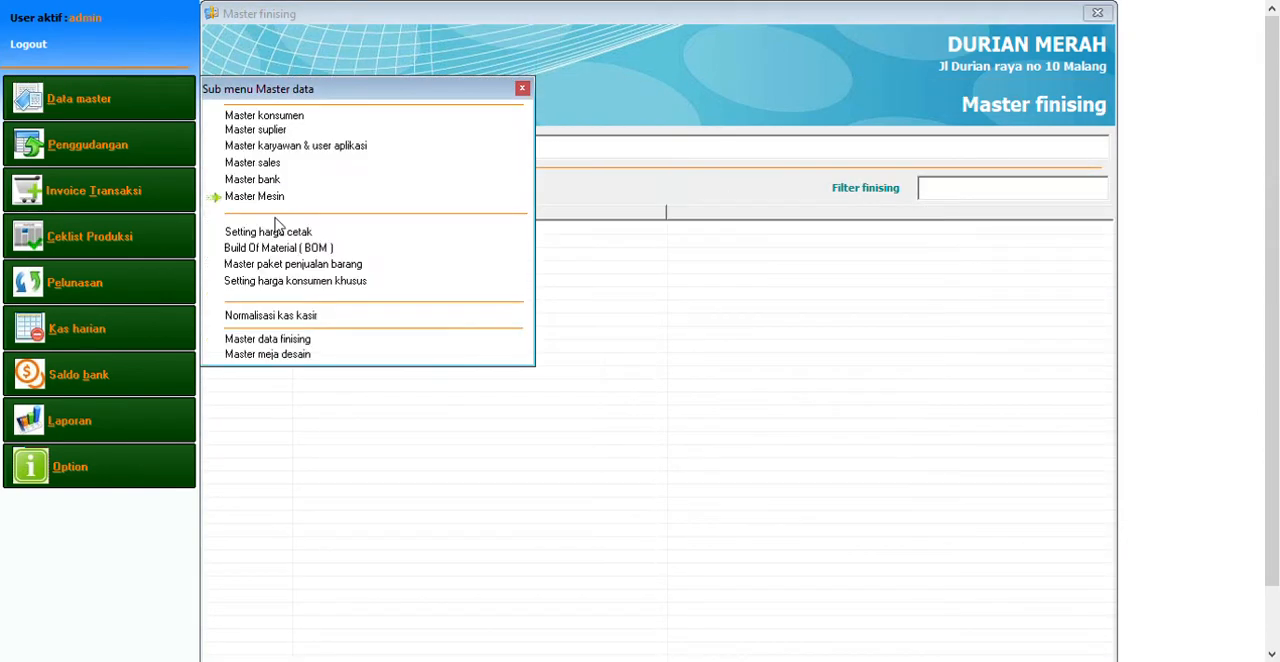
pyautogui.click(306, 355)
pyautogui.click(380, 333)
pyautogui.click(374, 412)
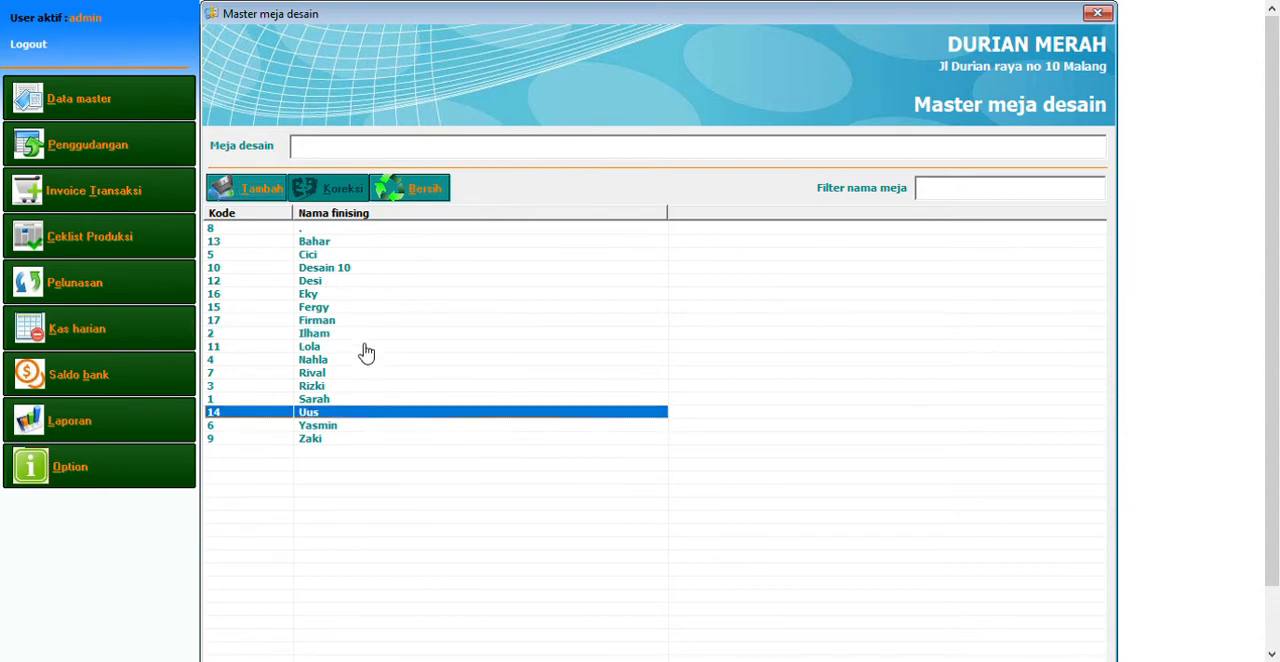
pyautogui.click(346, 268)
pyautogui.click(440, 307)
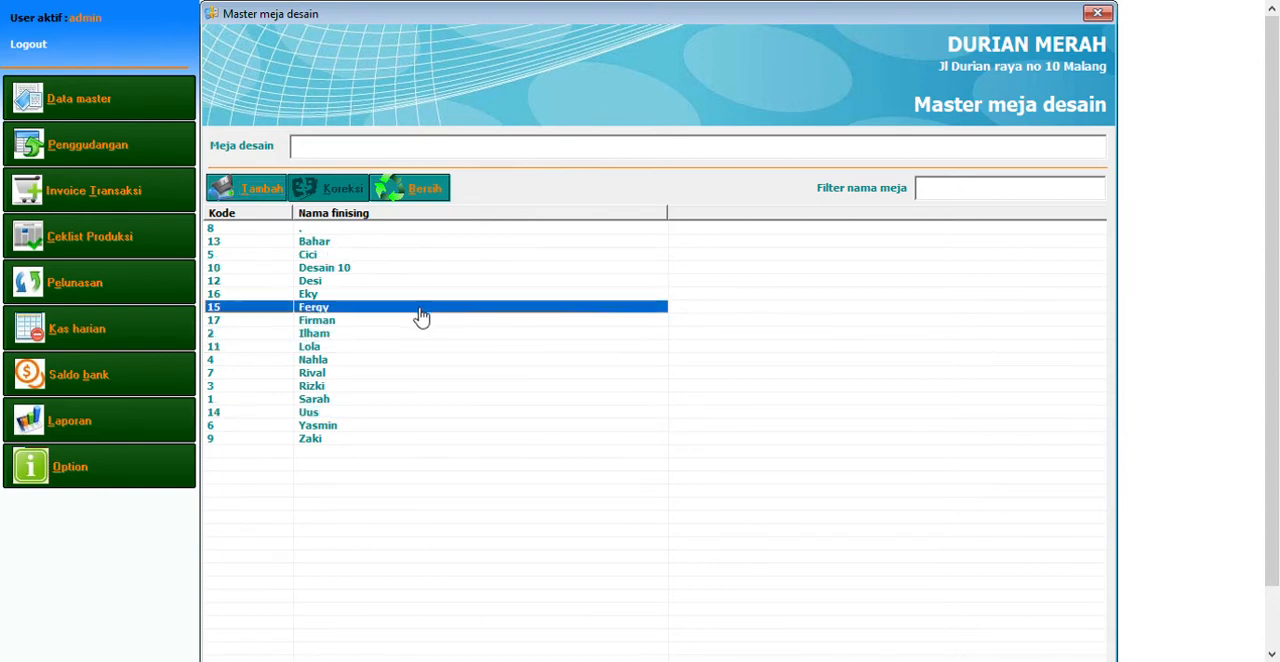
pyautogui.click(428, 373)
pyautogui.click(478, 270)
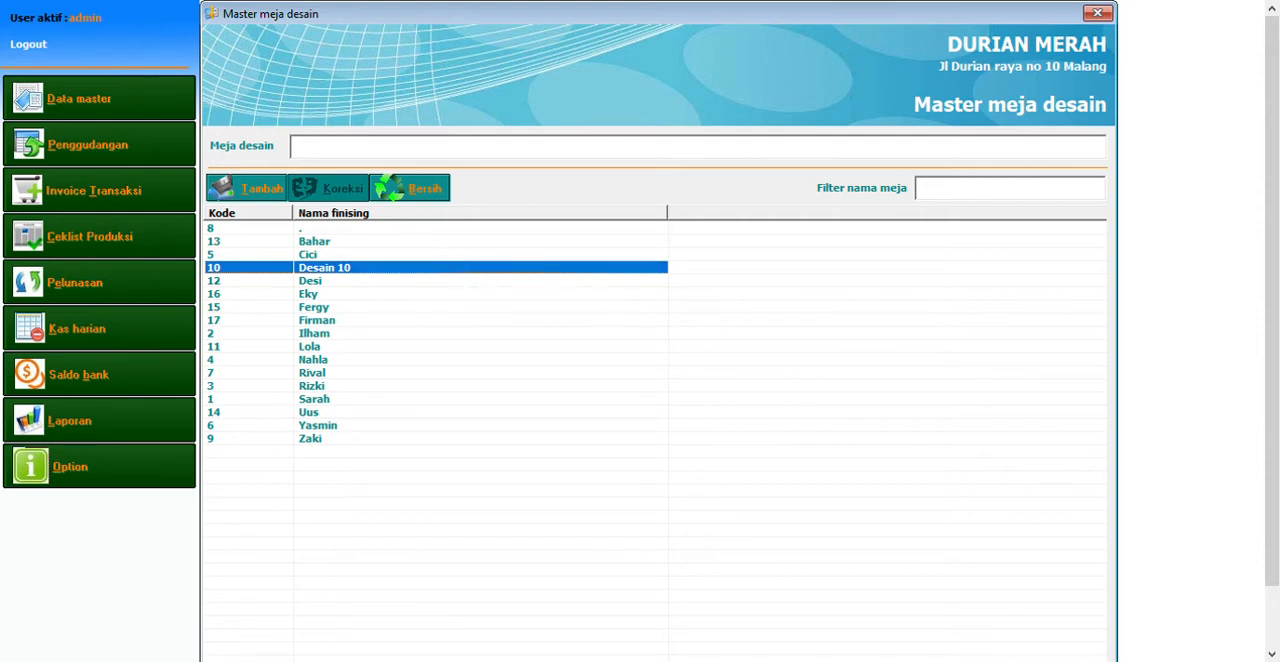
# Open the warehouse item master with selling price settings and examine the details of FL340 3.2X70, AP210 and AP100
pyautogui.click(108, 148)
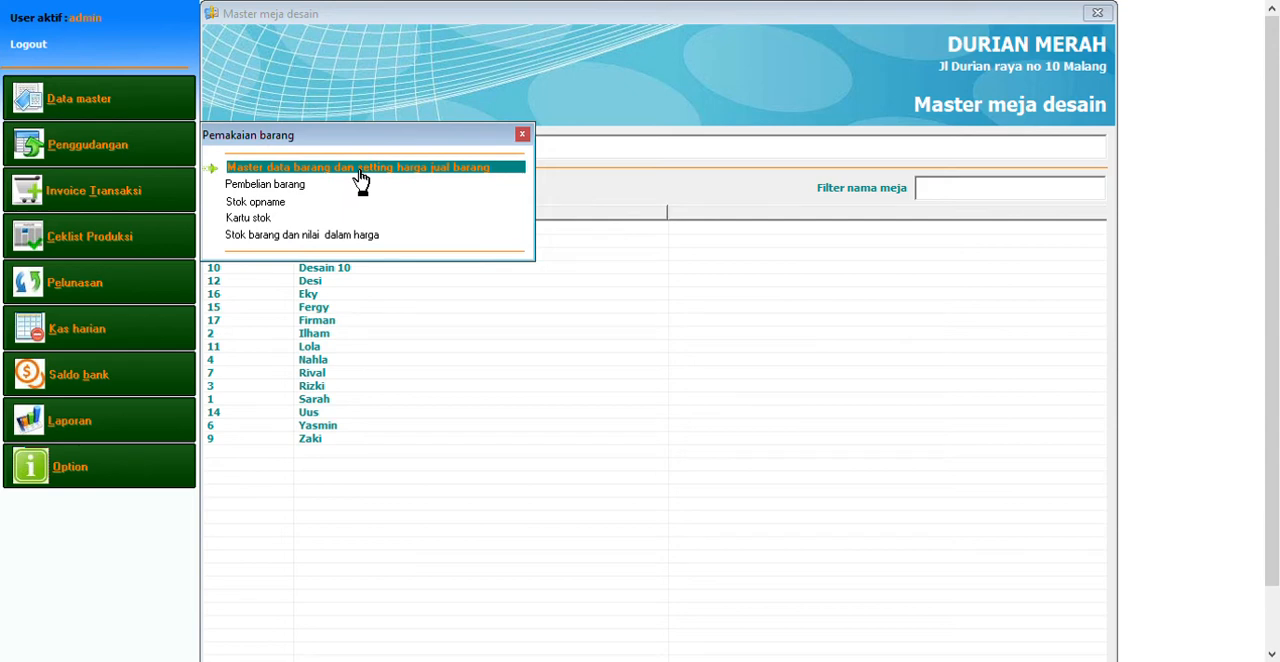
pyautogui.click(361, 168)
pyautogui.click(371, 480)
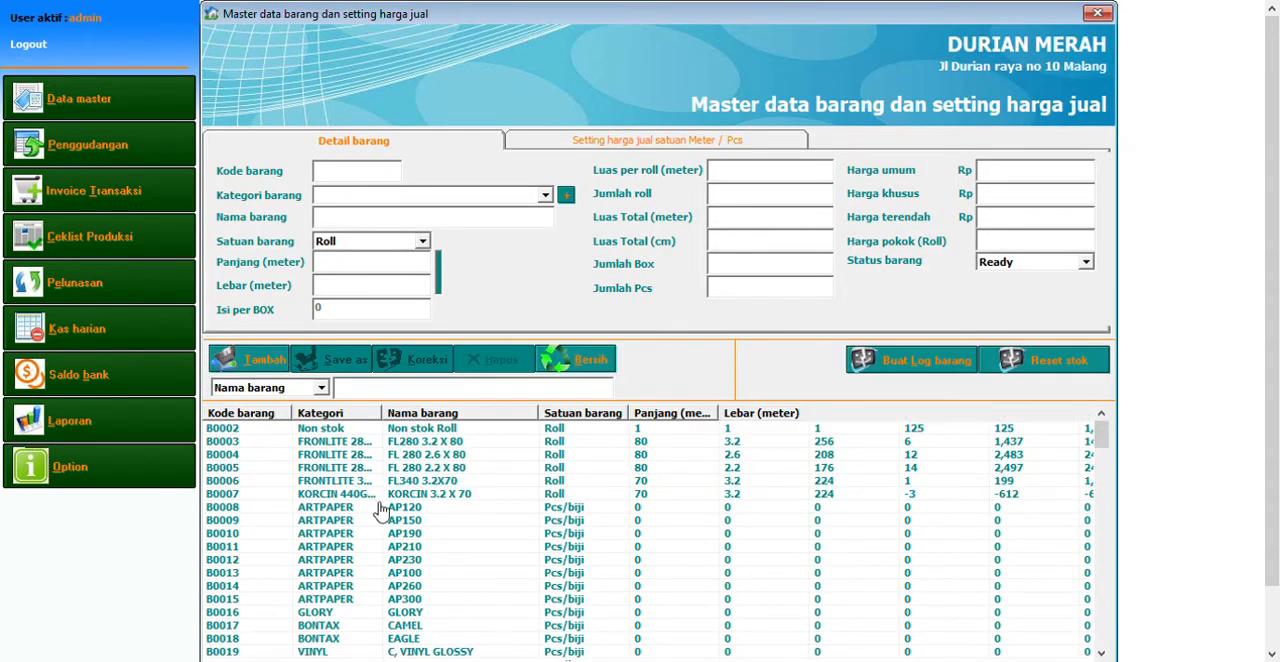
pyautogui.click(409, 547)
pyautogui.click(445, 574)
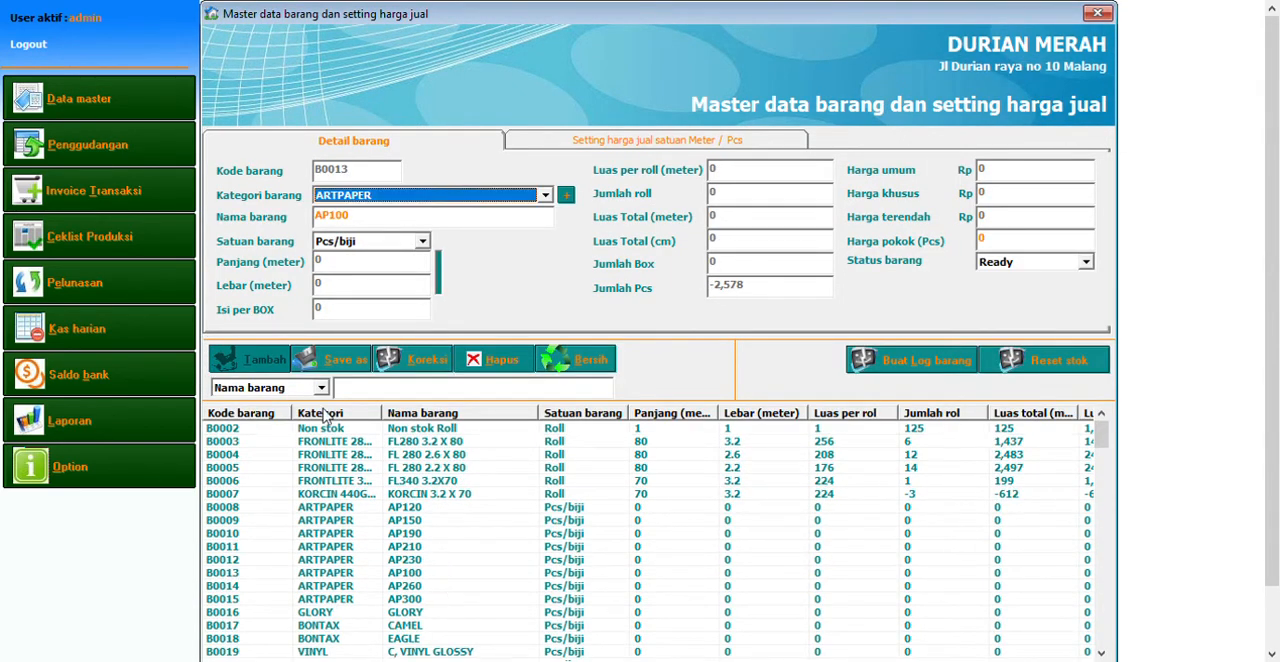
# View the goods purchase recording form and the stock opname recording form
pyautogui.click(136, 148)
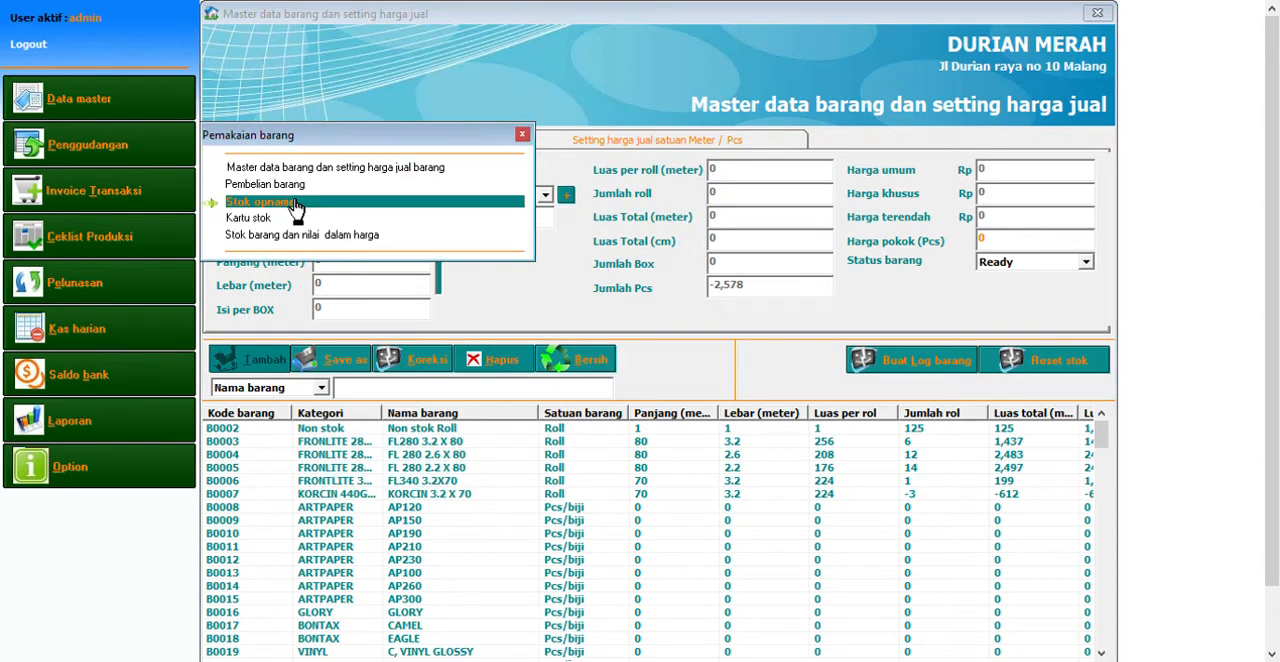
pyautogui.click(295, 187)
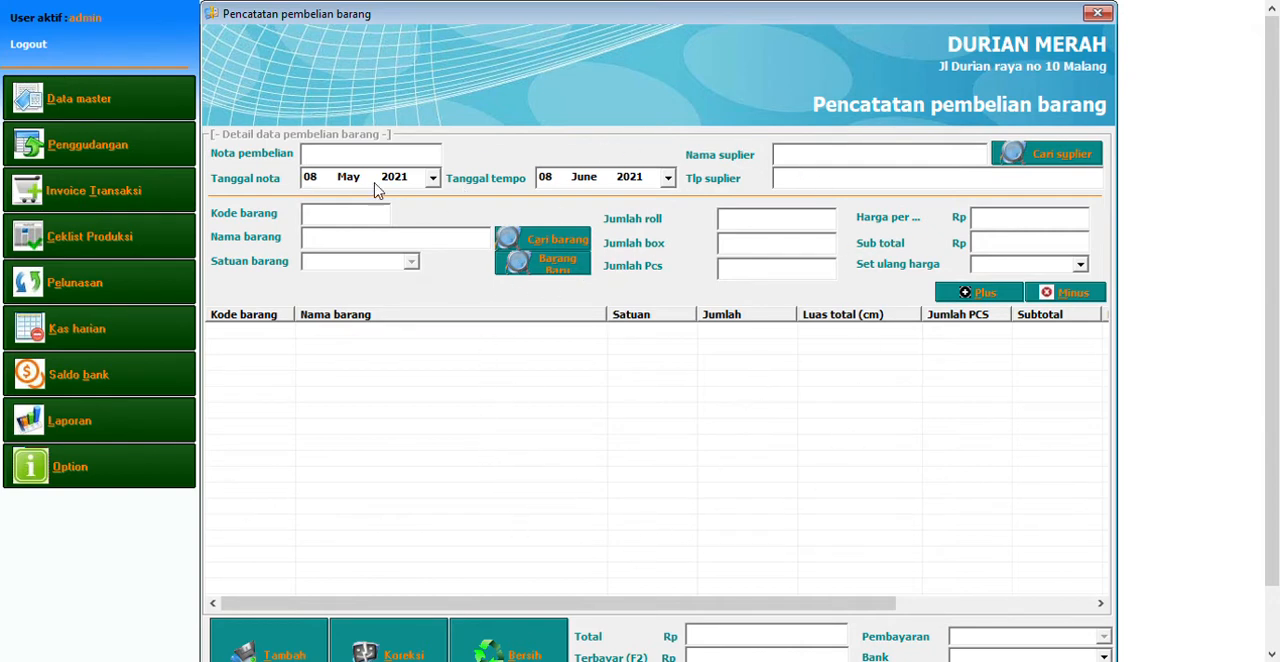
pyautogui.click(88, 145)
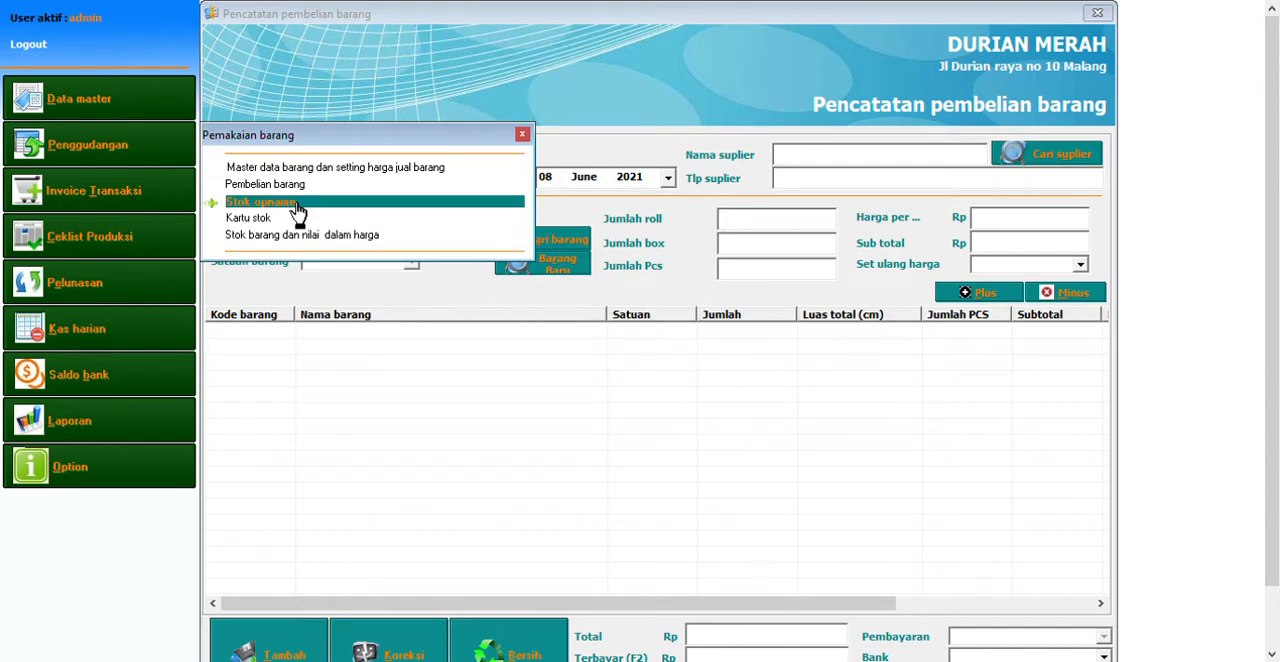
pyautogui.click(297, 210)
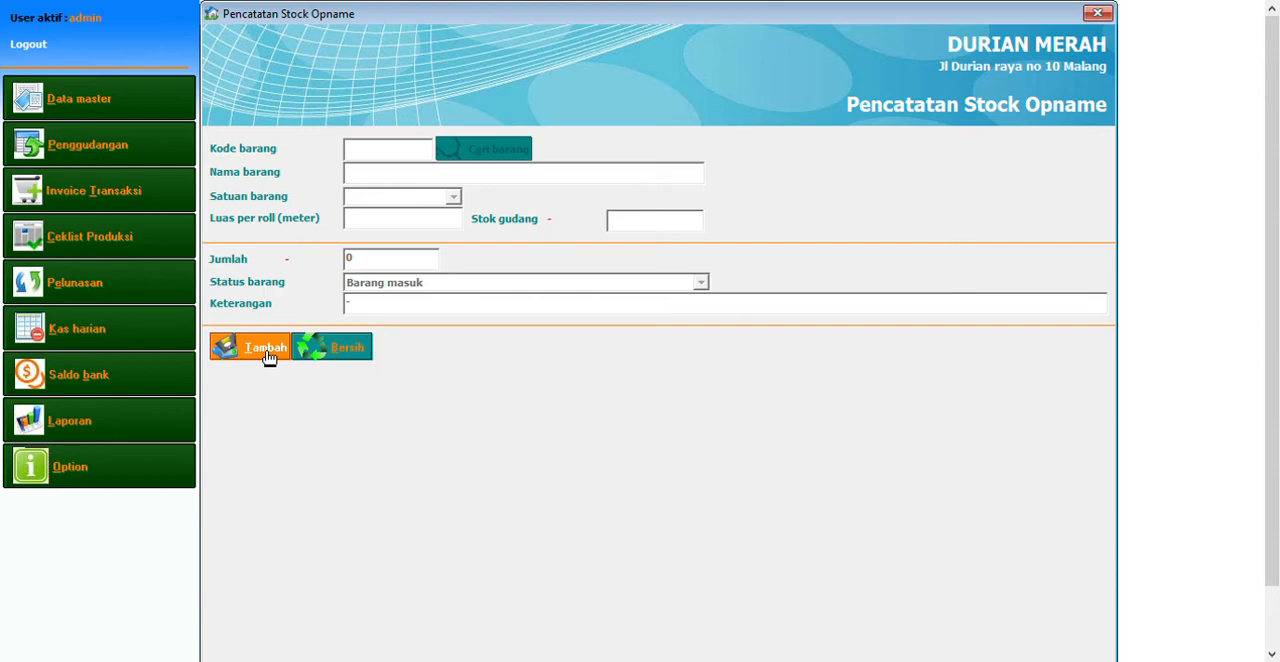
# Open the stock card, choose the item FL 280 2.6 X 80 and retrieve its movements for 08 May 2021
pyautogui.click(152, 166)
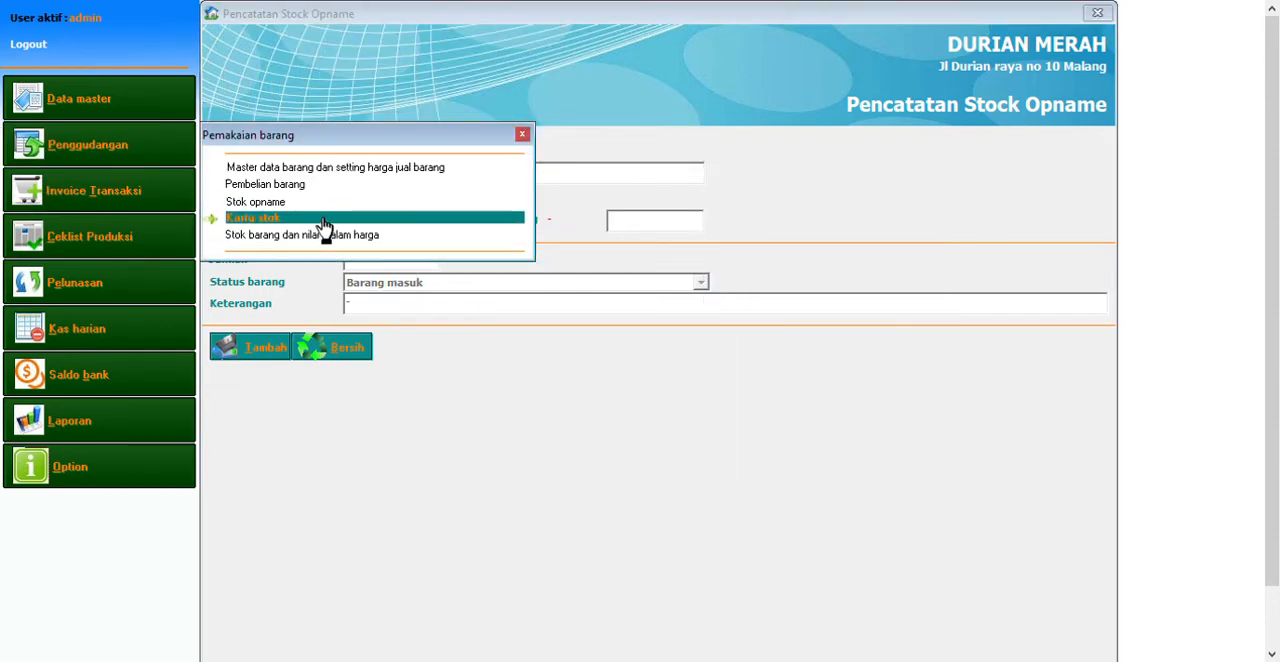
pyautogui.click(324, 218)
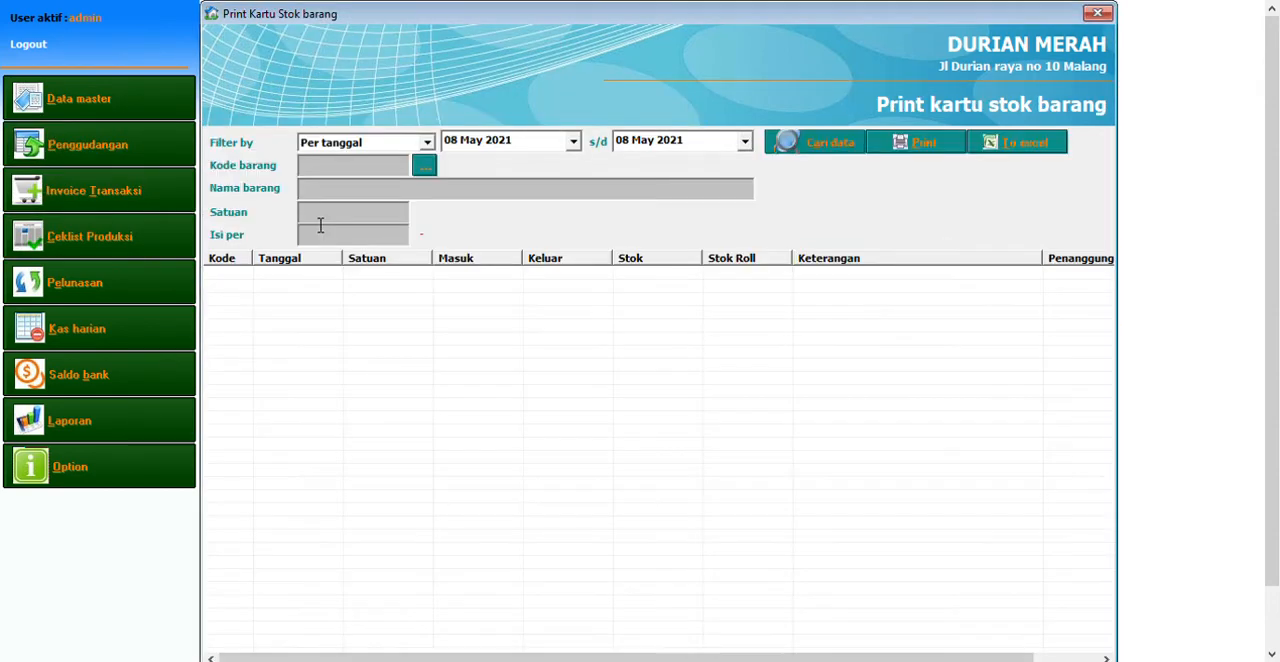
pyautogui.click(446, 175)
pyautogui.doubleClick(418, 258)
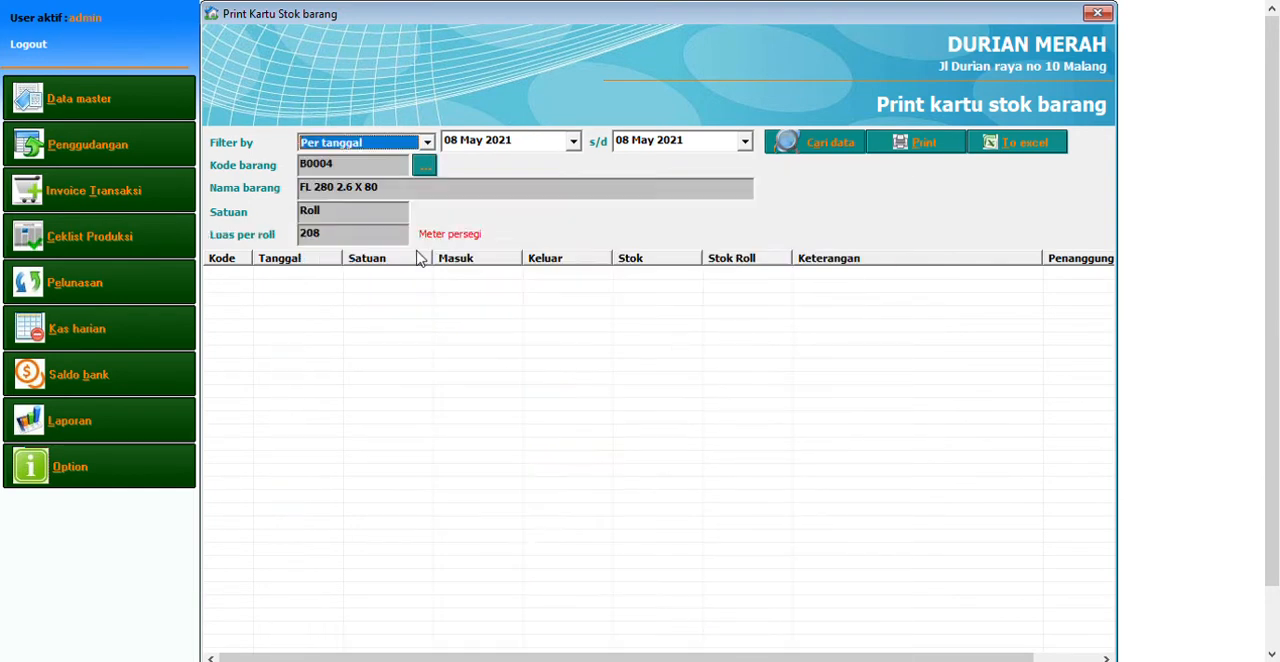
pyautogui.click(818, 143)
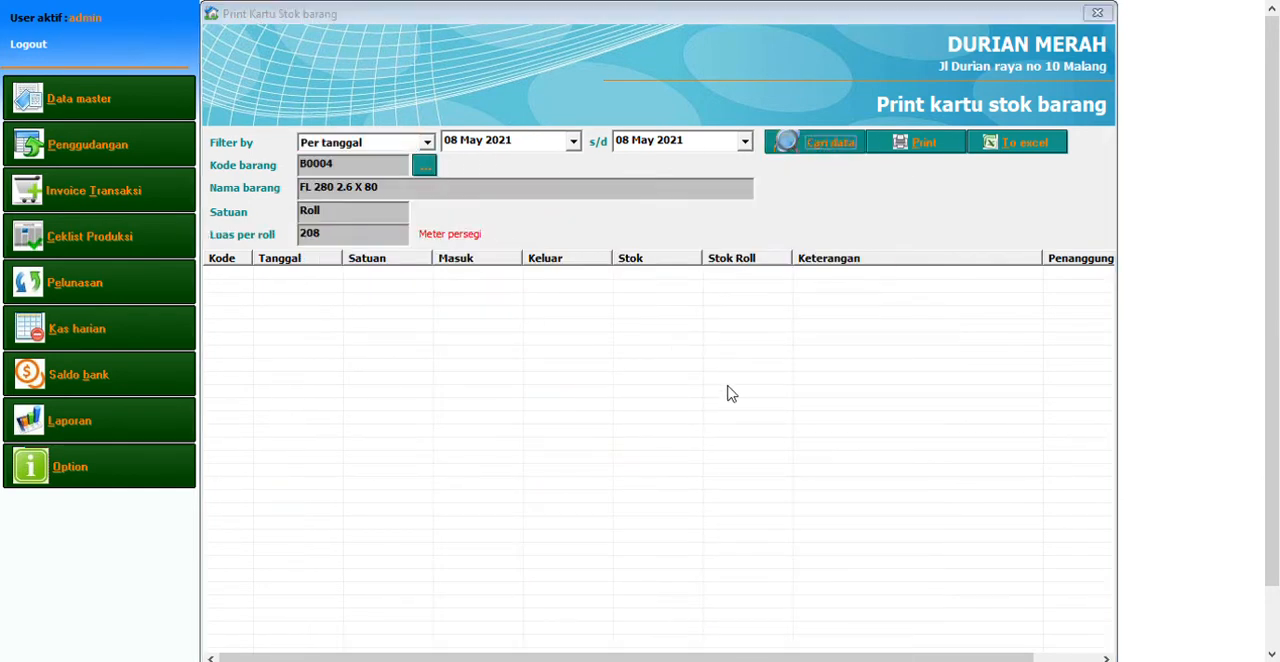
# Retrieve all stock card movements of FL 280 2.6 X 80 with the Semua filter and look through the incoming, outgoing and stock quantities
pyautogui.click(388, 162)
pyautogui.click(815, 148)
pyautogui.click(611, 431)
pyautogui.scroll(-1, 611, 431)
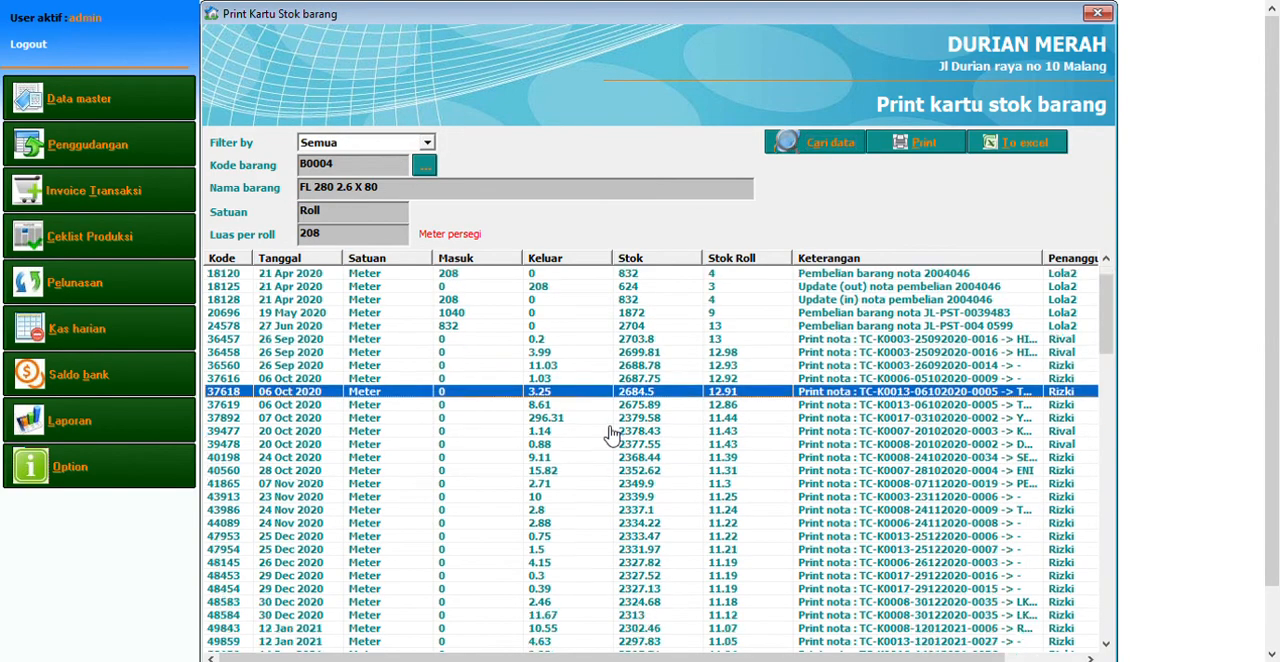
pyautogui.scroll(-9, 611, 431)
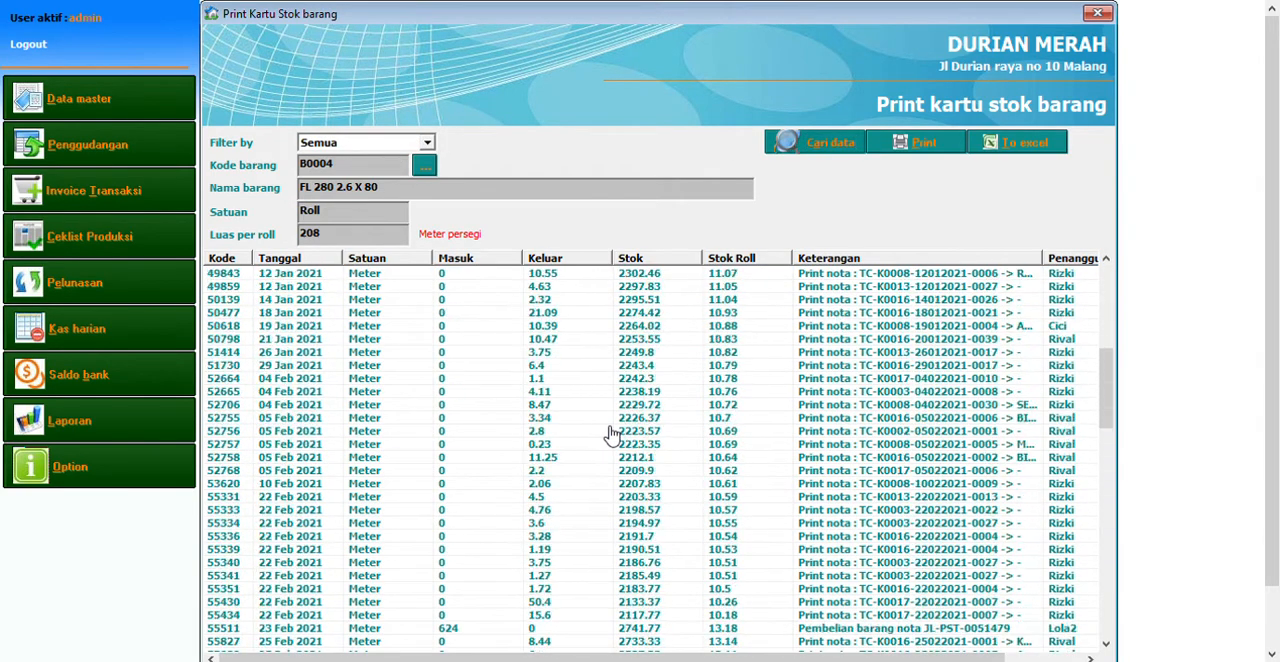
pyautogui.scroll(10, 611, 431)
pyautogui.click(607, 393)
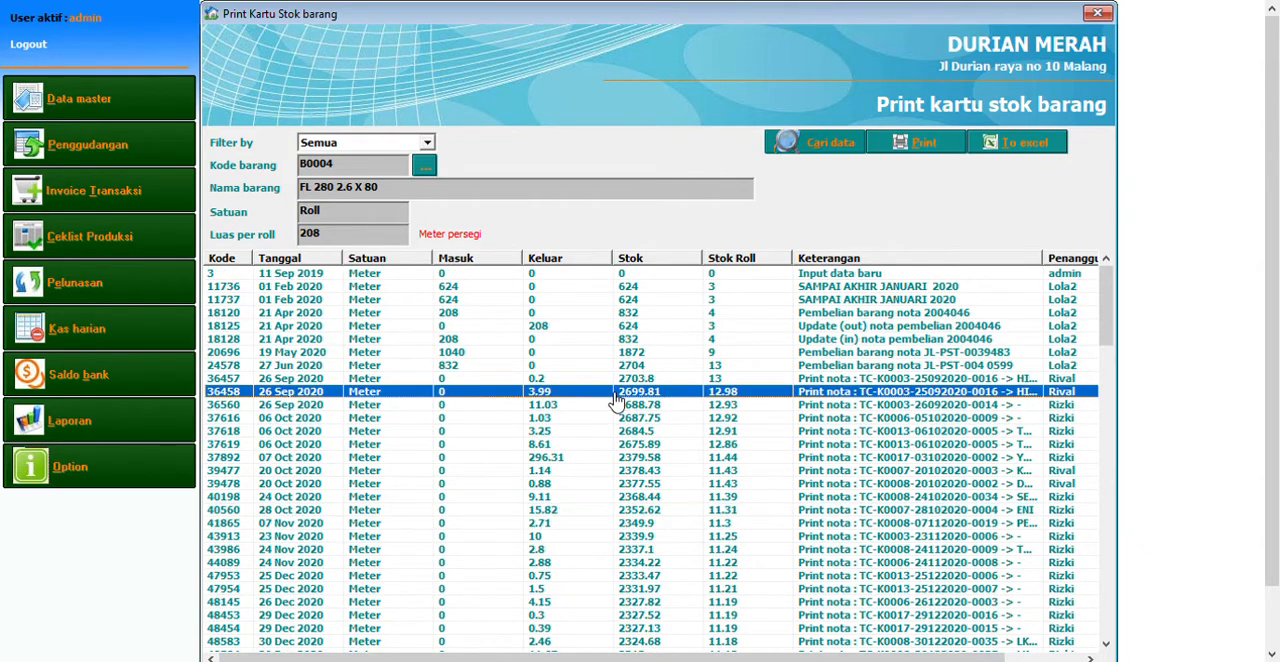
pyautogui.click(597, 418)
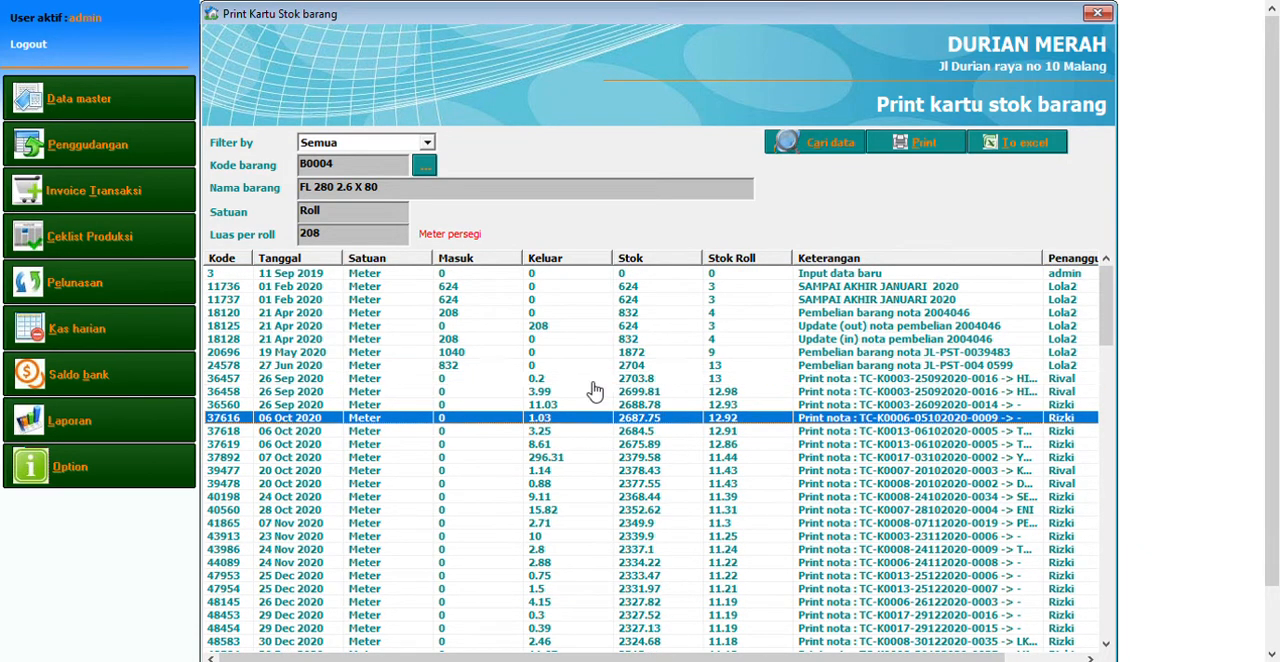
pyautogui.click(637, 456)
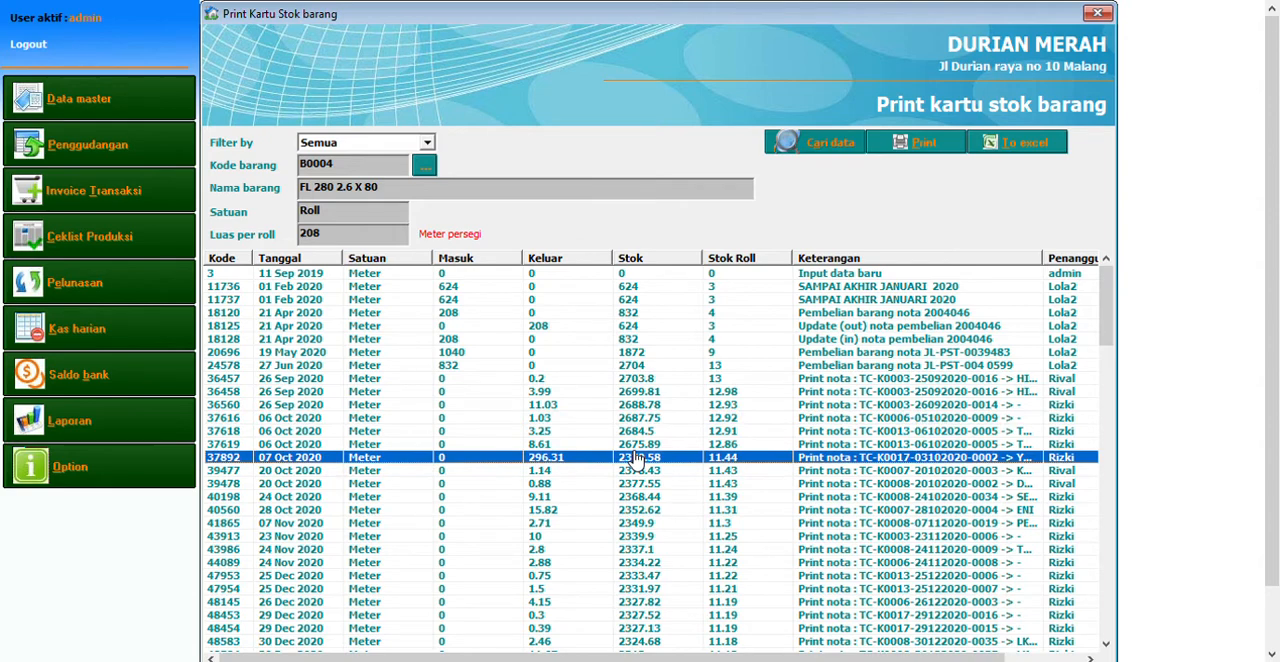
# Widen the Keterangan column and examine the movements' full descriptions and responsible staff
pyautogui.moveTo(1041, 258); pyautogui.dragTo(1161, 261)
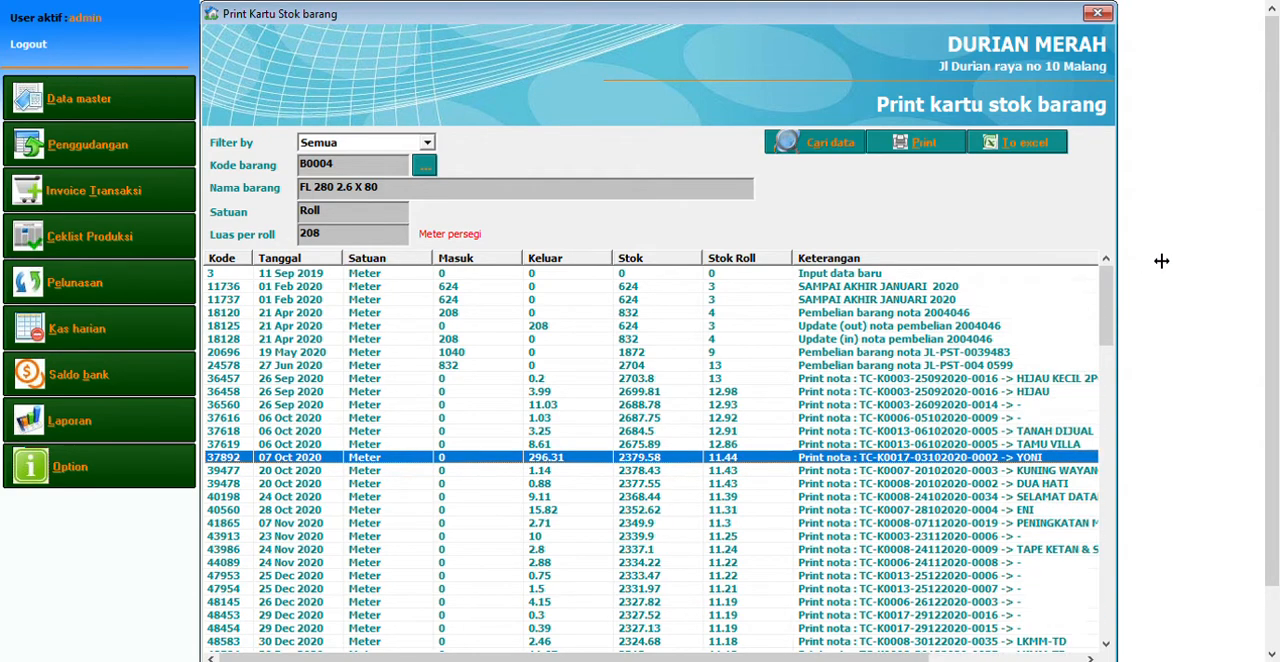
pyautogui.moveTo(905, 657); pyautogui.dragTo(1074, 642)
pyautogui.click(812, 512)
pyautogui.scroll(-2, 812, 513)
pyautogui.click(812, 513)
pyautogui.scroll(-5, 812, 513)
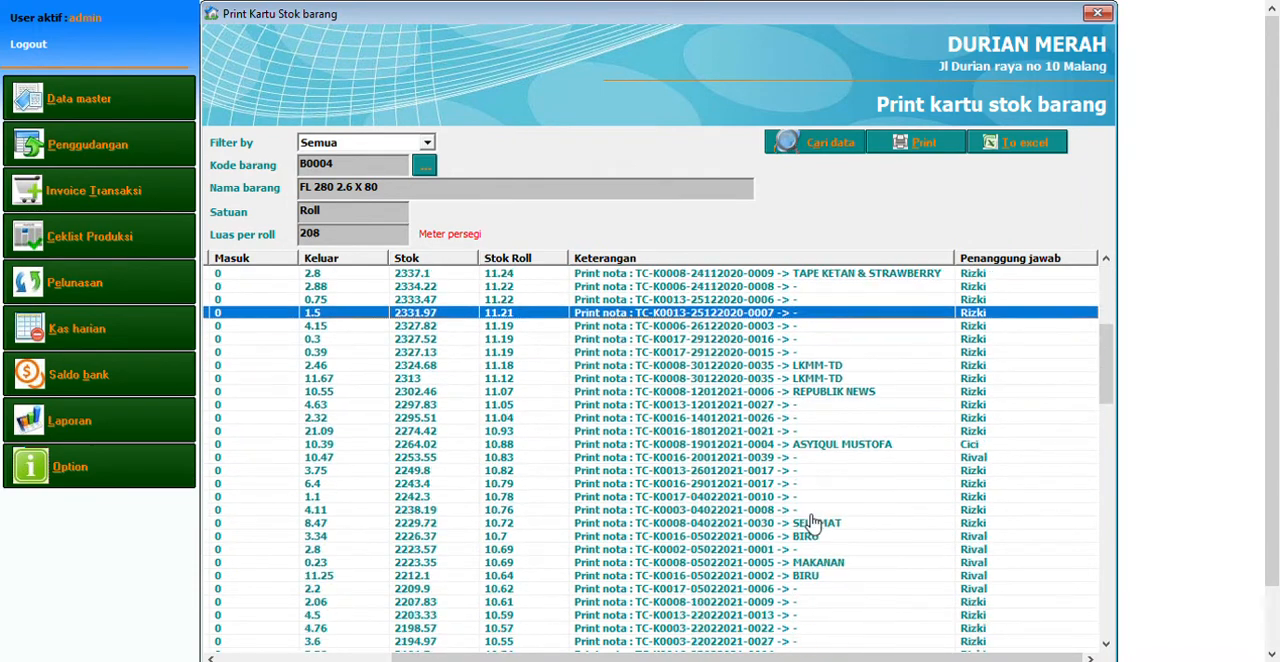
pyautogui.scroll(-10, 812, 522)
pyautogui.click(990, 381)
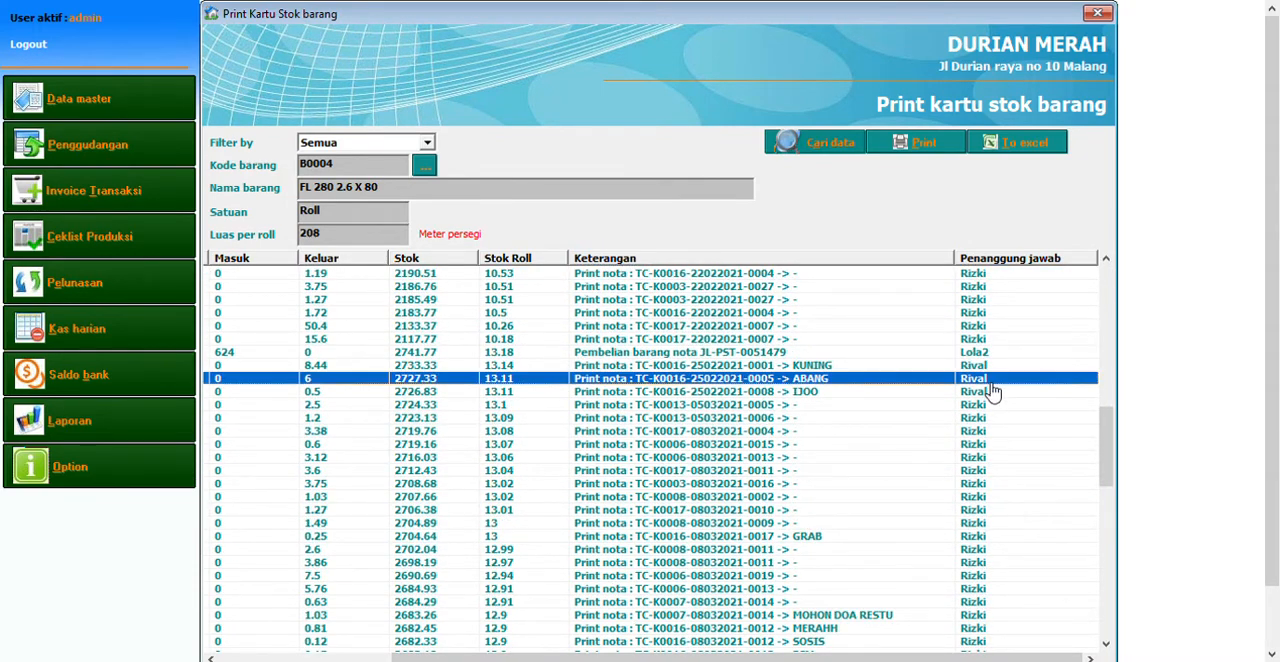
pyautogui.click(1011, 488)
pyautogui.scroll(6, 1012, 492)
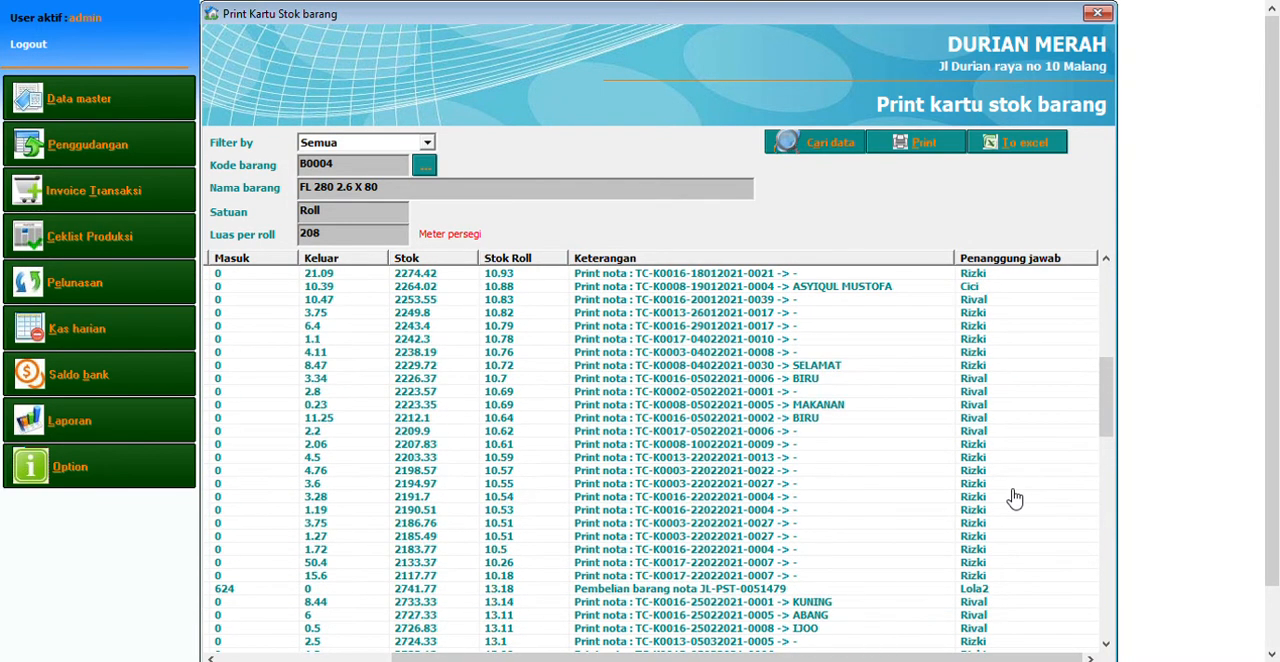
pyautogui.scroll(5, 1014, 498)
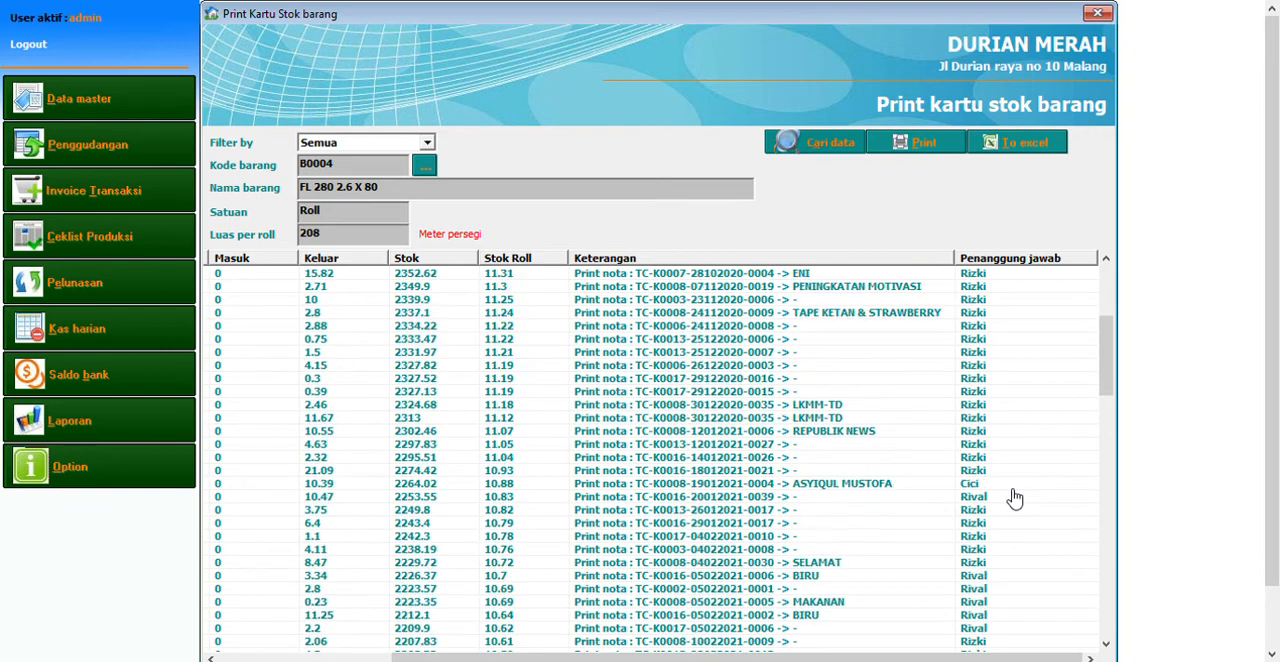
# Open the report of stock and its value in price and retrieve all items with the Semua filter
pyautogui.click(72, 152)
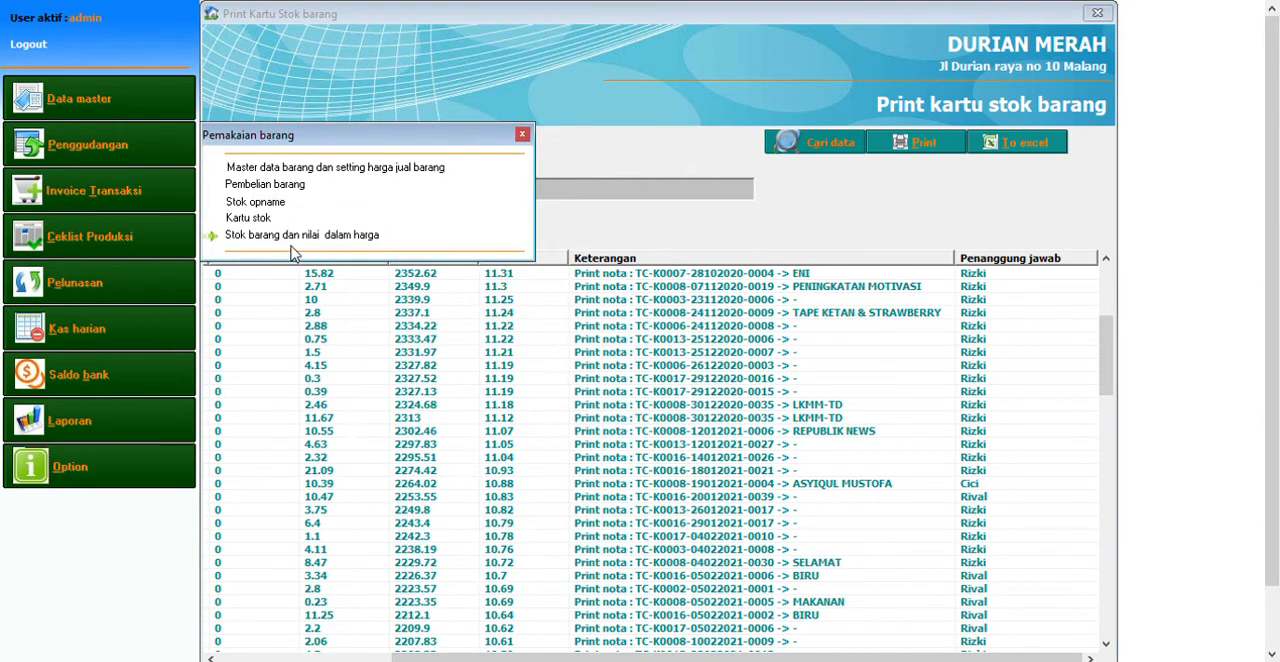
pyautogui.click(306, 238)
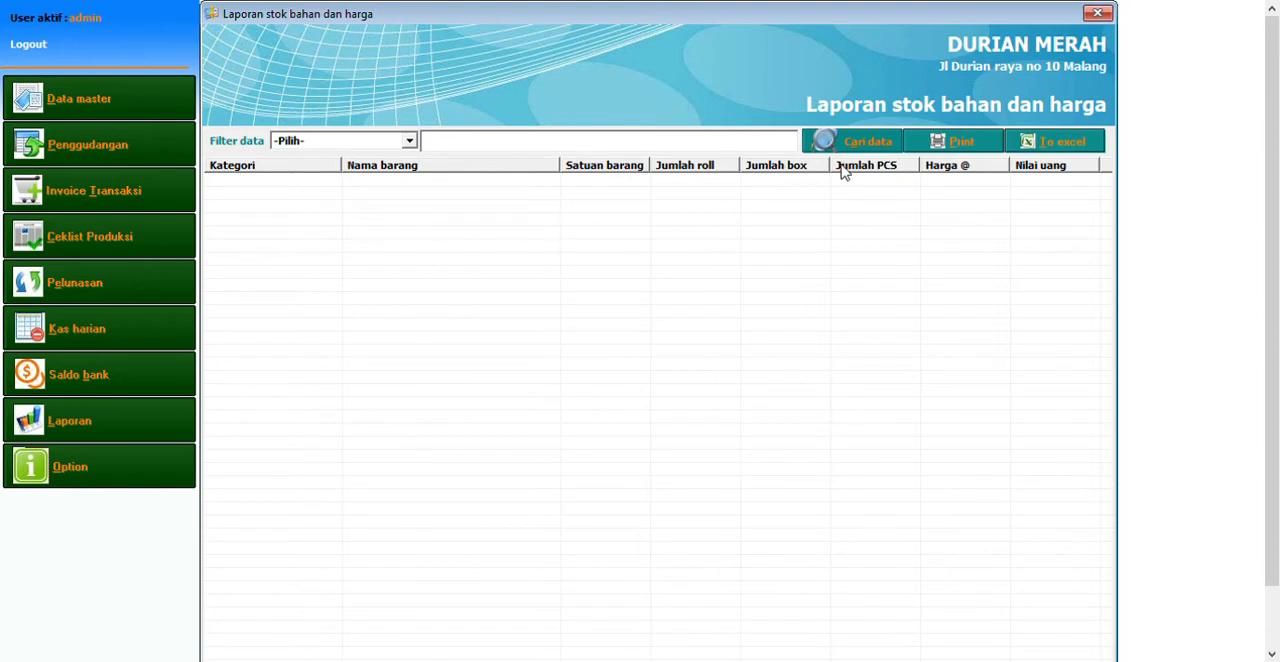
pyautogui.click(320, 143)
pyautogui.click(314, 171)
pyautogui.click(860, 149)
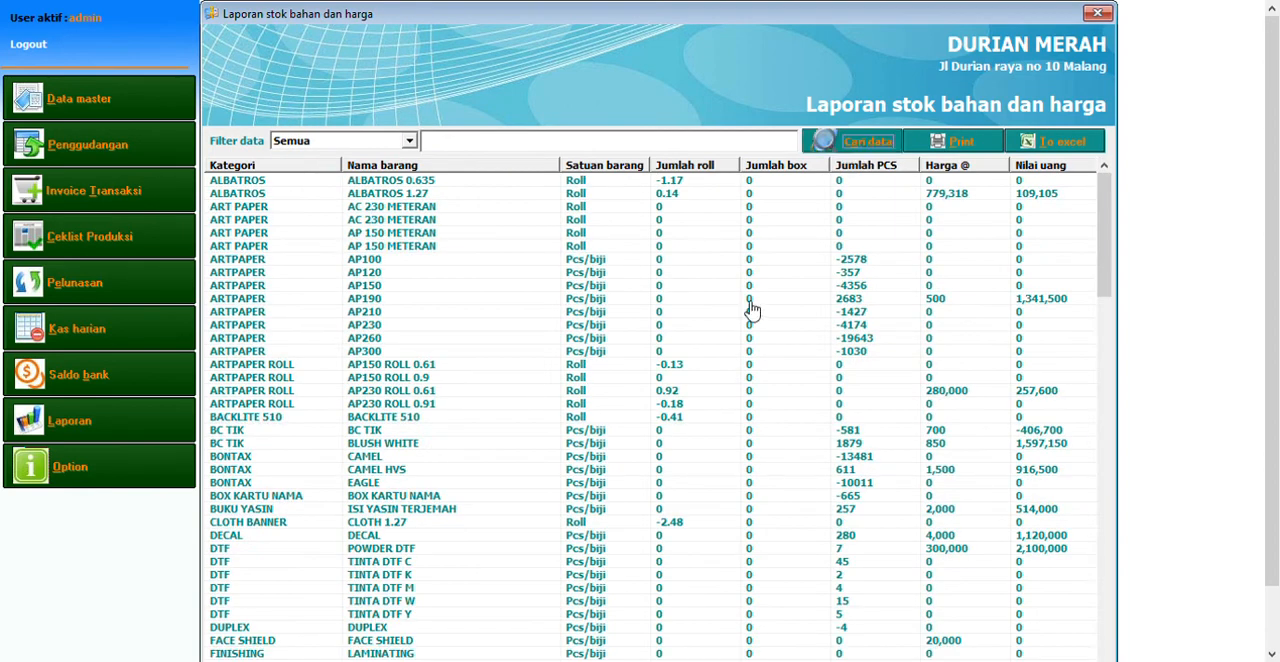
# Look through the stock report's quantities per roll, box and piece, unit prices and monetary values across the item categories
pyautogui.click(447, 315)
pyautogui.scroll(-4, 448, 324)
pyautogui.scroll(1, 449, 325)
pyautogui.click(449, 325)
pyautogui.scroll(-6, 740, 380)
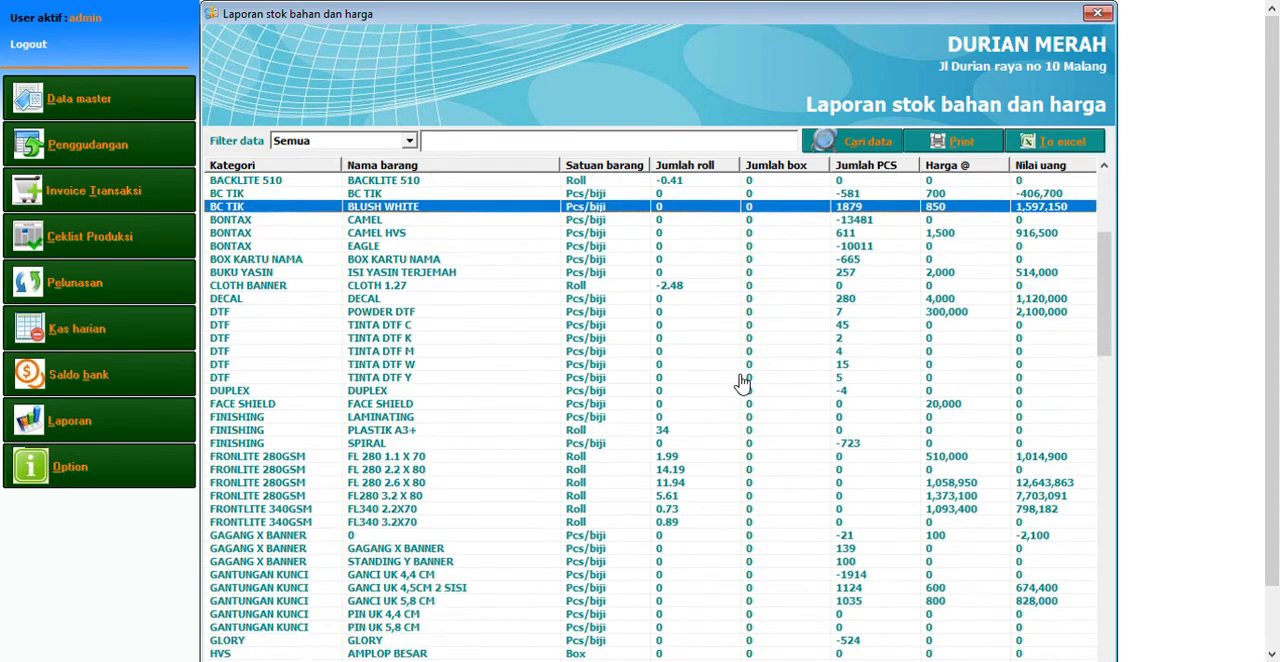
pyautogui.click(740, 380)
pyautogui.scroll(6, 740, 383)
pyautogui.scroll(3, 740, 380)
pyautogui.click(740, 379)
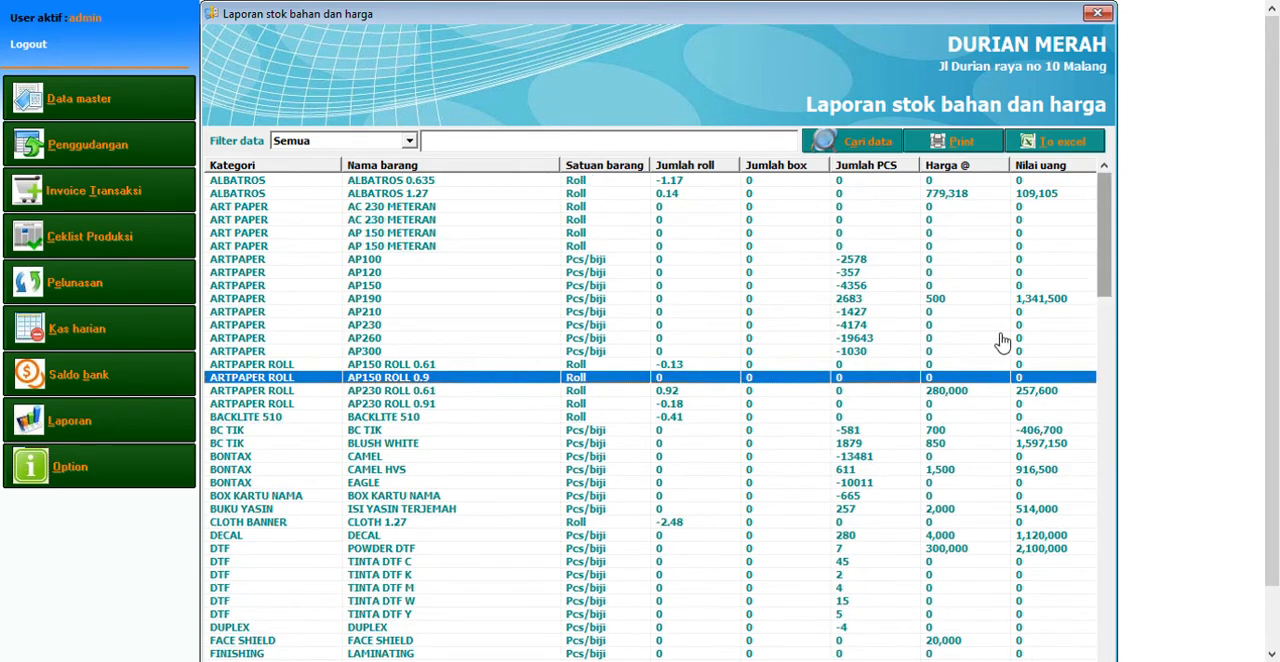
pyautogui.click(962, 341)
pyautogui.scroll(-12, 962, 342)
pyautogui.scroll(-16, 963, 350)
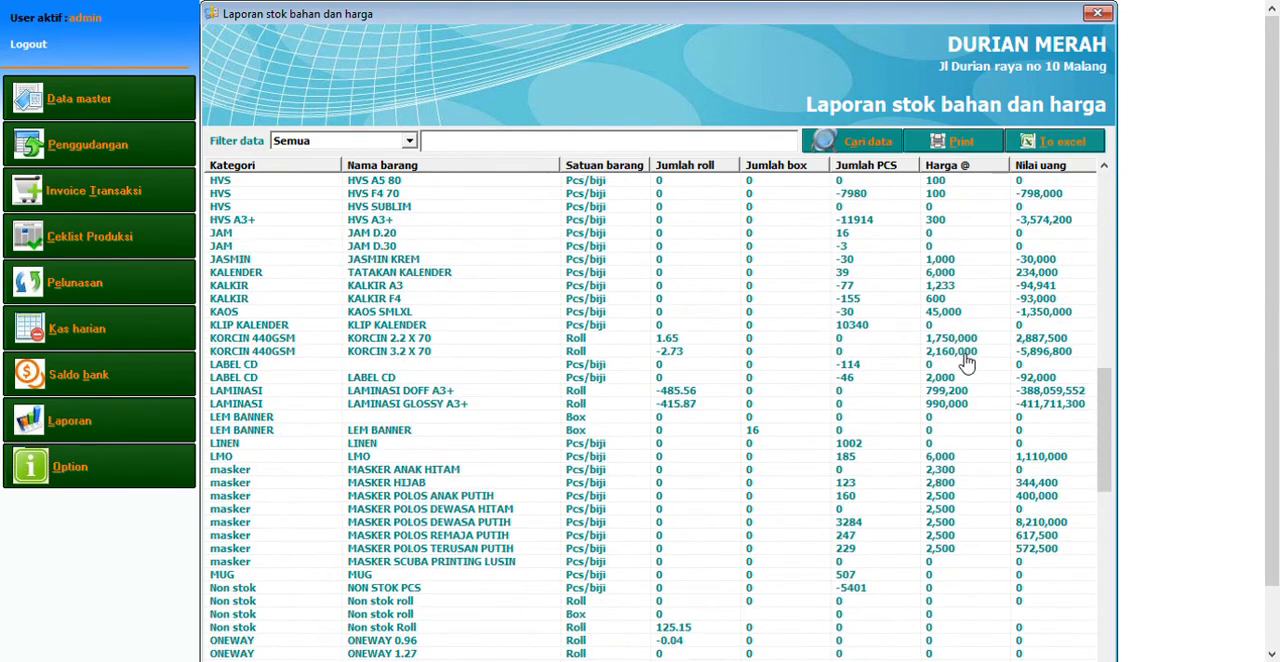
pyautogui.click(965, 360)
pyautogui.scroll(-4, 965, 362)
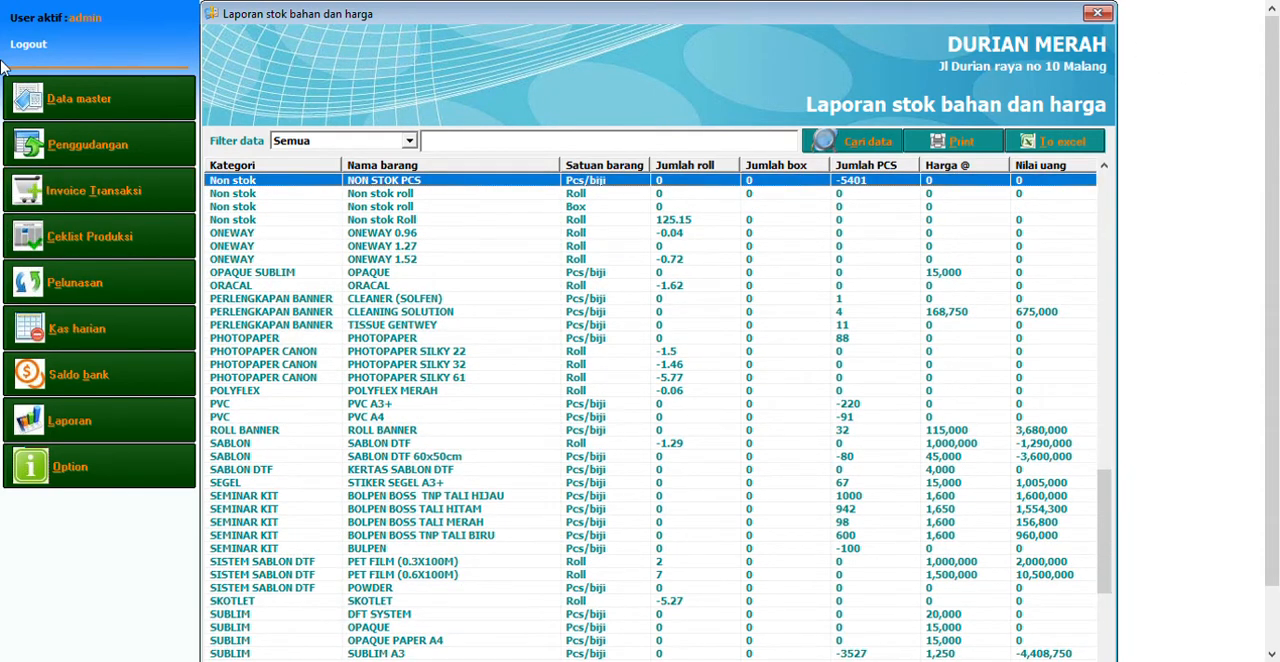
pyautogui.click(452, 393)
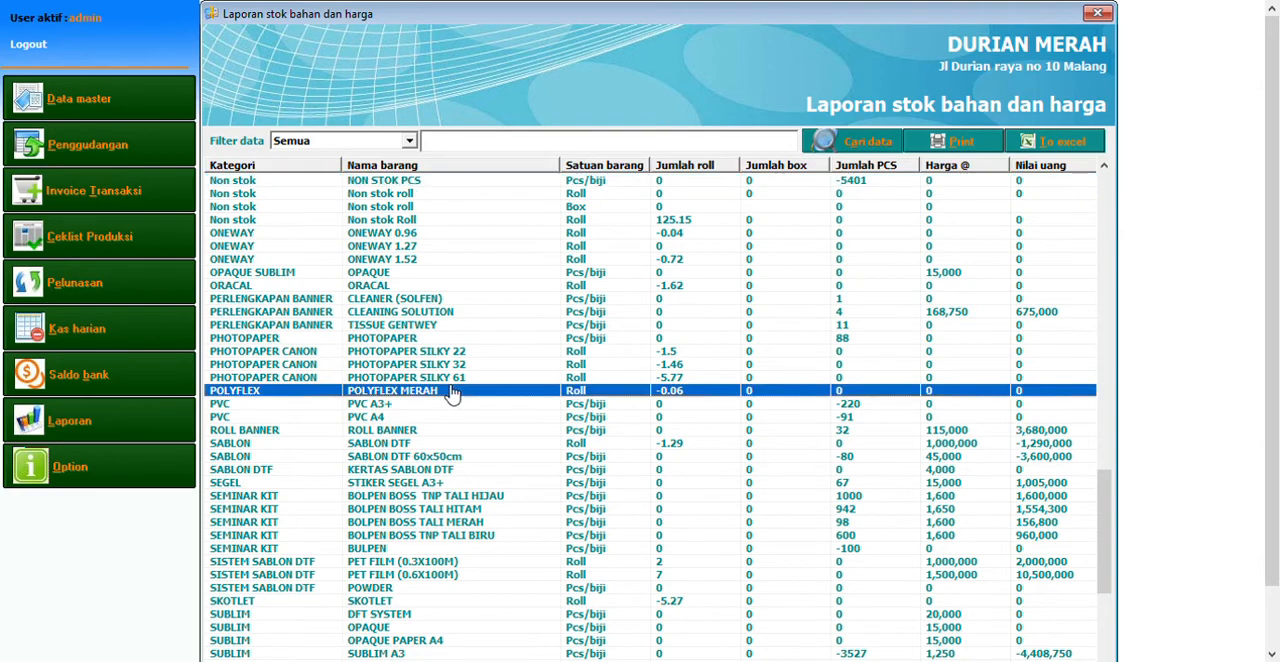
pyautogui.scroll(-5, 452, 393)
pyautogui.click(452, 393)
pyautogui.scroll(-2, 452, 393)
pyautogui.scroll(1, 452, 393)
pyautogui.click(452, 393)
pyautogui.scroll(3, 452, 393)
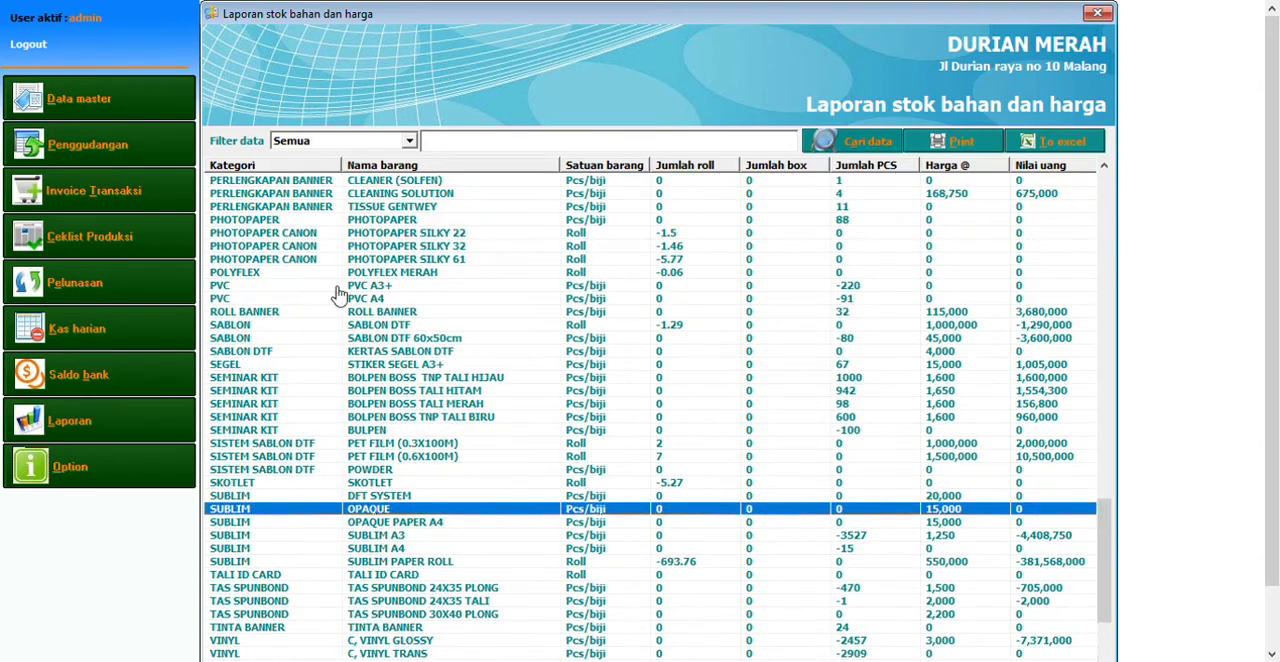
# Open the print transaction invoice, start a new invoice and choose a registered retail customer from the customer list
pyautogui.click(167, 205)
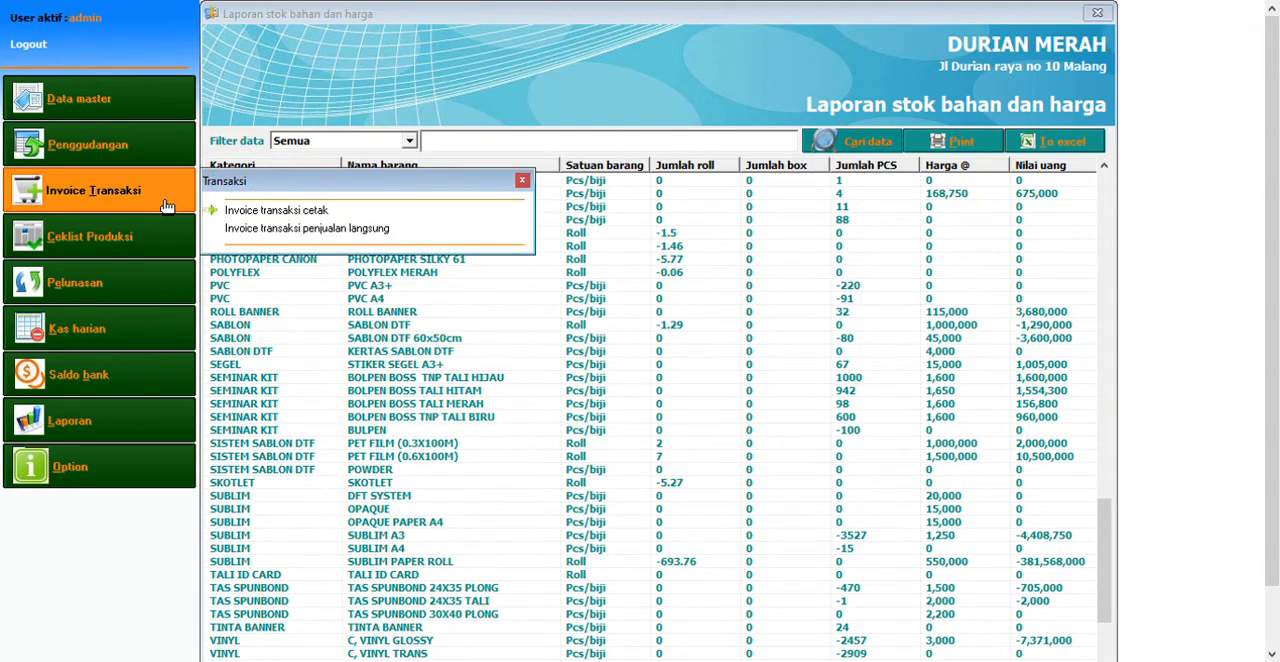
pyautogui.click(298, 215)
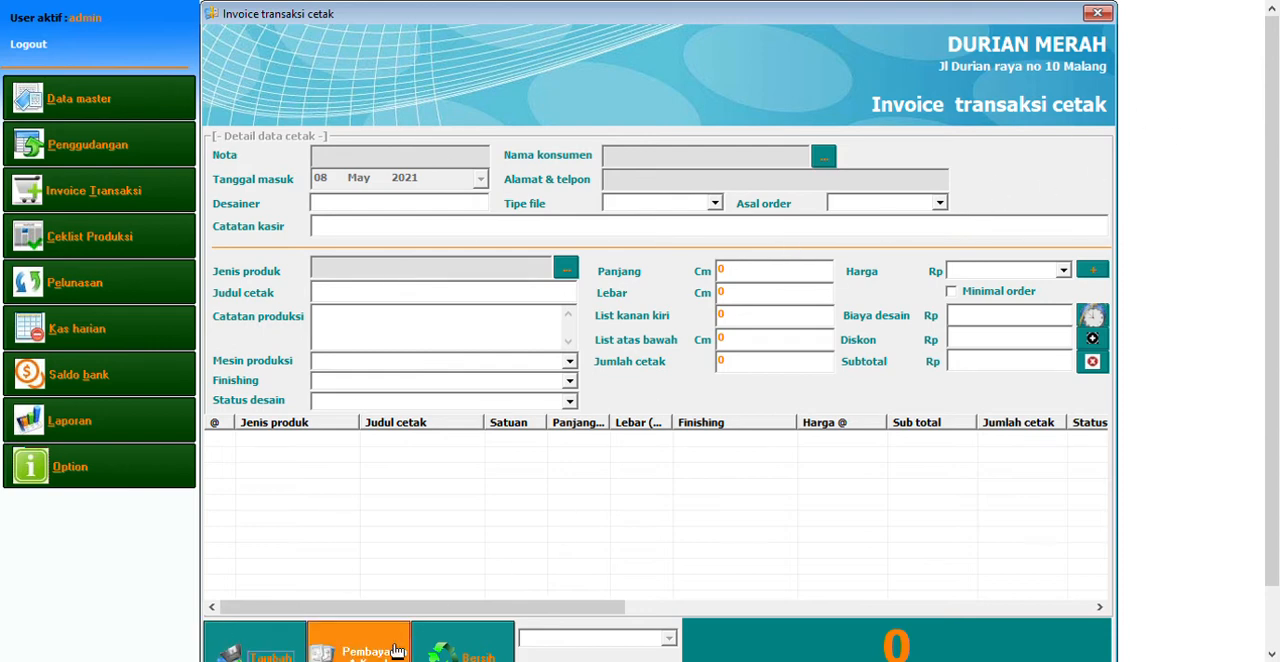
pyautogui.click(255, 648)
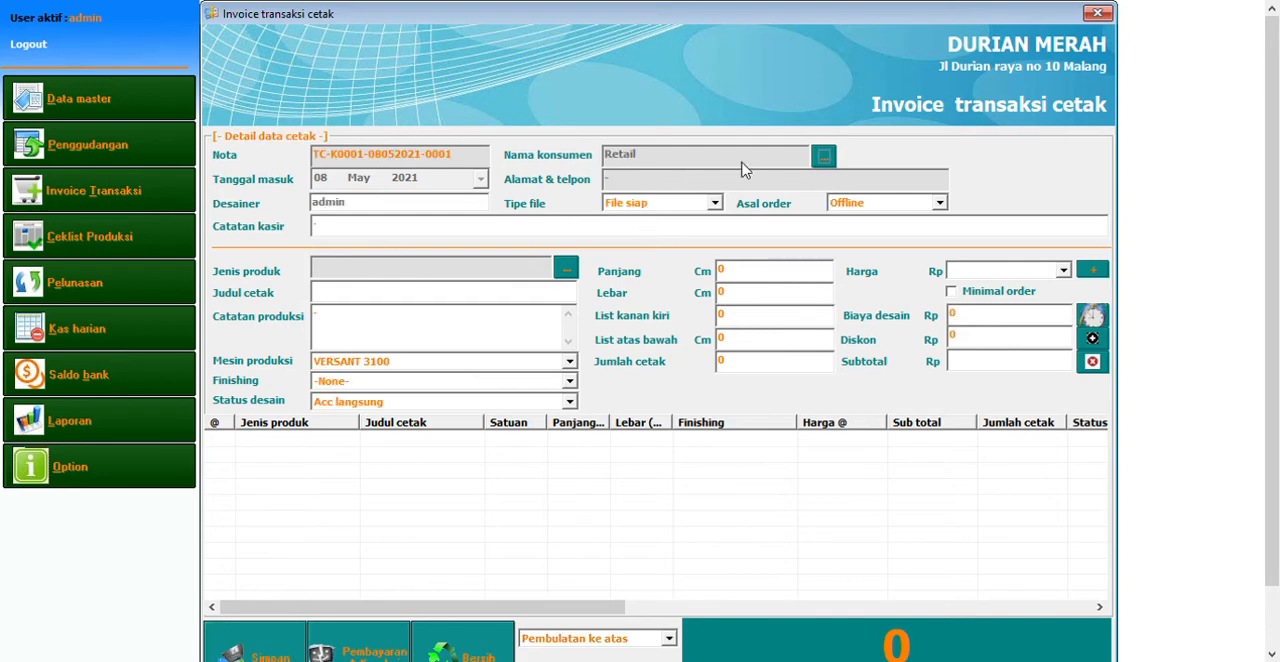
pyautogui.click(824, 158)
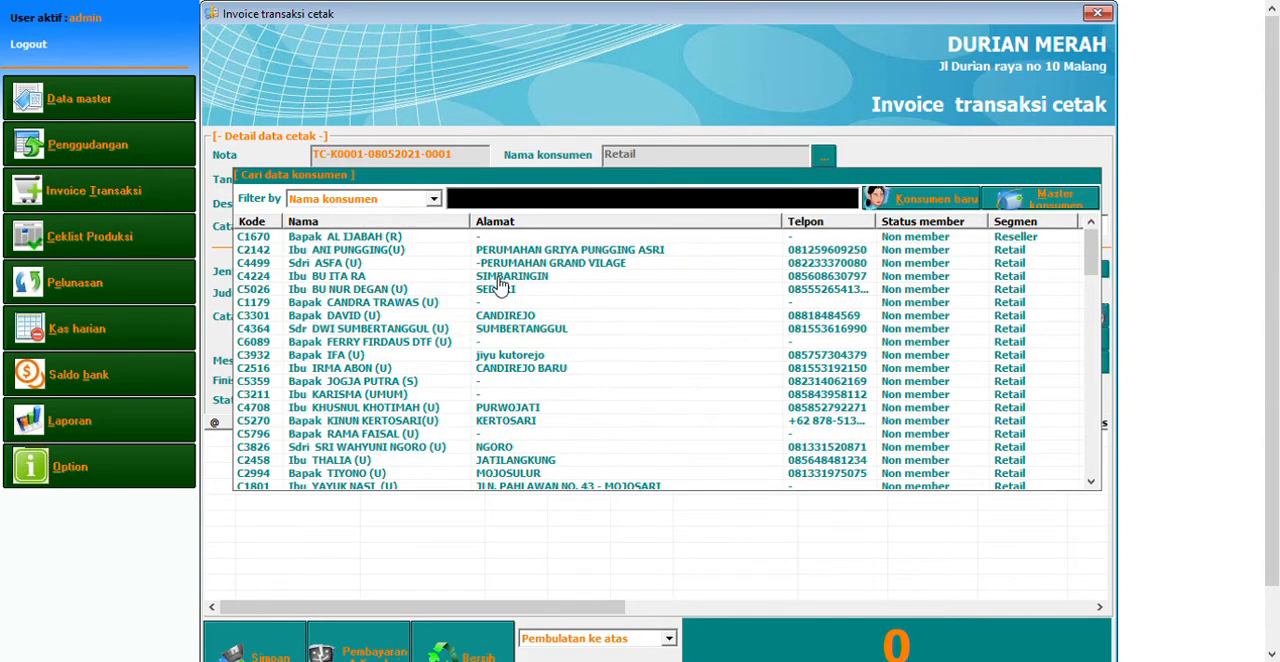
pyautogui.doubleClick(515, 370)
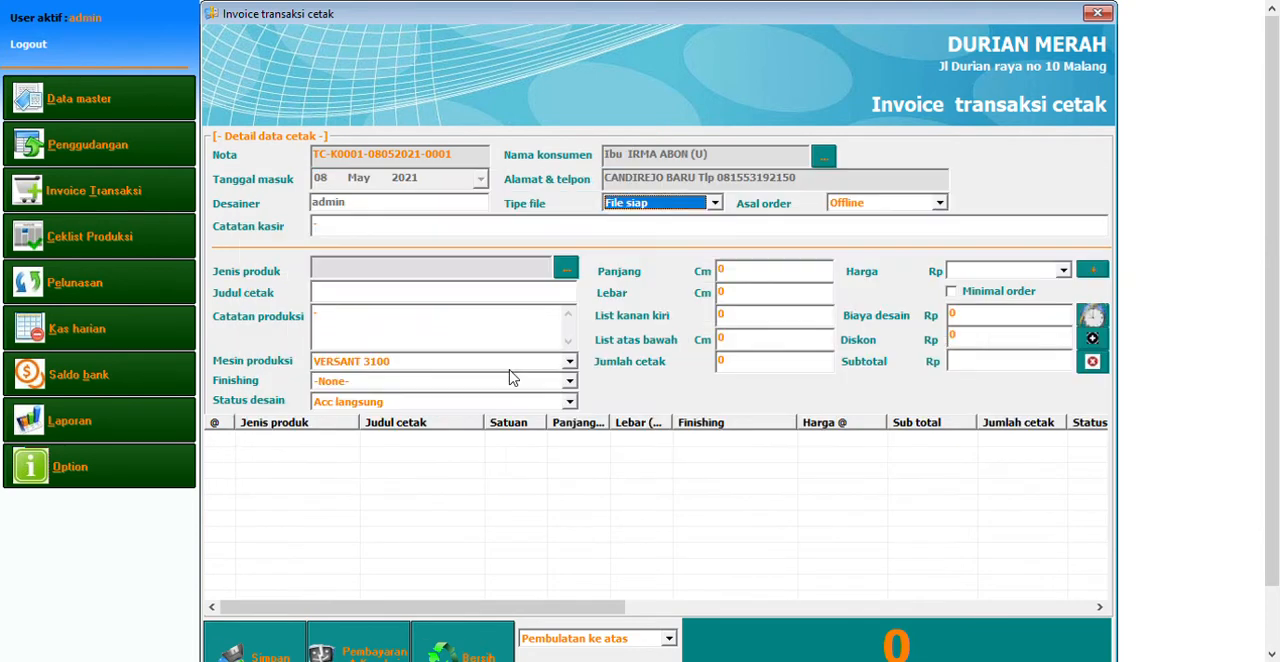
# Set the invoice's file type to File siap and its order origin to Offline
pyautogui.click(665, 203)
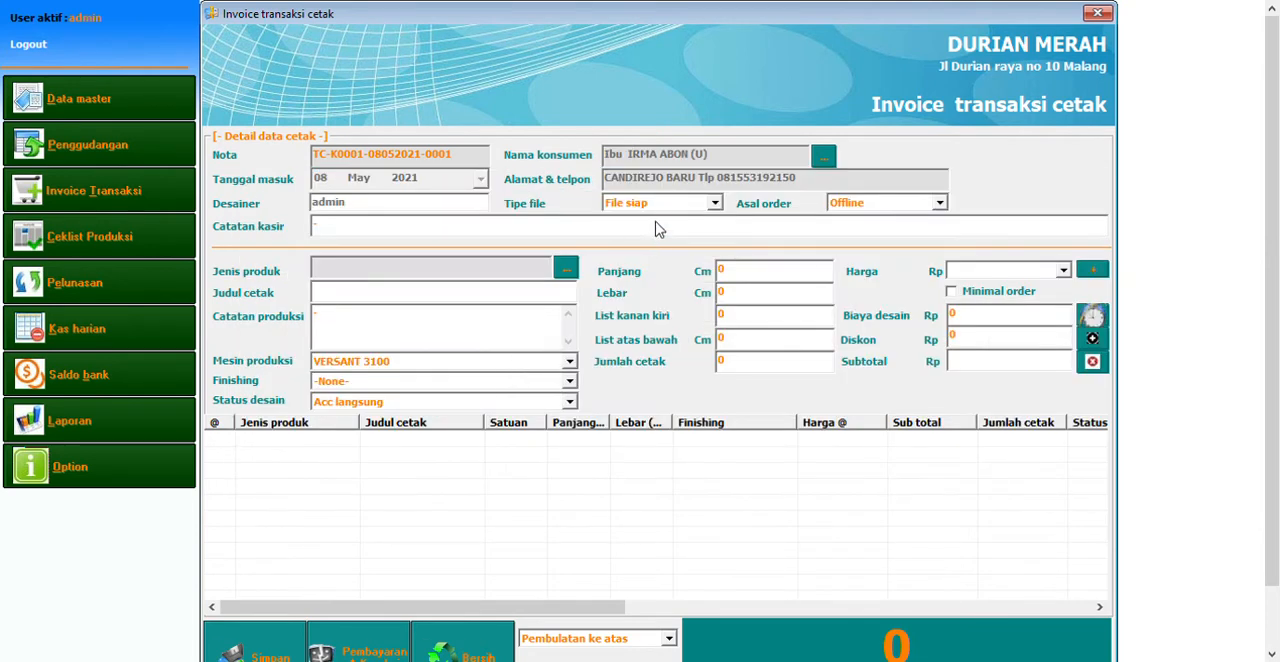
pyautogui.click(656, 222)
pyautogui.click(864, 203)
pyautogui.click(860, 226)
# Filter the product types by 280, choose BANNER 280 HIRES and enter the print title "banner nasi padang"
pyautogui.click(566, 268)
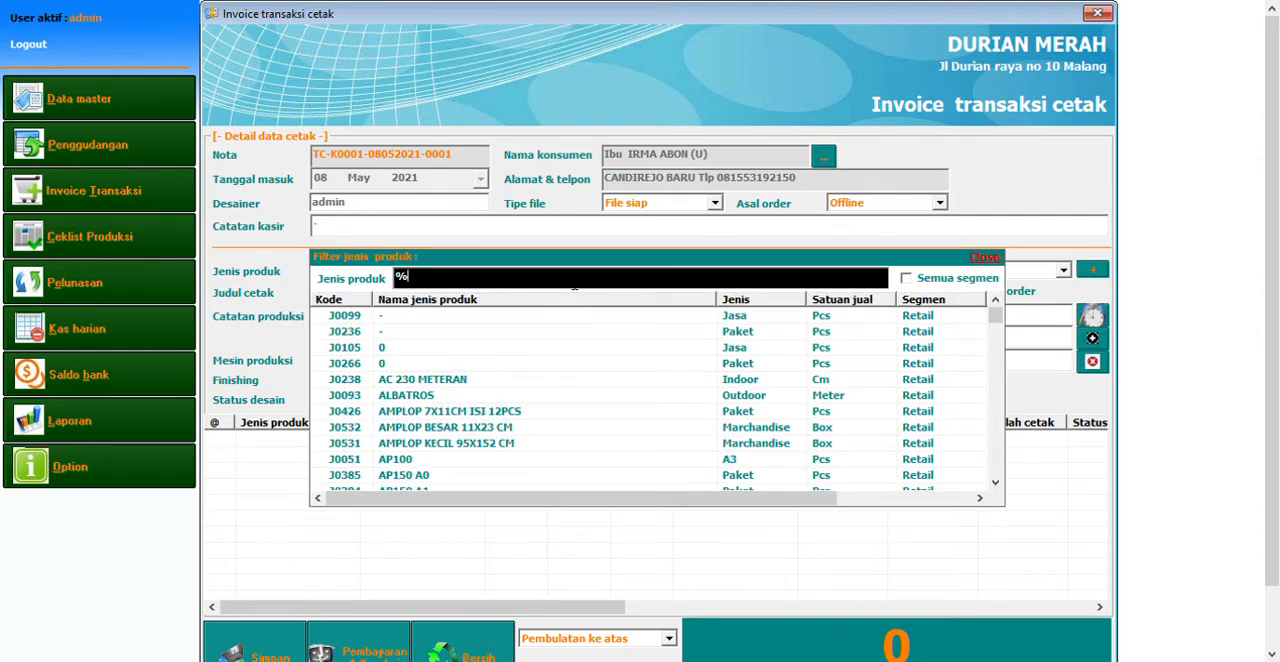
pyautogui.write('280')
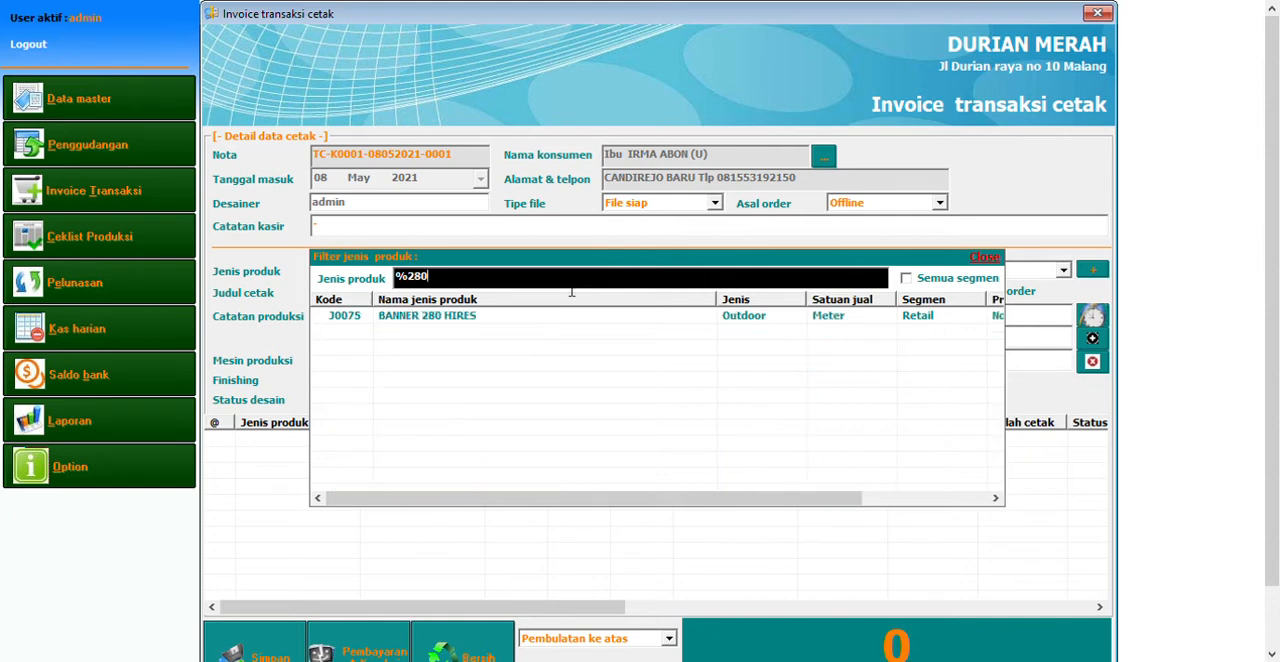
pyautogui.doubleClick(520, 318)
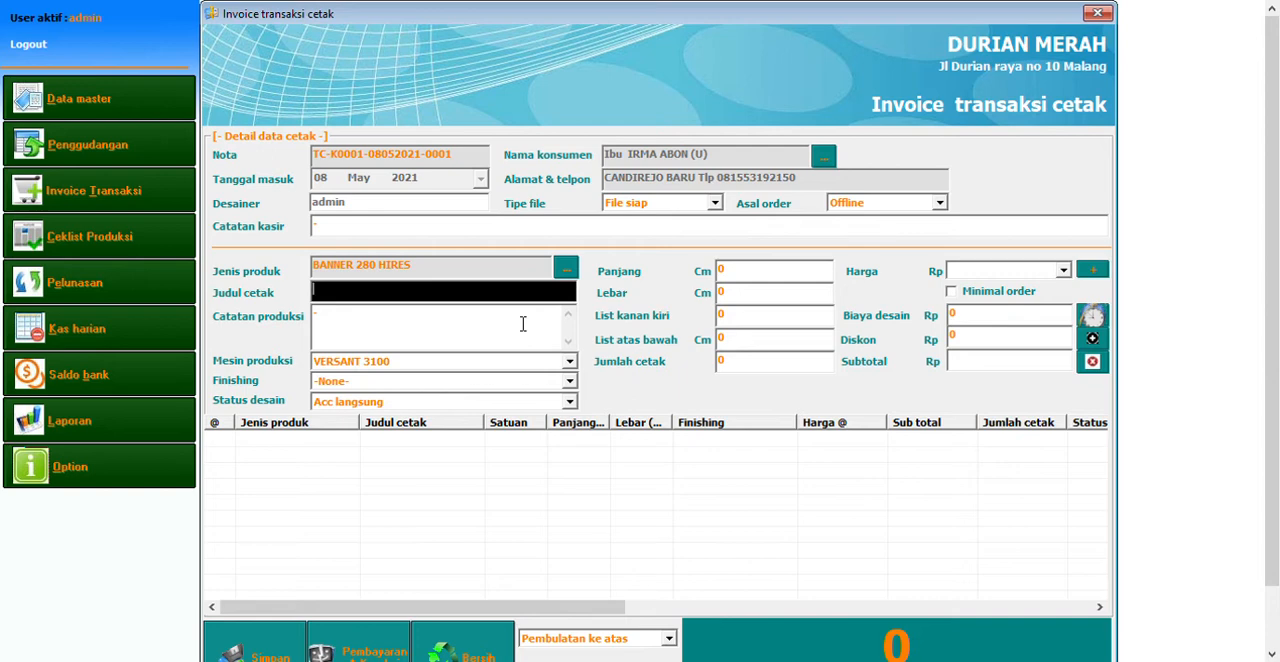
pyautogui.write('banner nasi padang')
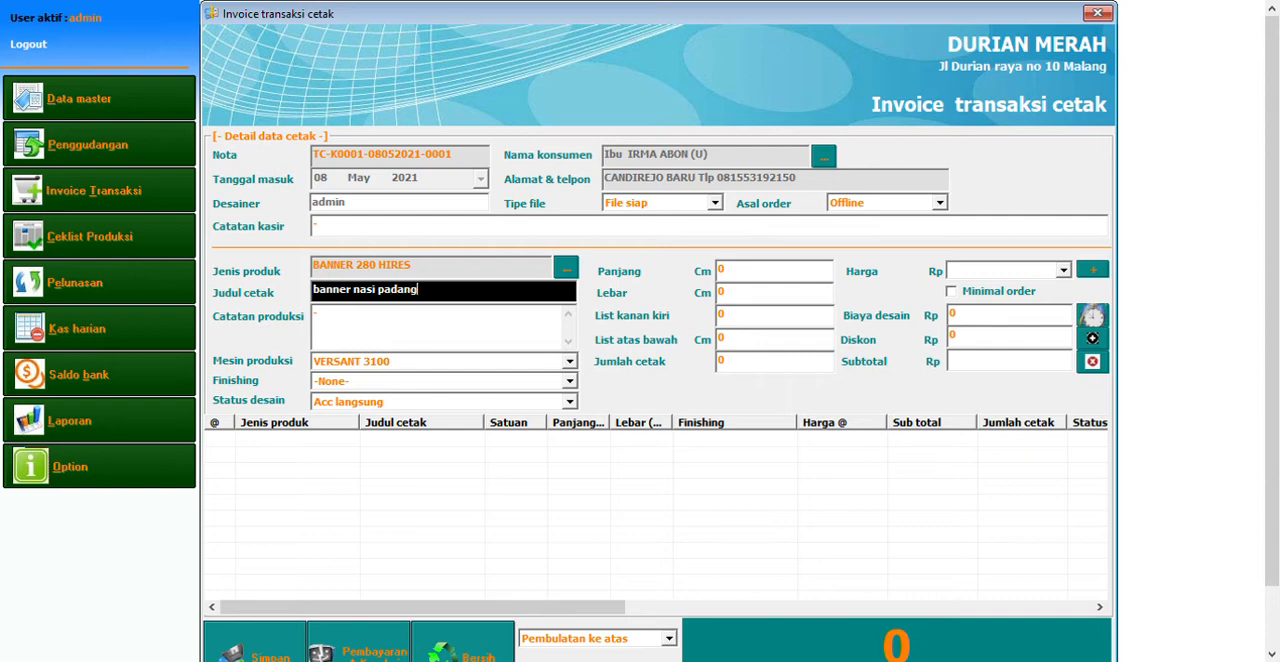
pyautogui.press('Return')
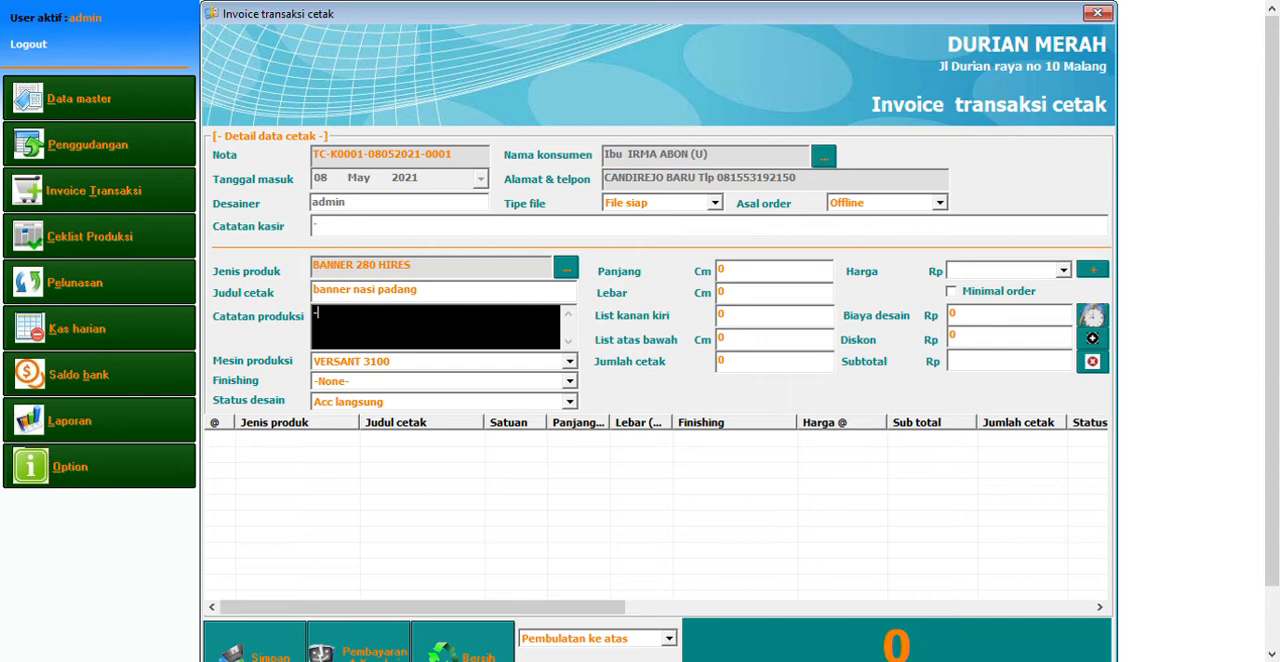
pyautogui.hotkey('shift', 'Tab')
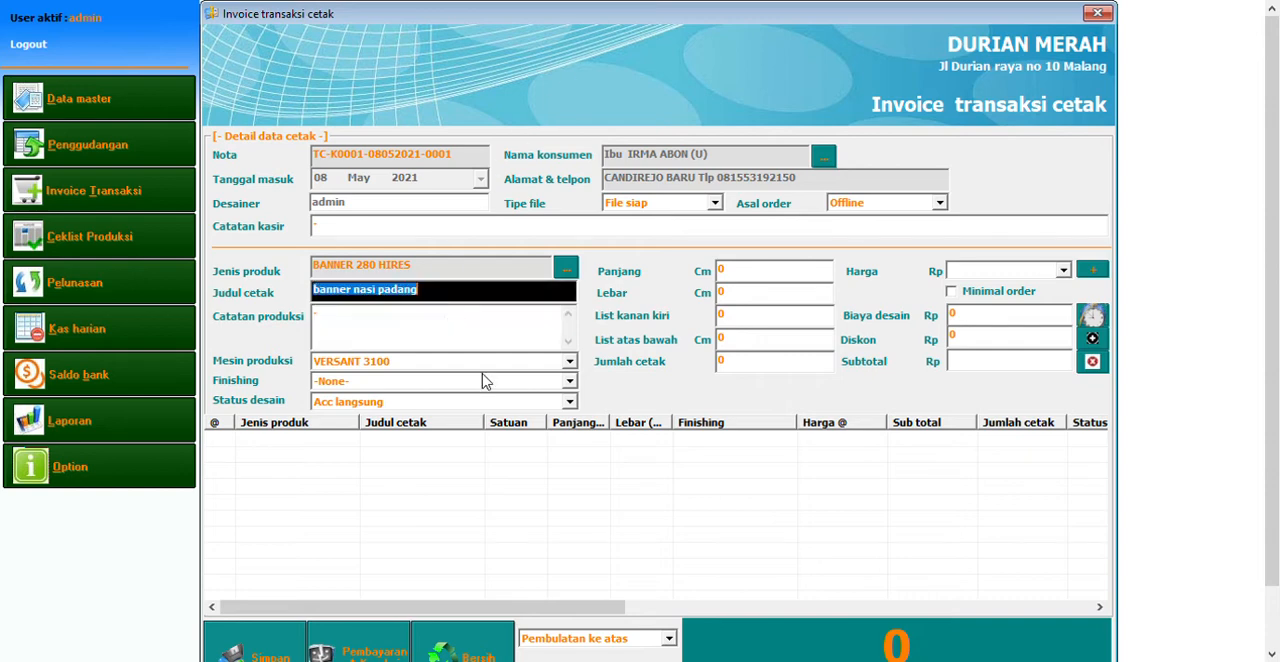
pyautogui.hotkey('shift', 'Tab')
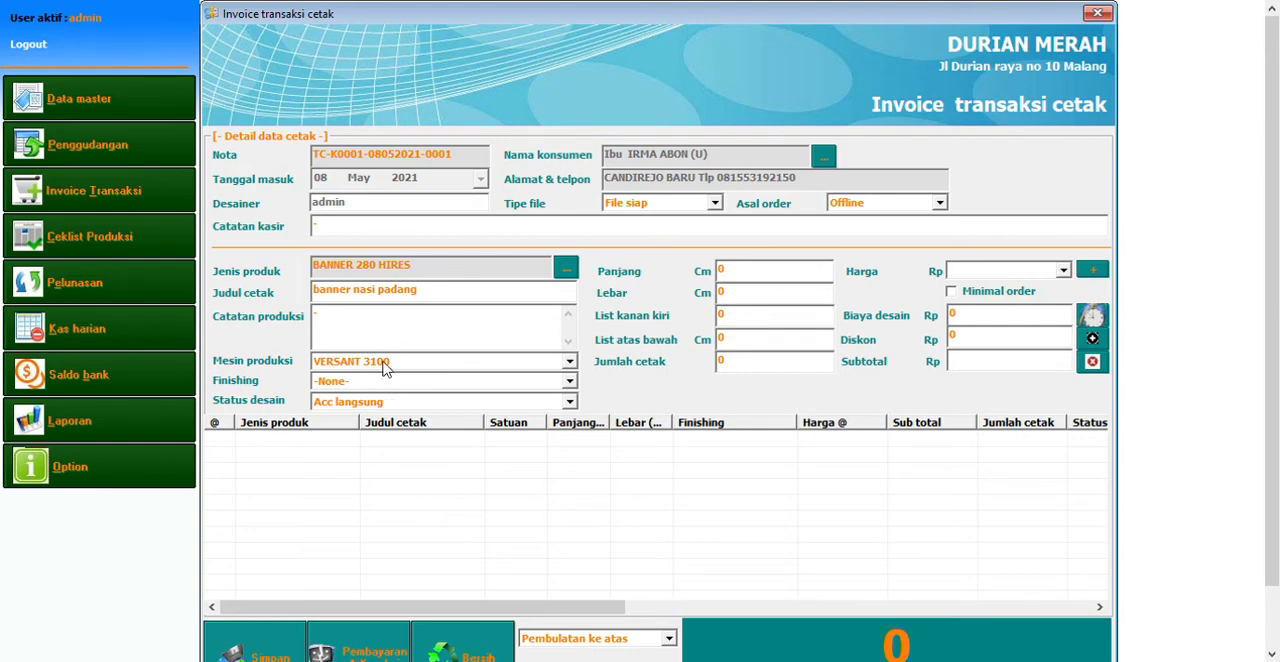
# Set the production machine to Taimes 512i and the finishing to Mata ayam
pyautogui.click(377, 401)
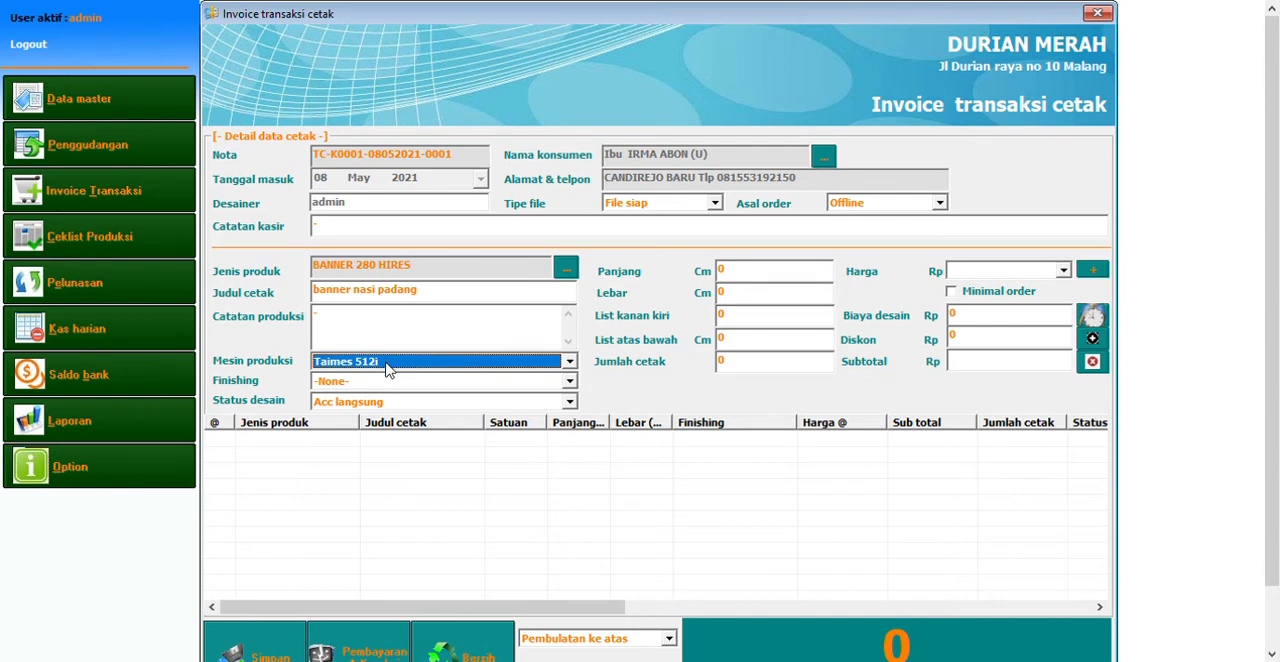
pyautogui.click(387, 385)
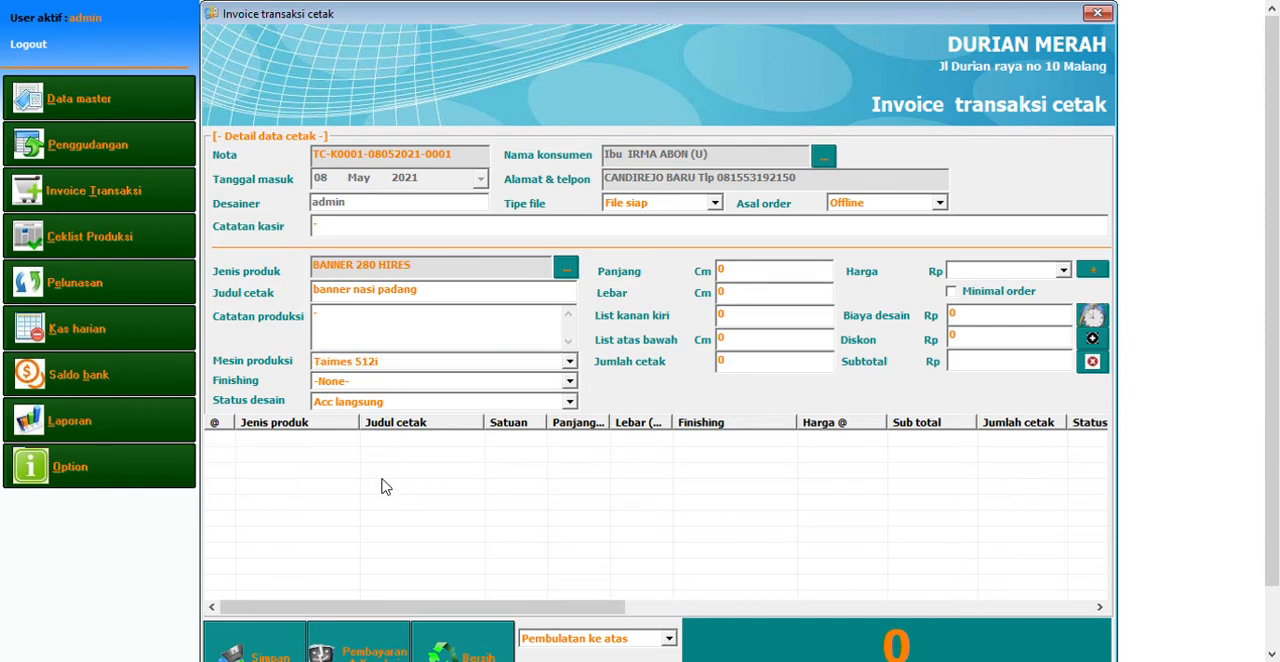
pyautogui.click(388, 410)
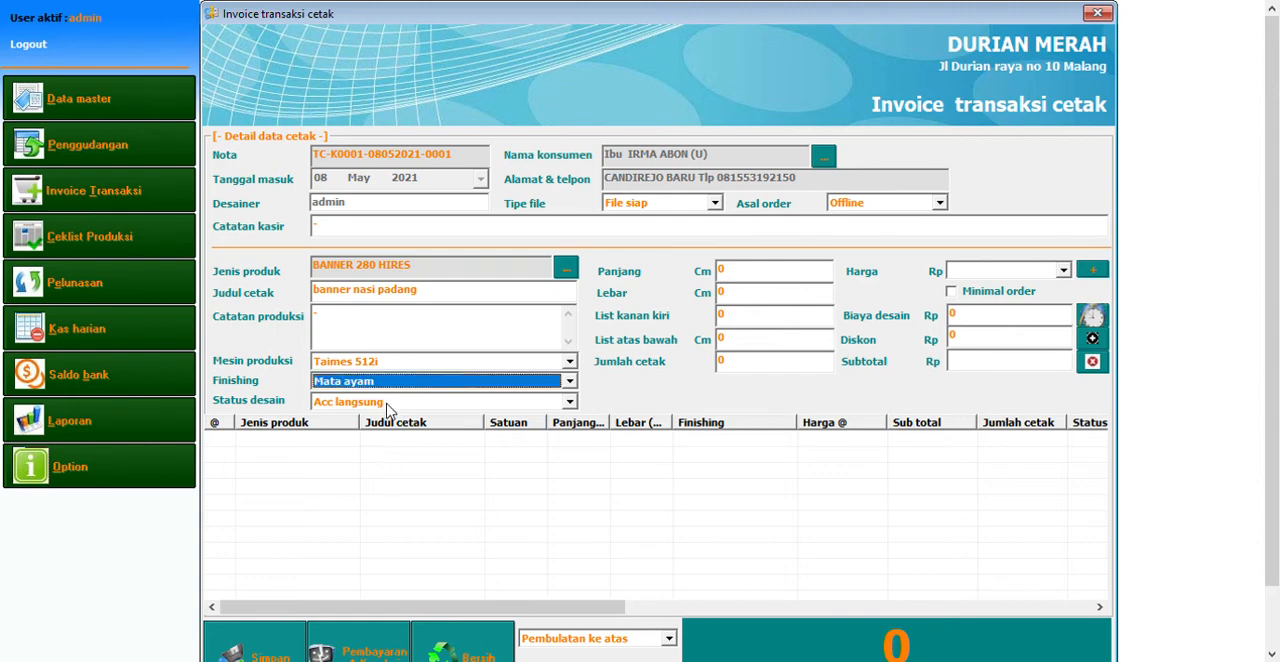
# Switch the banner's design status to Pending and back to Acc langsung
pyautogui.click(388, 410)
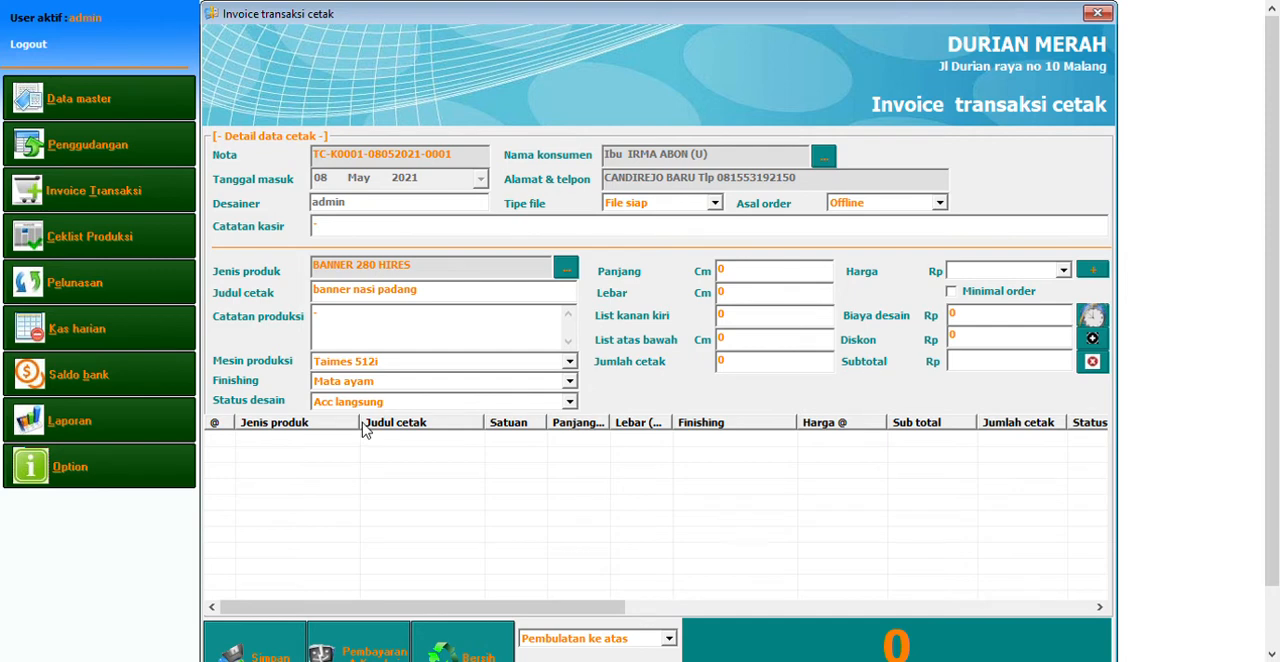
pyautogui.click(356, 478)
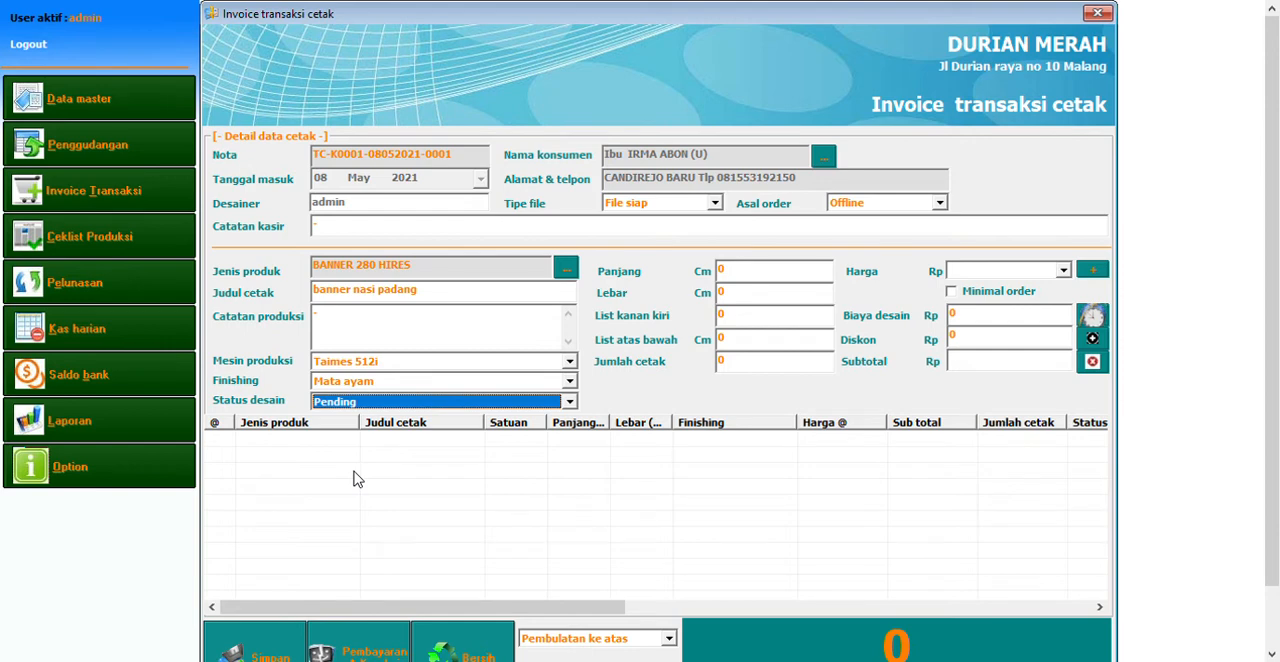
pyautogui.click(383, 412)
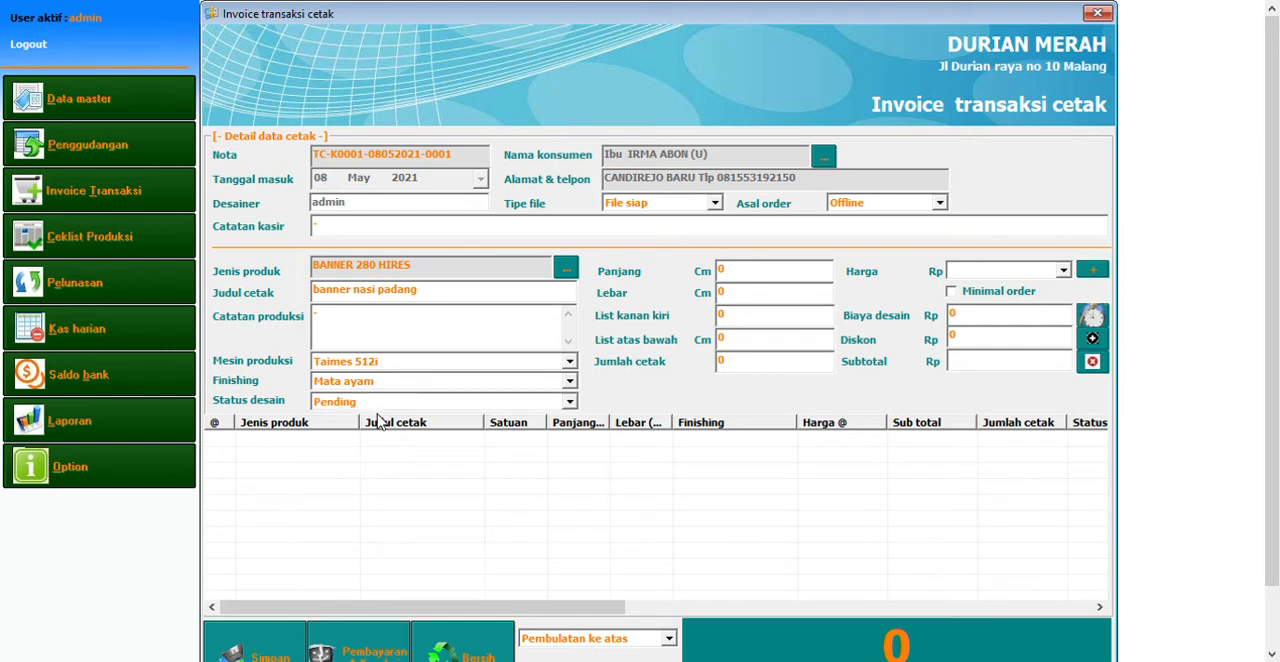
pyautogui.click(376, 416)
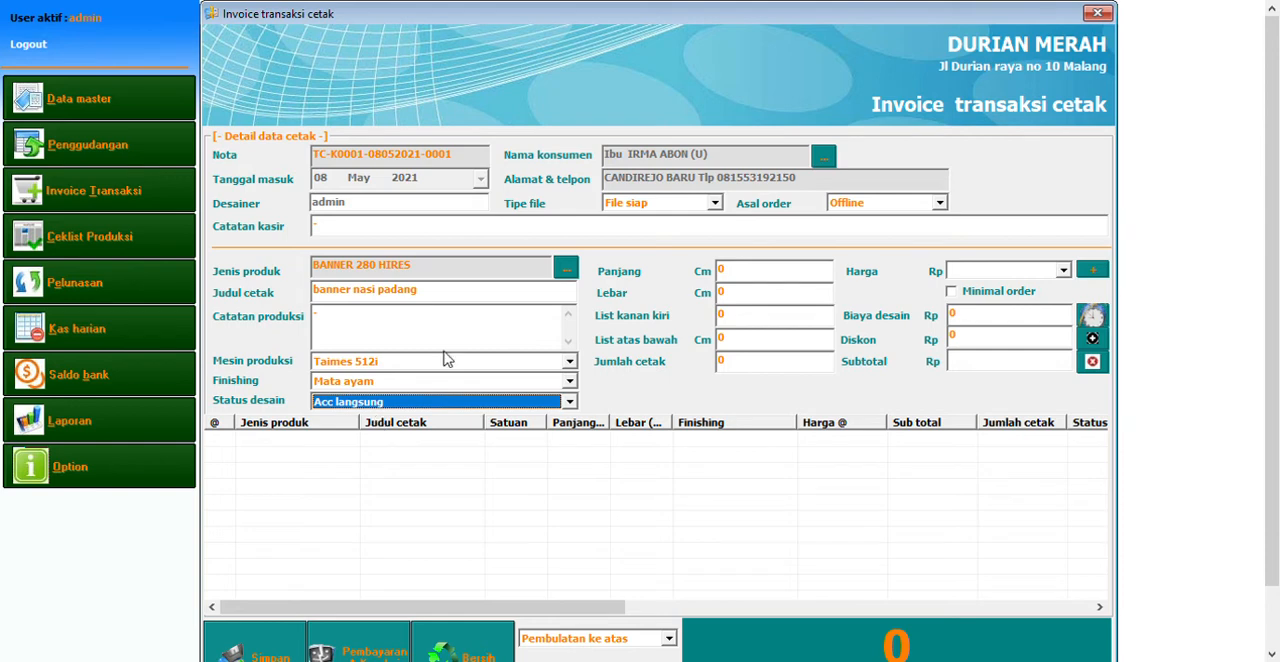
# Set the banner's length and width to 100 cm, both list margins to 5, and the print quantity to 1
pyautogui.click(789, 274)
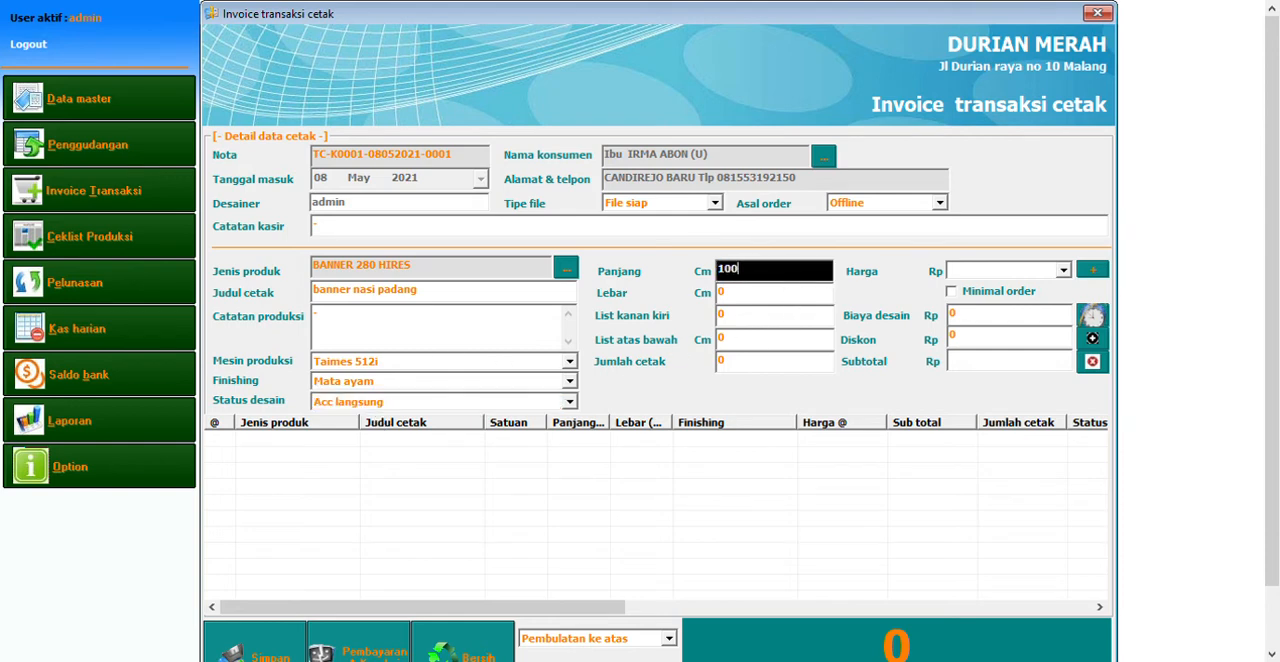
pyautogui.press('Tab')
pyautogui.press('Tab')
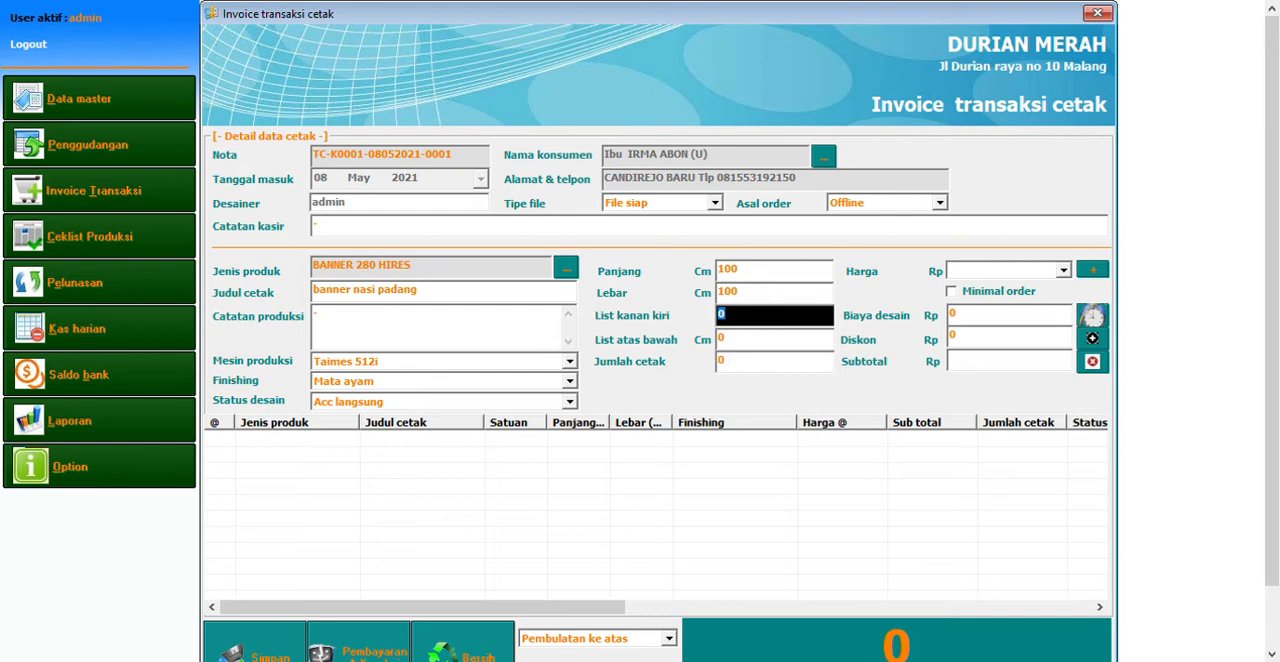
pyautogui.press('Tab')
pyautogui.press('Tab')
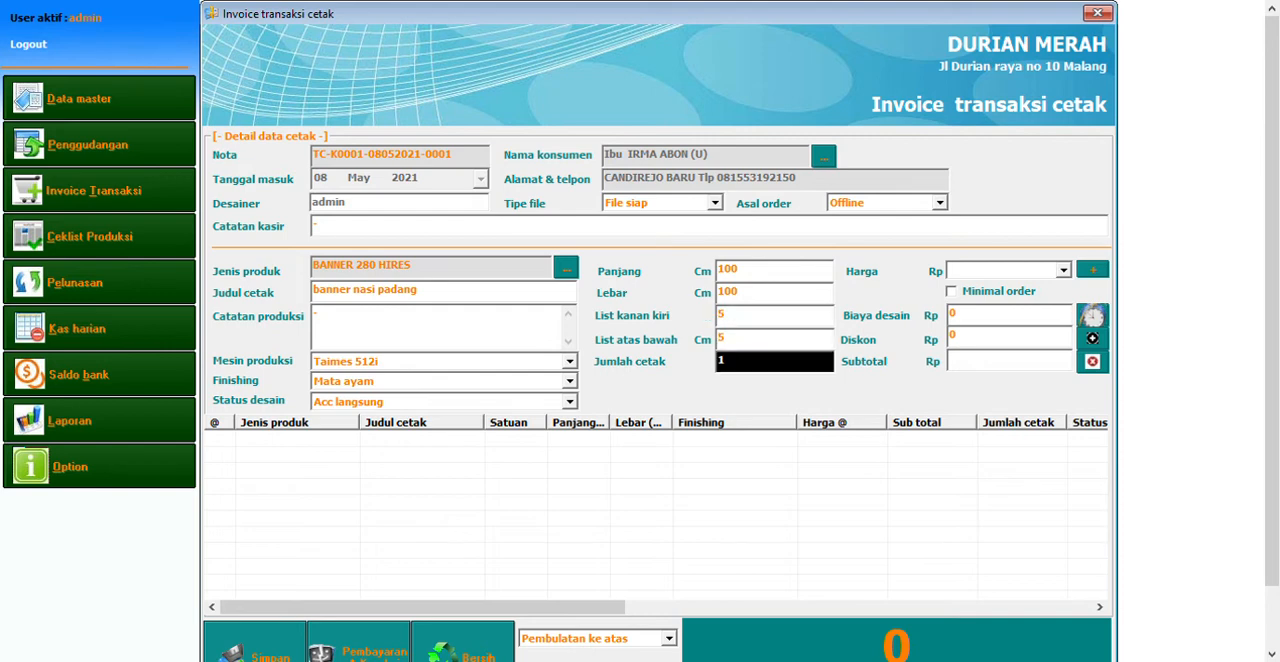
pyautogui.press('Tab')
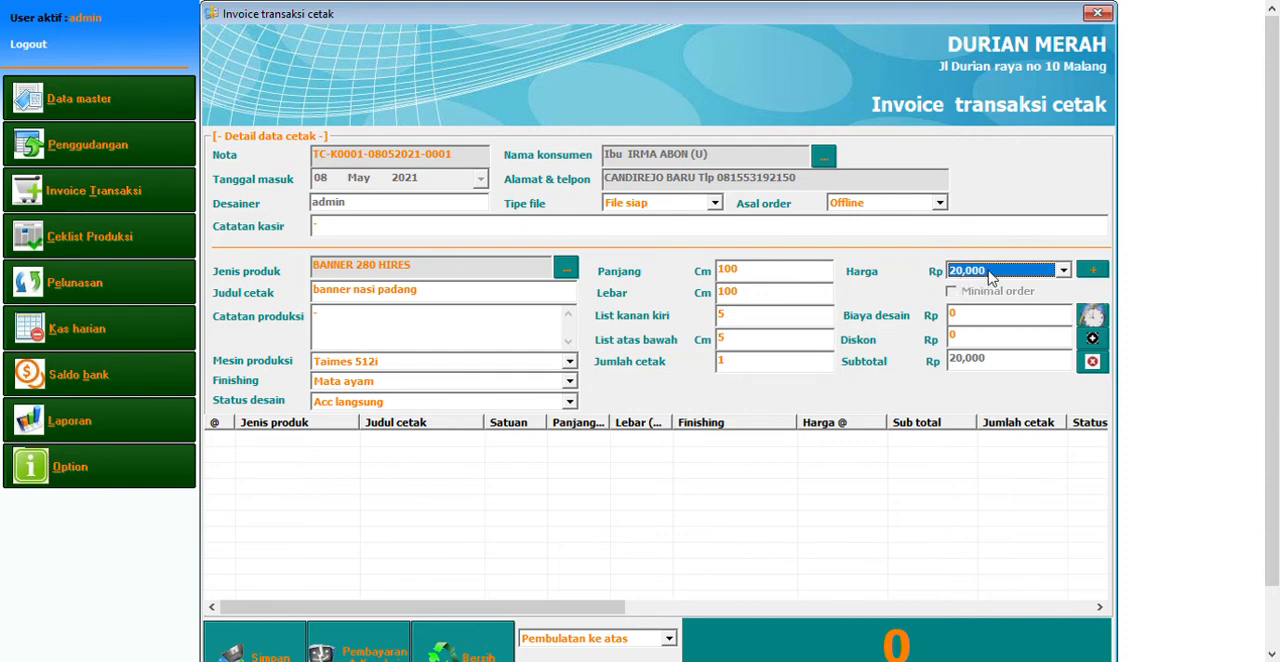
# Change the banner's print quantity to 20 and accept it so the price is recalculated
pyautogui.click(778, 362)
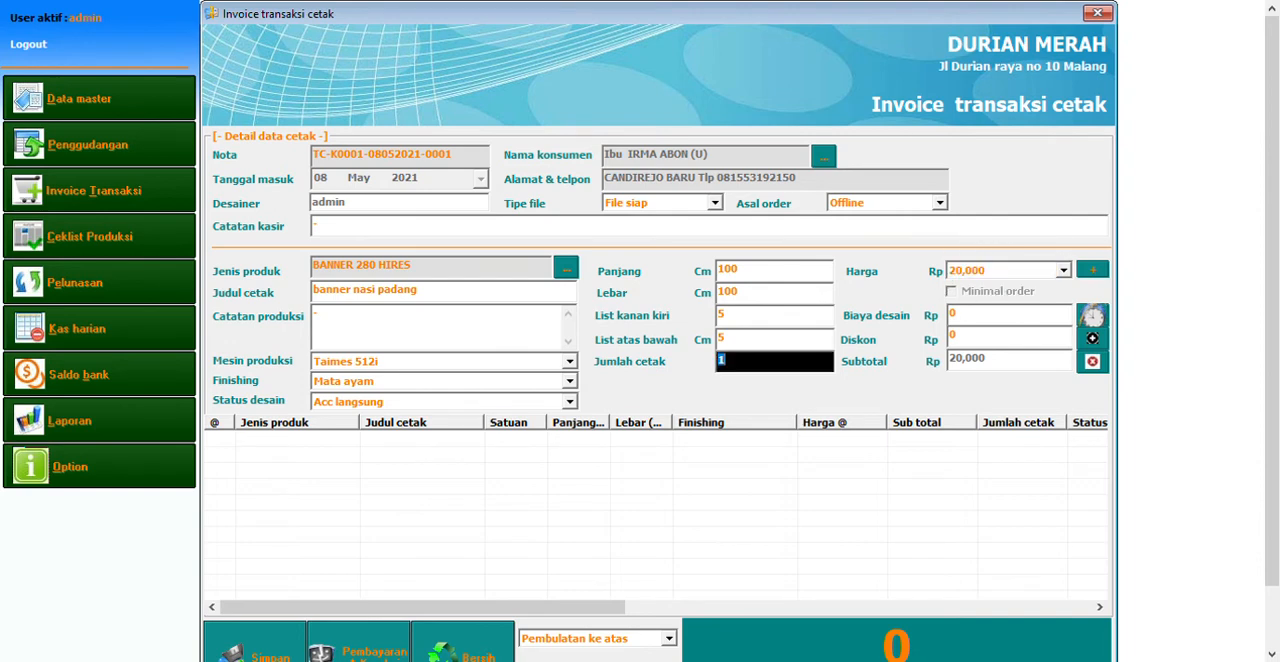
pyautogui.write('20')
pyautogui.press('Return')
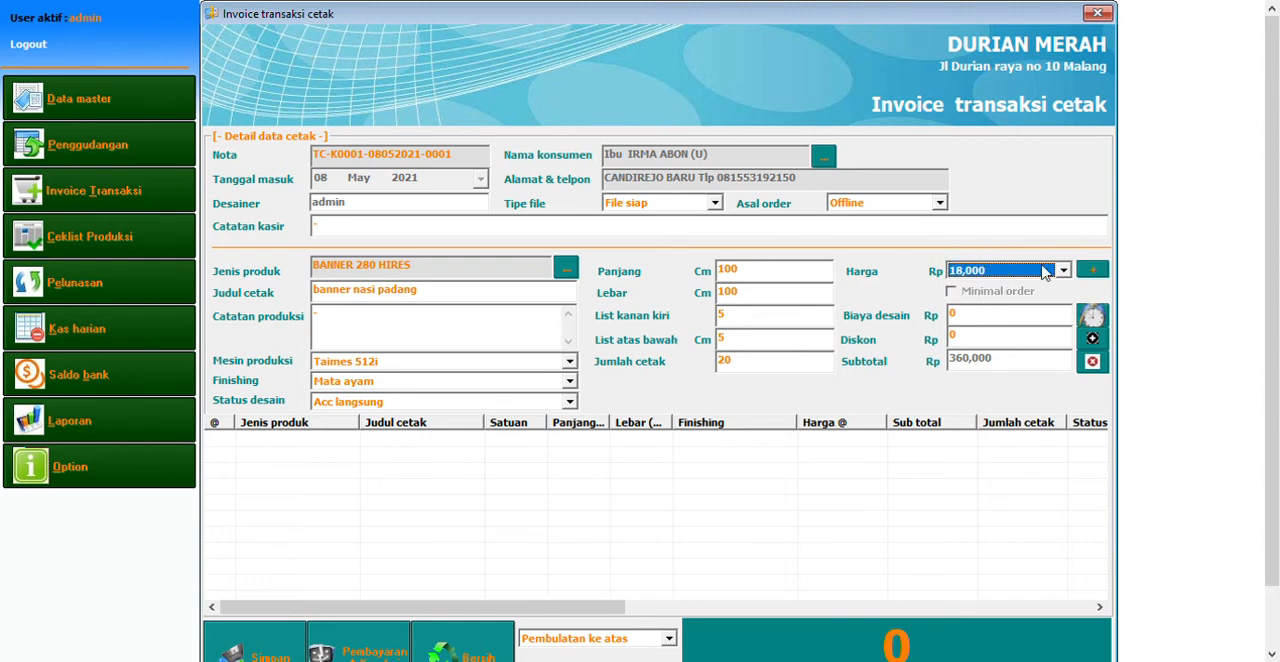
# Enter a special price of Rp 17,000 for the banner and add the item to the invoice
pyautogui.click(1097, 273)
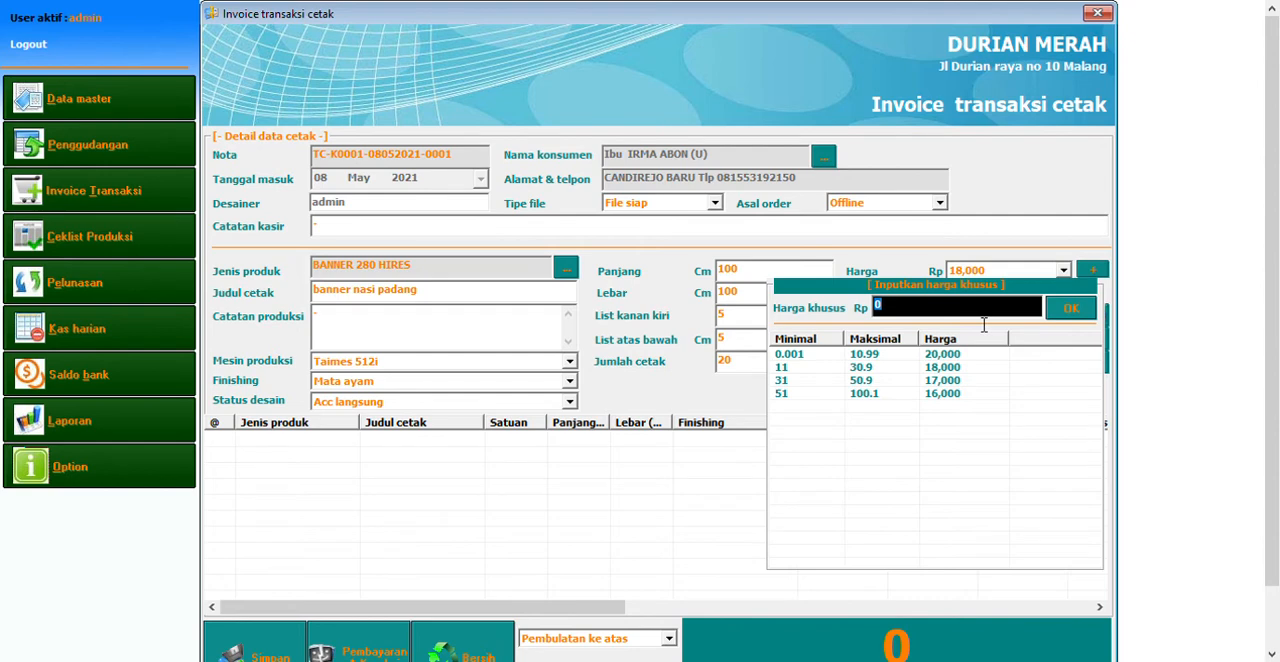
pyautogui.write('170000')
pyautogui.press('Return')
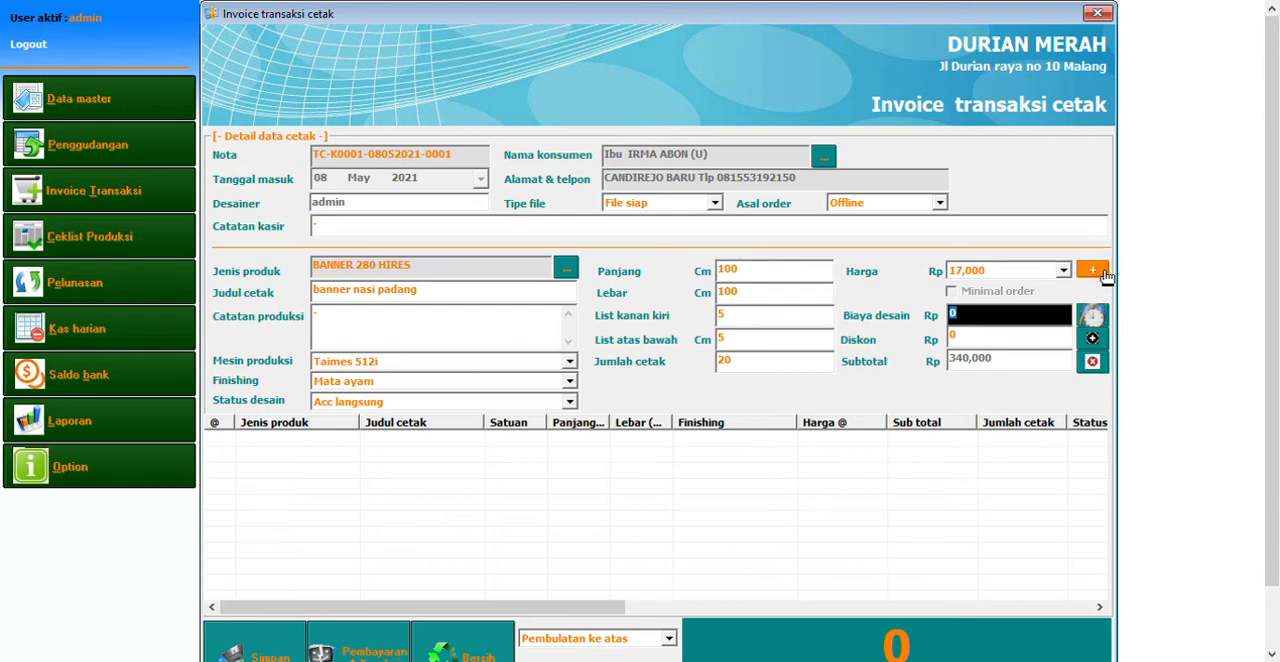
pyautogui.click(975, 344)
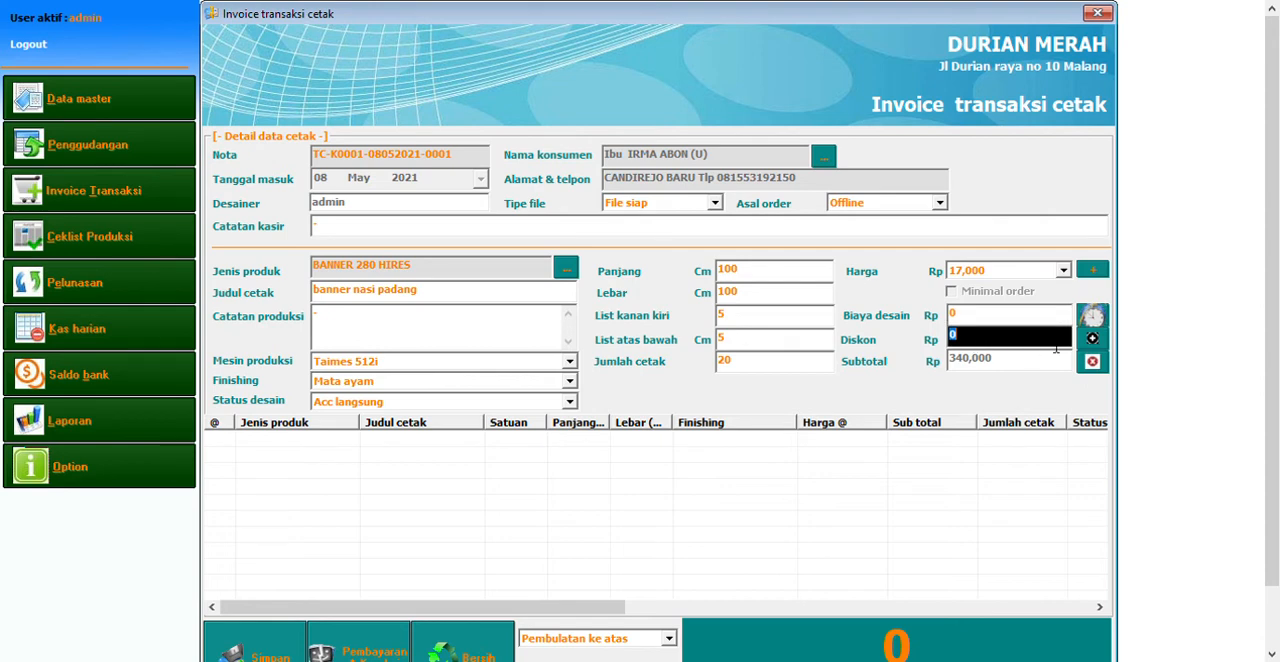
pyautogui.click(1103, 349)
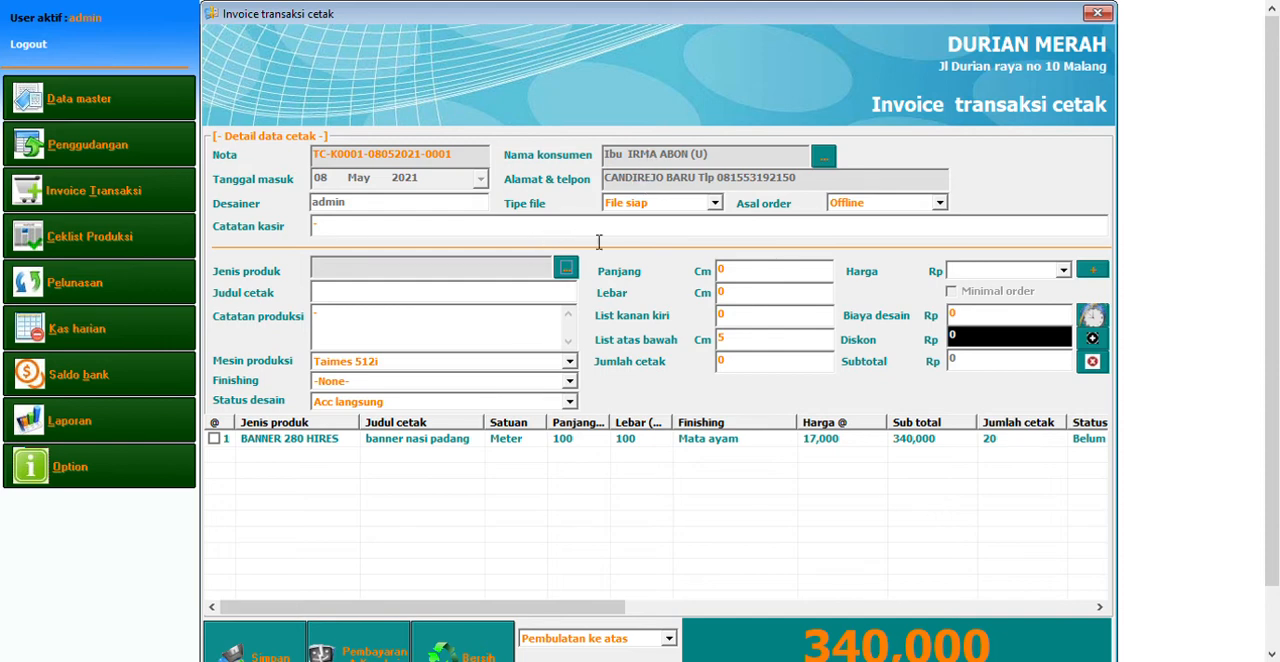
# Choose AP100 as the next item's product type and enter the print title "coba ap"
pyautogui.click(579, 279)
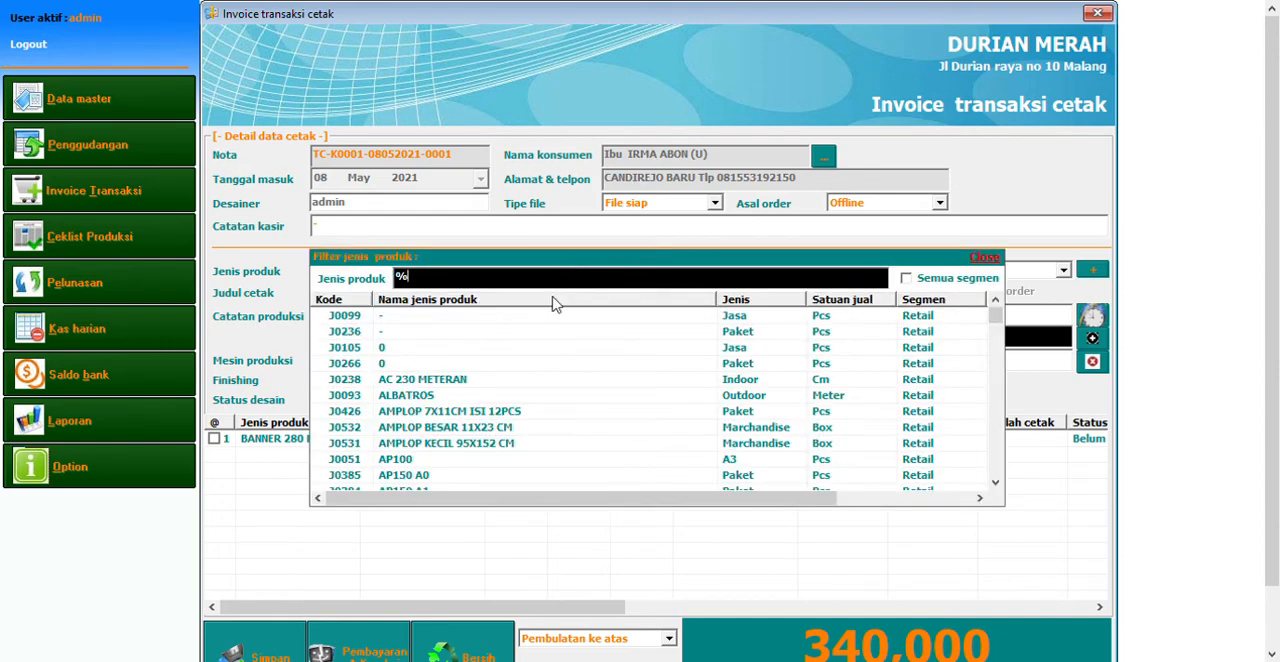
pyautogui.doubleClick(440, 459)
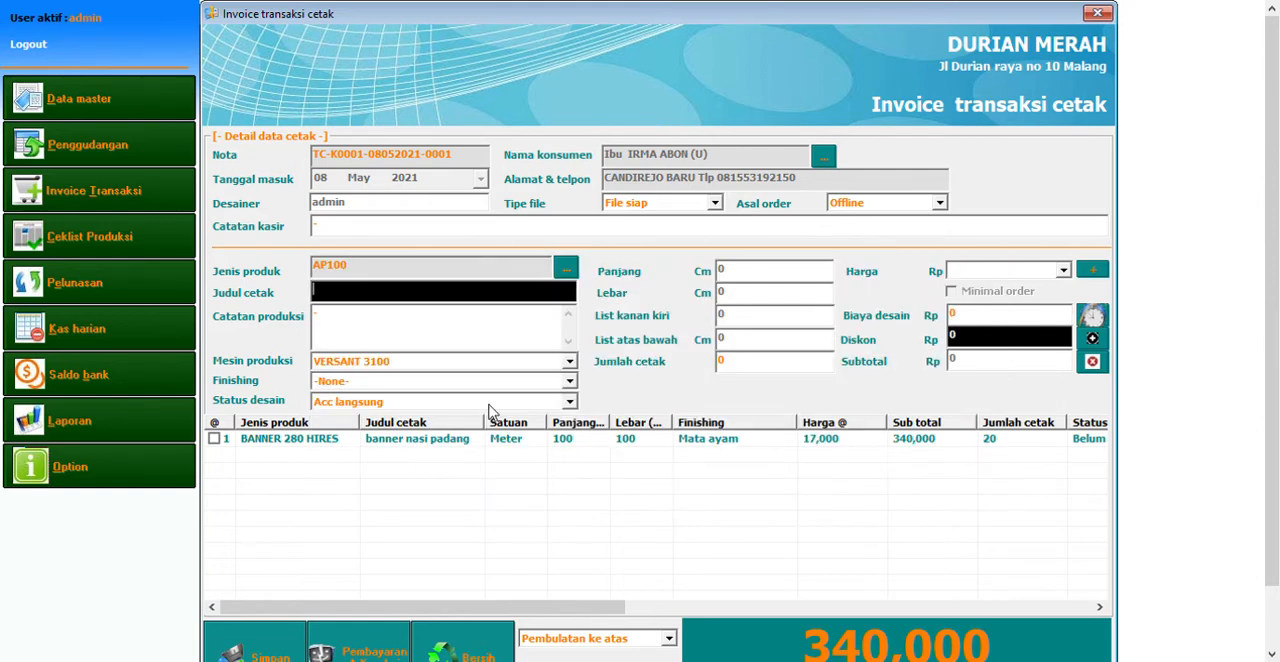
pyautogui.write('coba ap')
pyautogui.press('Return')
pyautogui.press('Return')
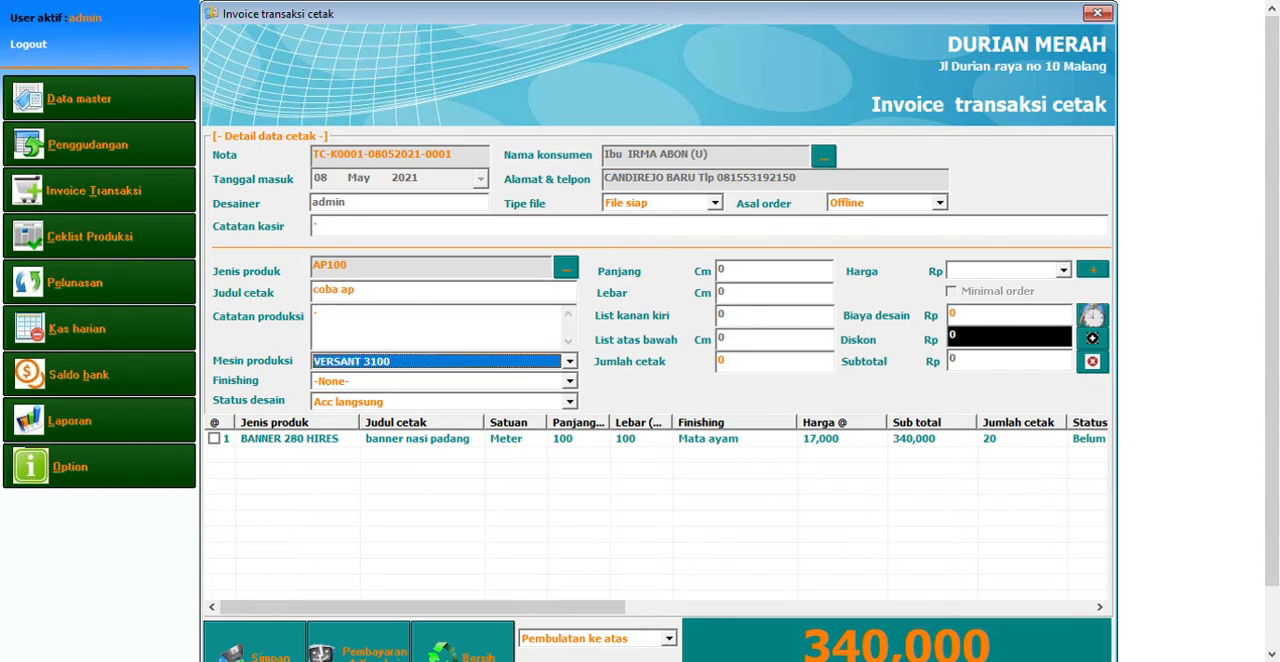
# Set the AP100 item's production machine to Canon TM5300 and its finishing to Laminasi
pyautogui.click(414, 364)
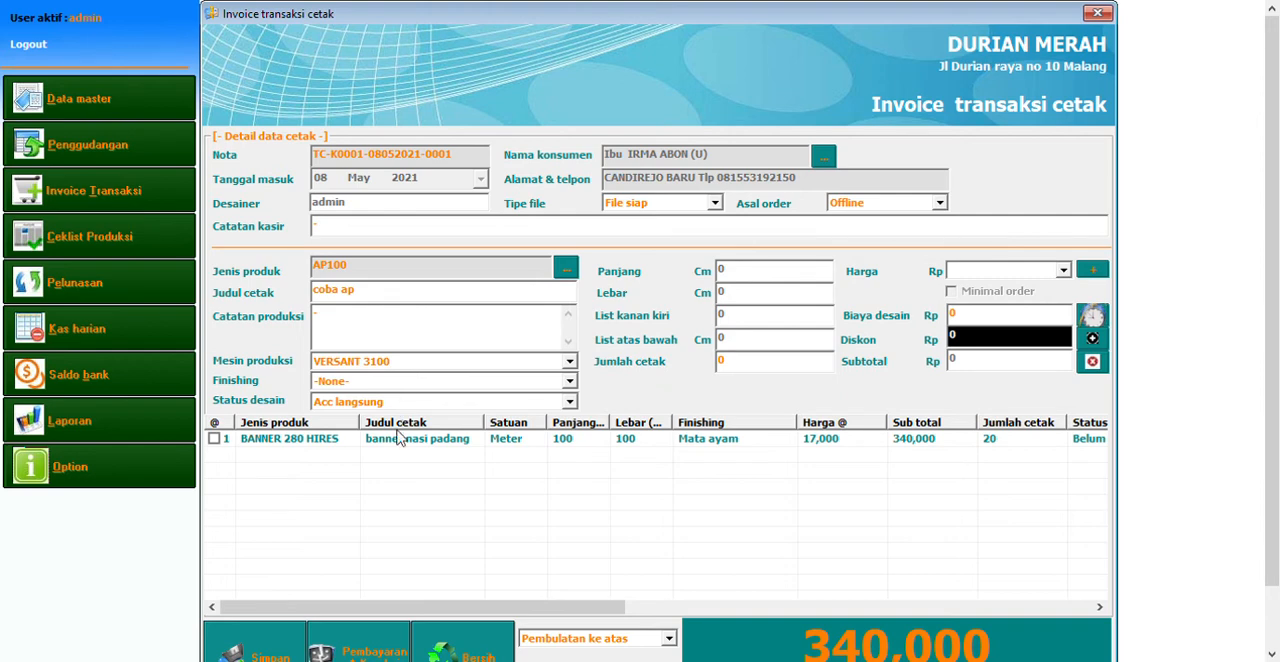
pyautogui.click(407, 405)
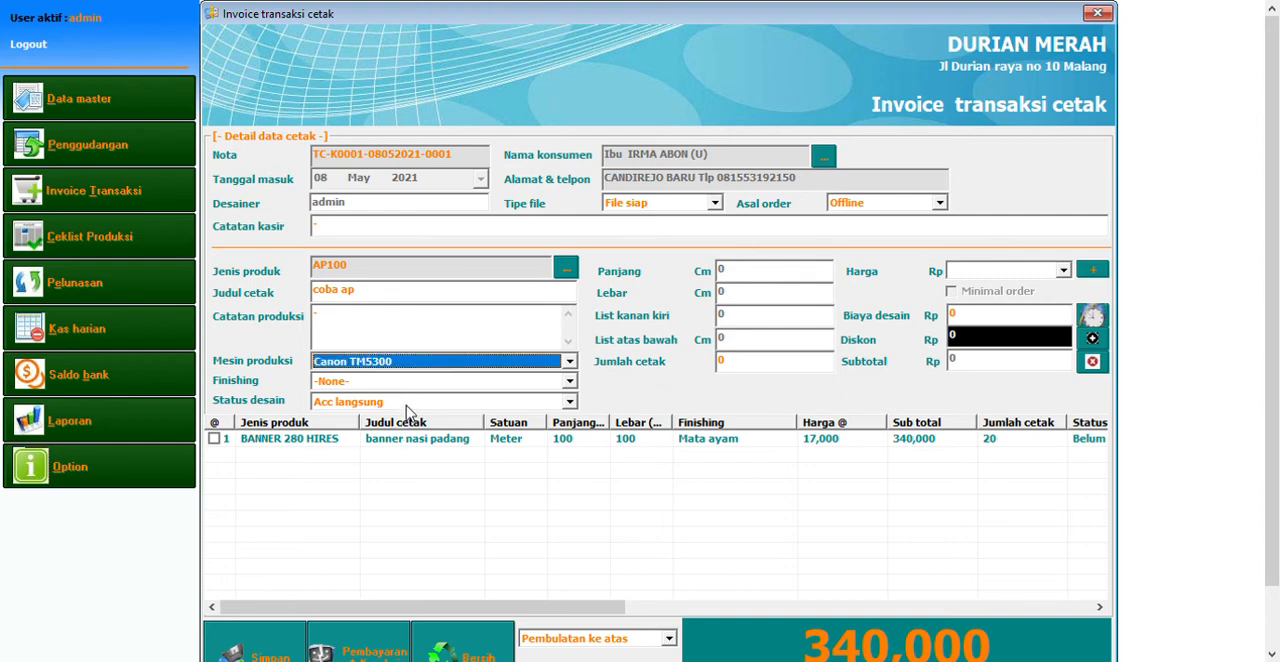
pyautogui.click(416, 384)
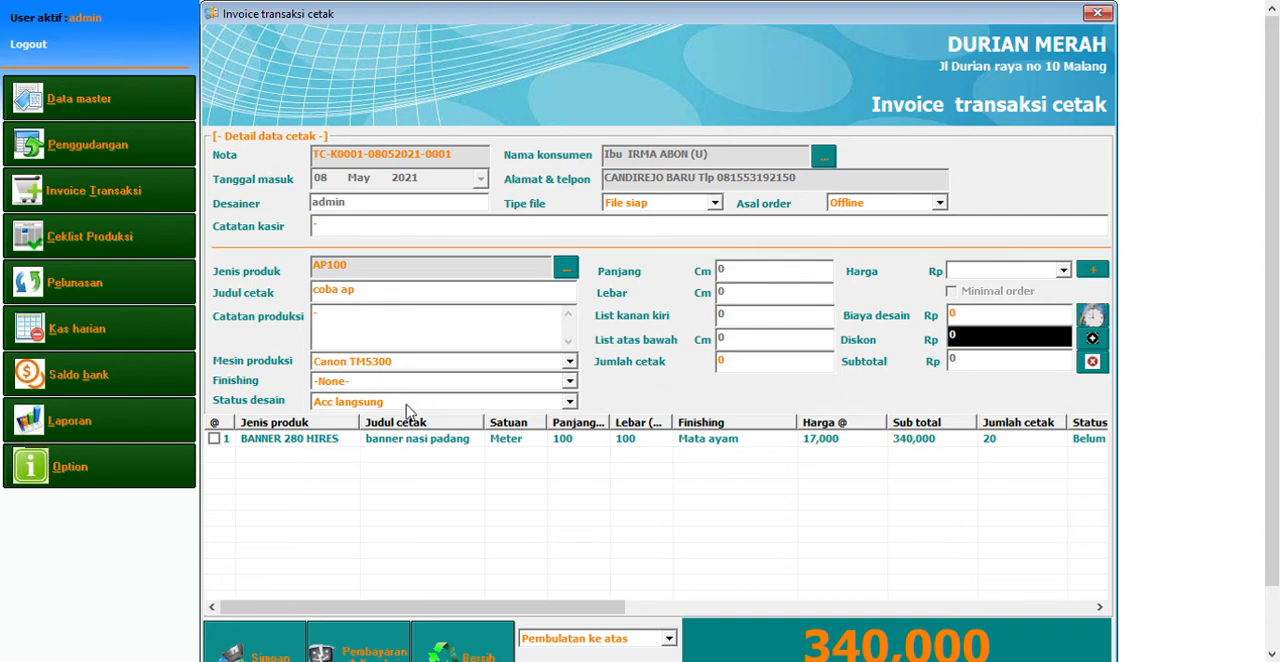
pyautogui.click(390, 438)
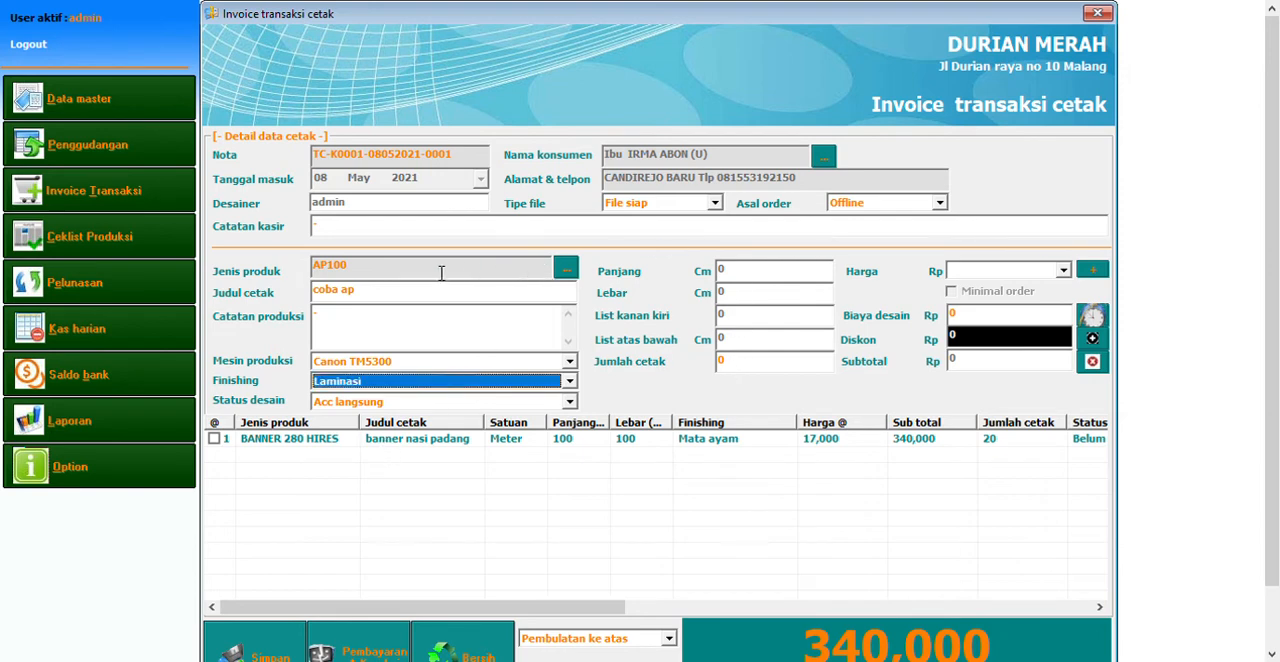
# Add the AP100 item with a print quantity of 10 and save the invoice
pyautogui.click(744, 371)
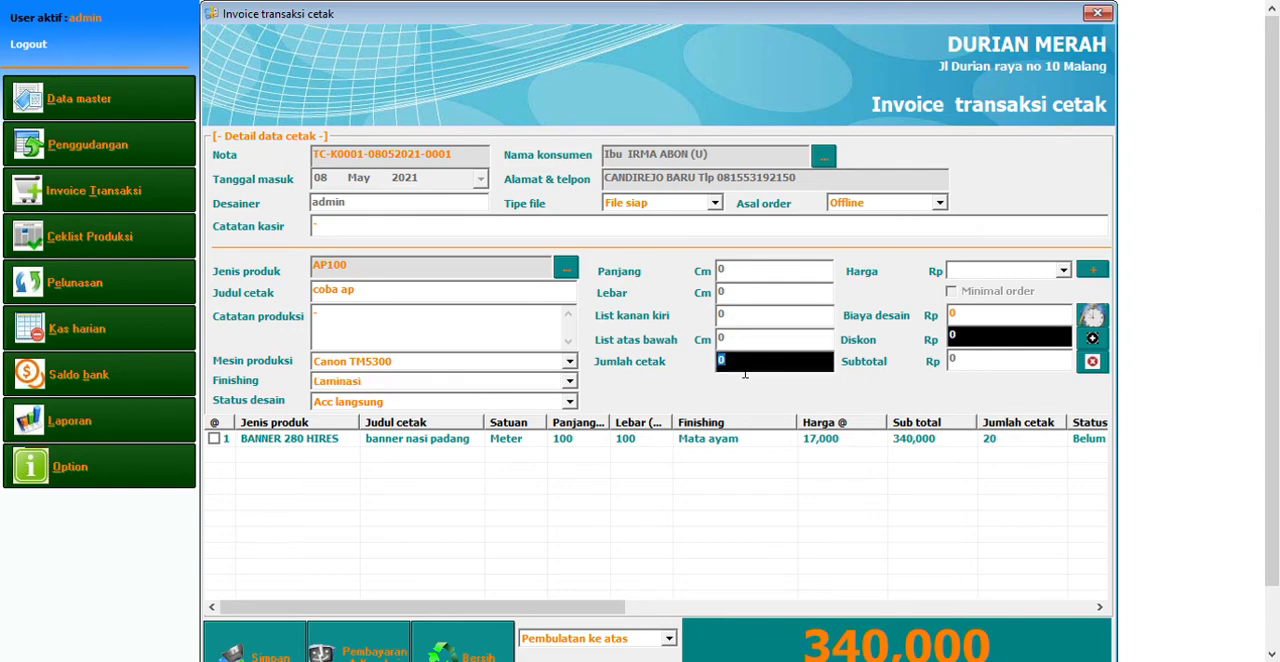
pyautogui.write('10')
pyautogui.press('Return')
pyautogui.press('Return')
pyautogui.press('Return')
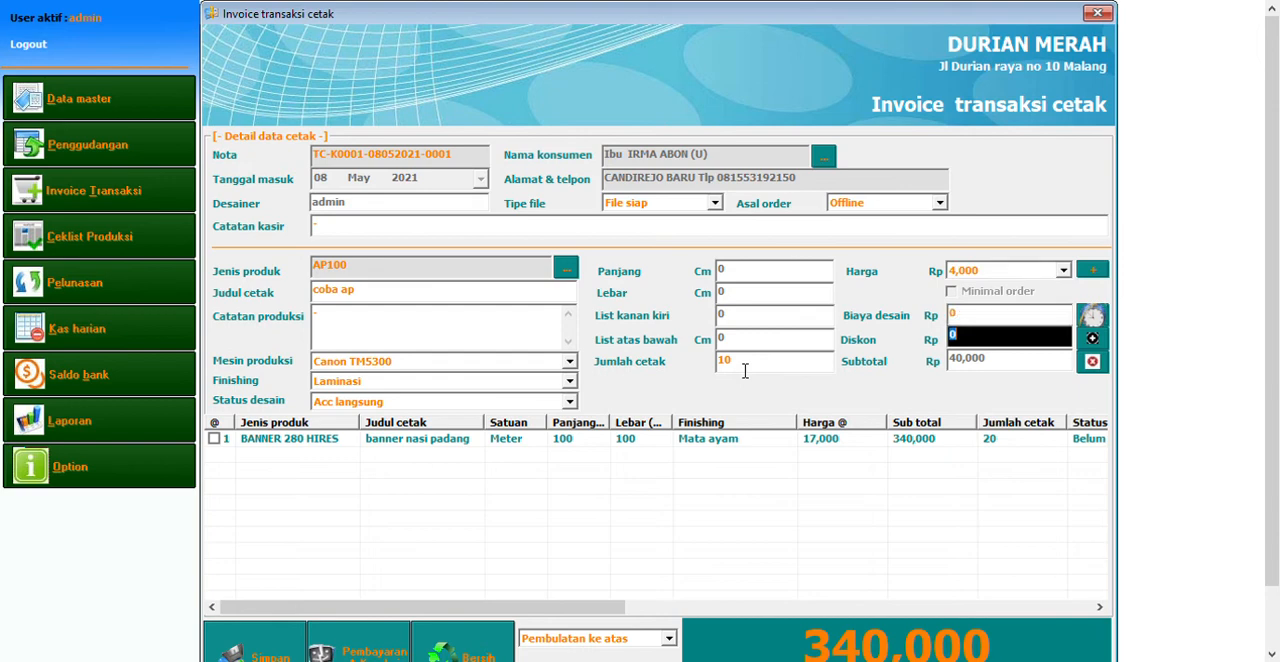
pyautogui.press('Return')
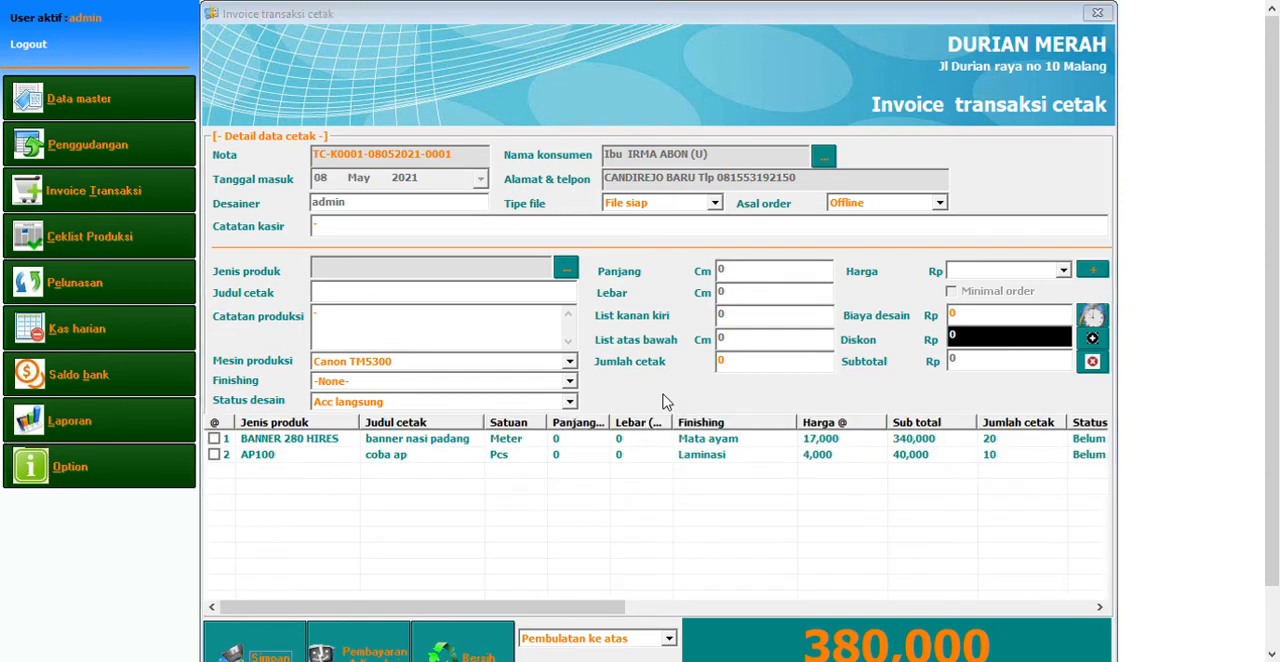
pyautogui.click(720, 387)
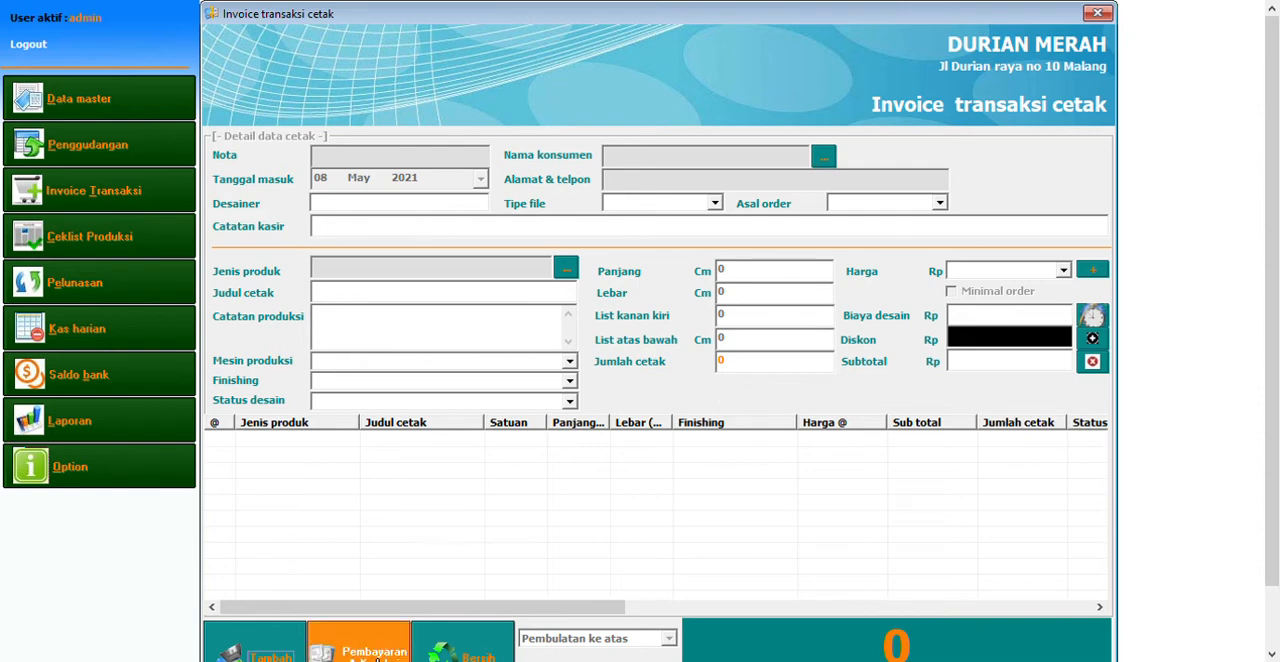
# Open the payment form for the saved unpaid invoice and enter 400,000 as the amount paid
pyautogui.click(377, 658)
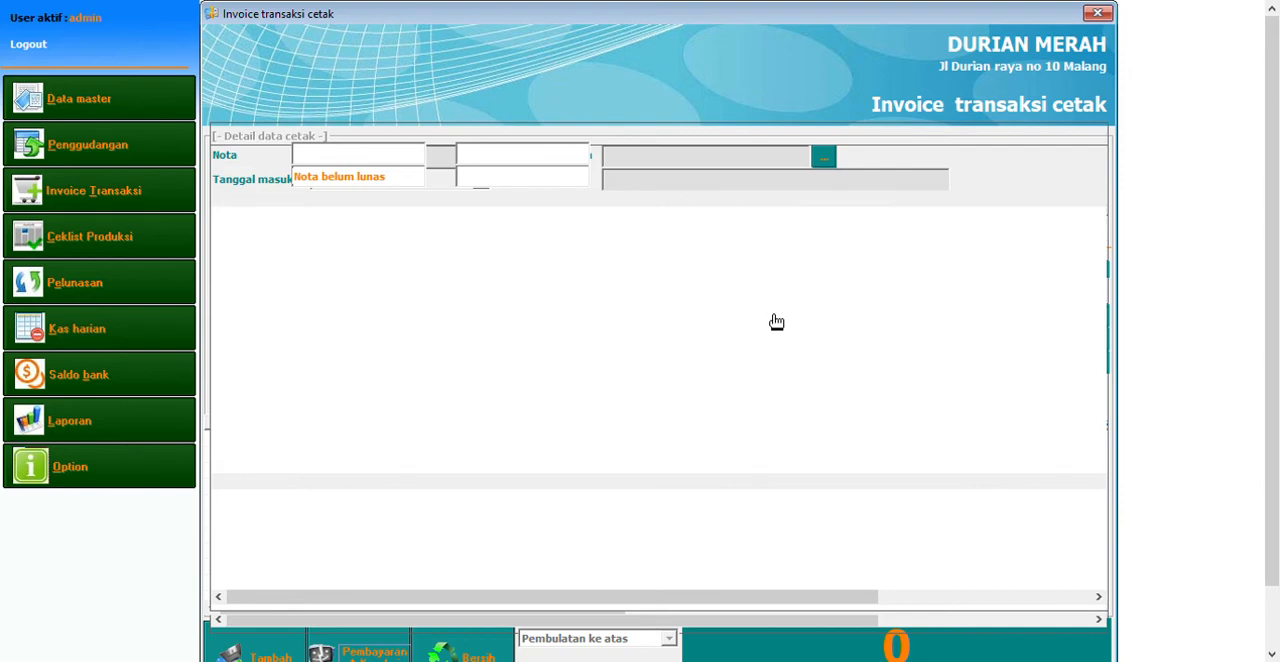
pyautogui.click(560, 225)
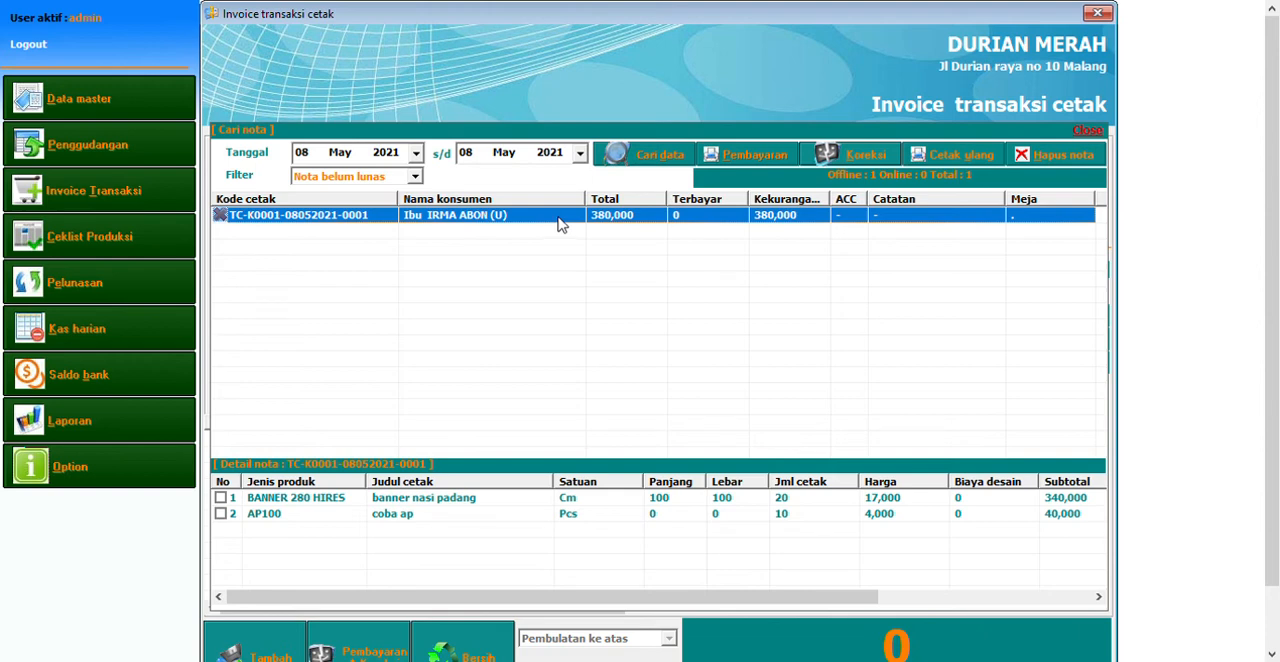
pyautogui.doubleClick(560, 225)
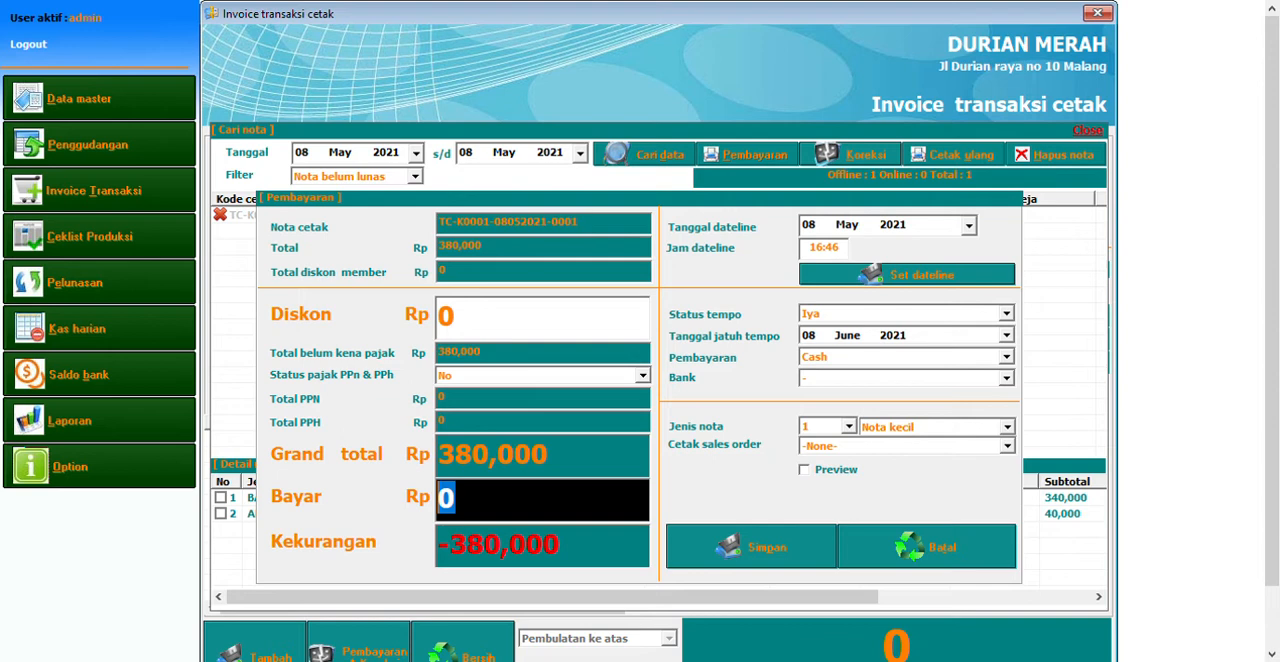
pyautogui.write('4000000')
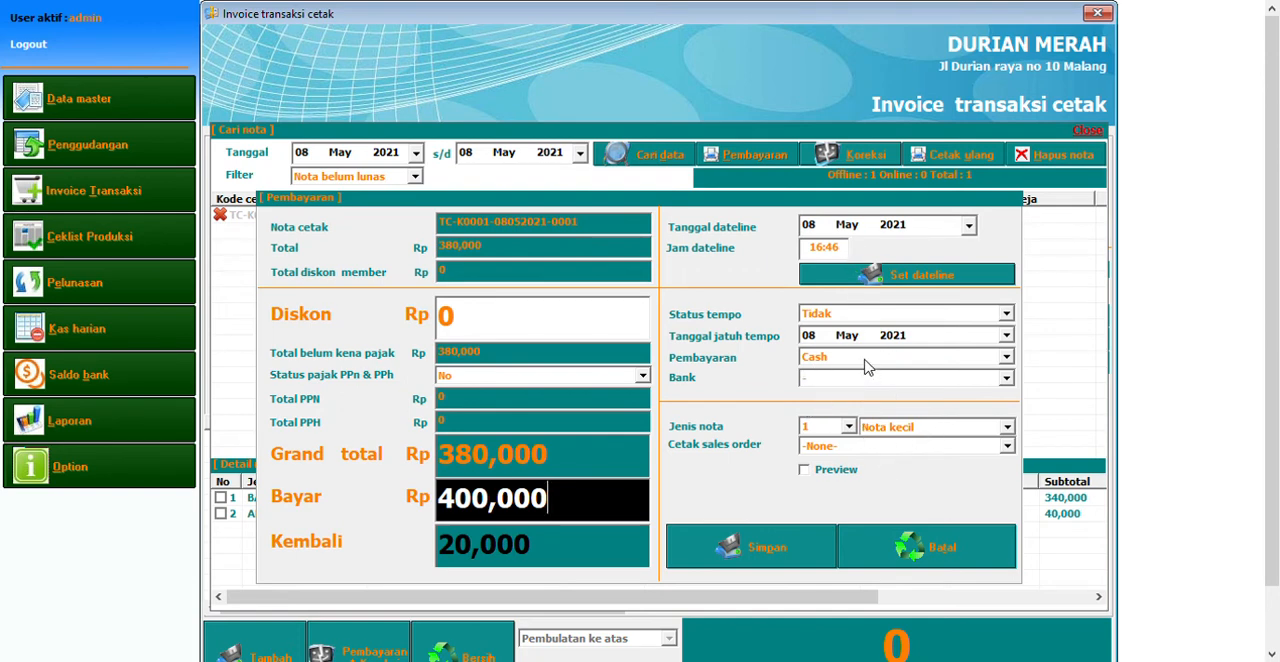
# Try out the payment method options and return the method to Cash
pyautogui.click(865, 359)
pyautogui.click(865, 374)
pyautogui.click(864, 361)
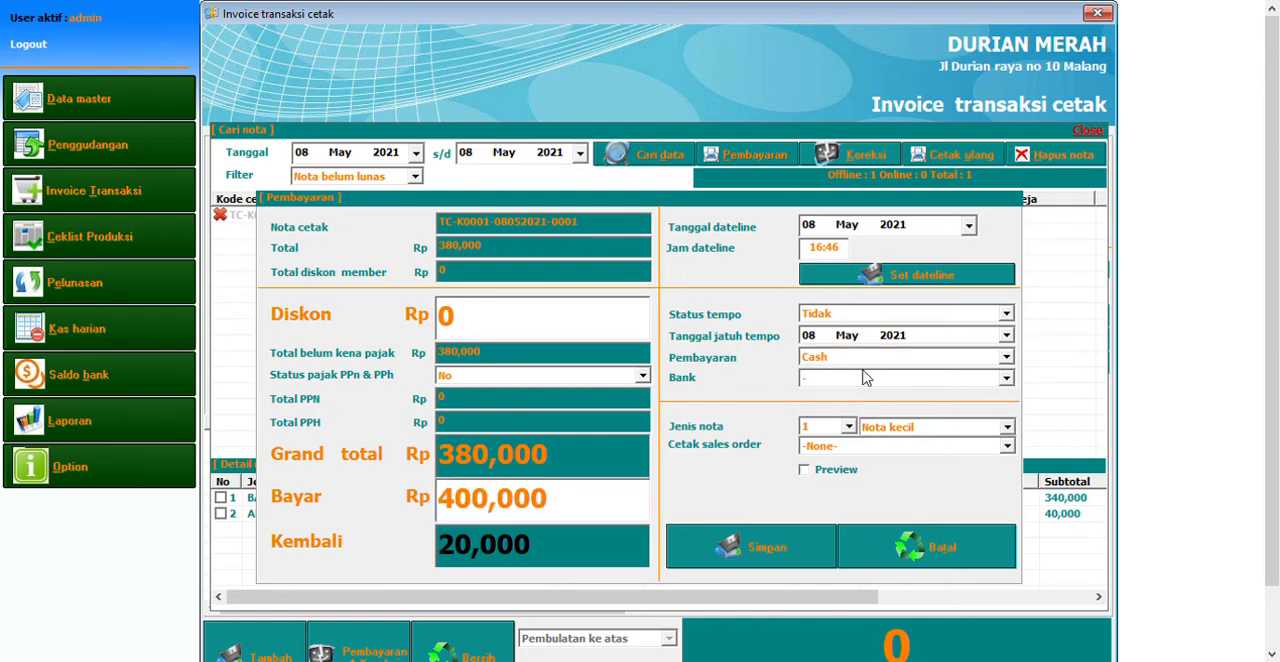
pyautogui.click(864, 402)
pyautogui.click(855, 376)
pyautogui.click(855, 360)
pyautogui.click(849, 374)
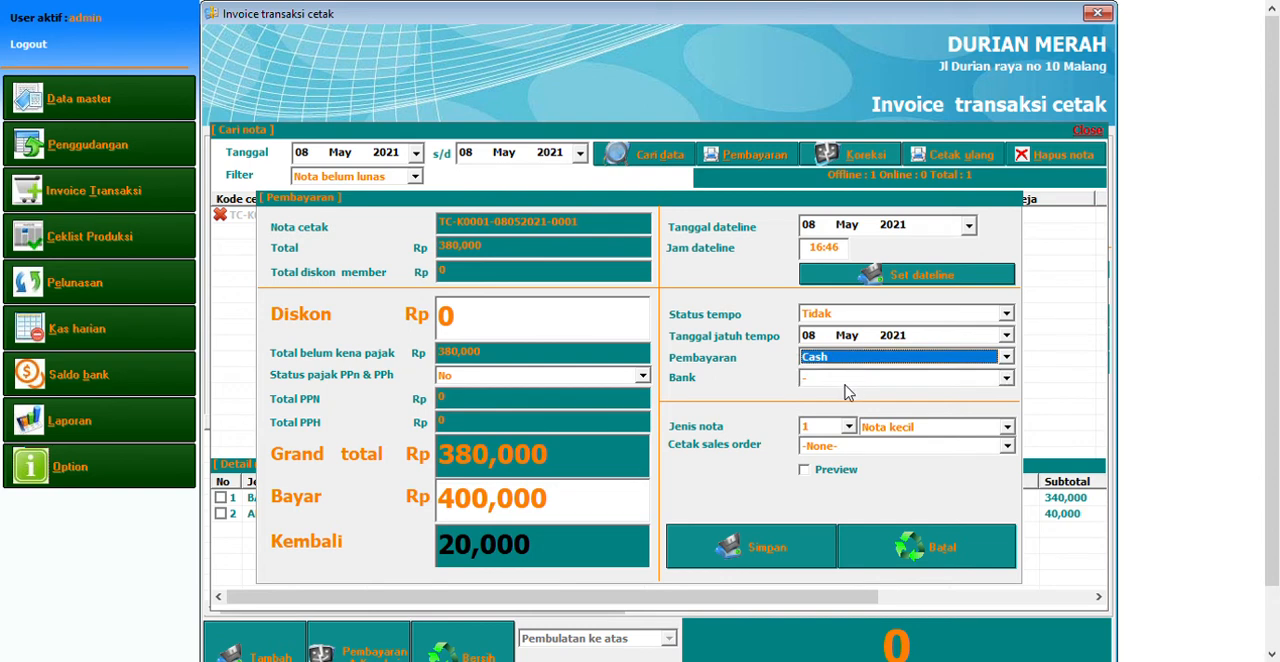
# Select Sales order besar for the sales order print, submit the payment for saving and close the payment form
pyautogui.click(890, 429)
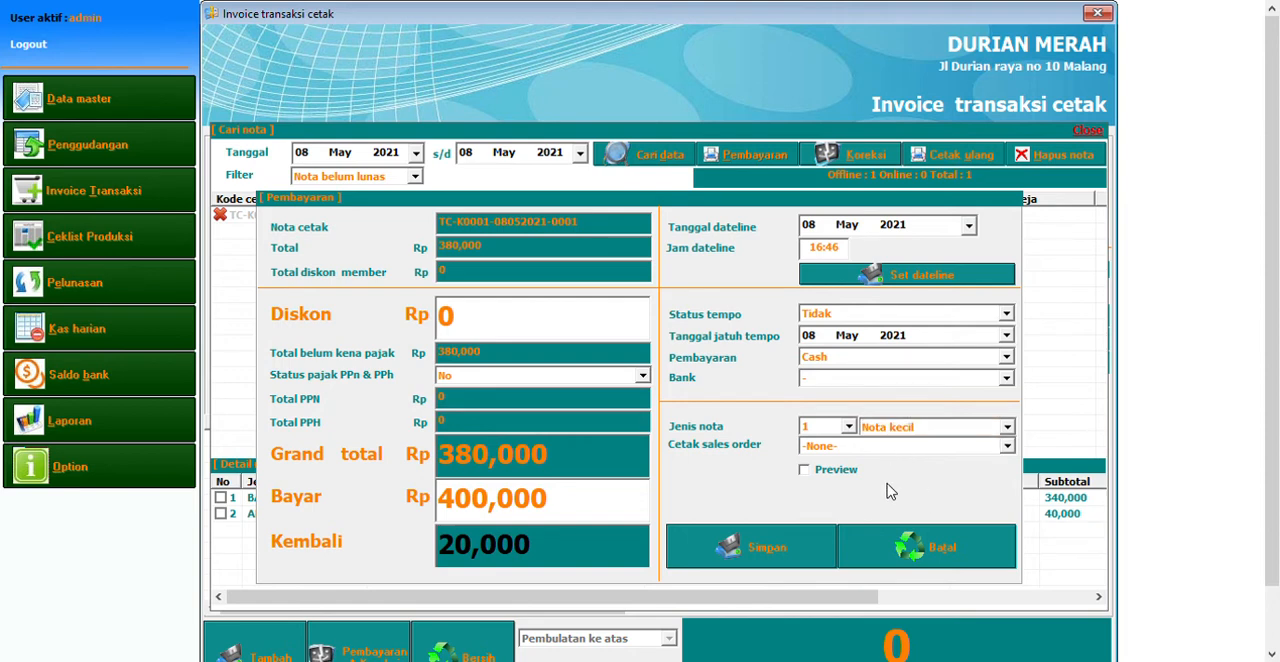
pyautogui.click(888, 485)
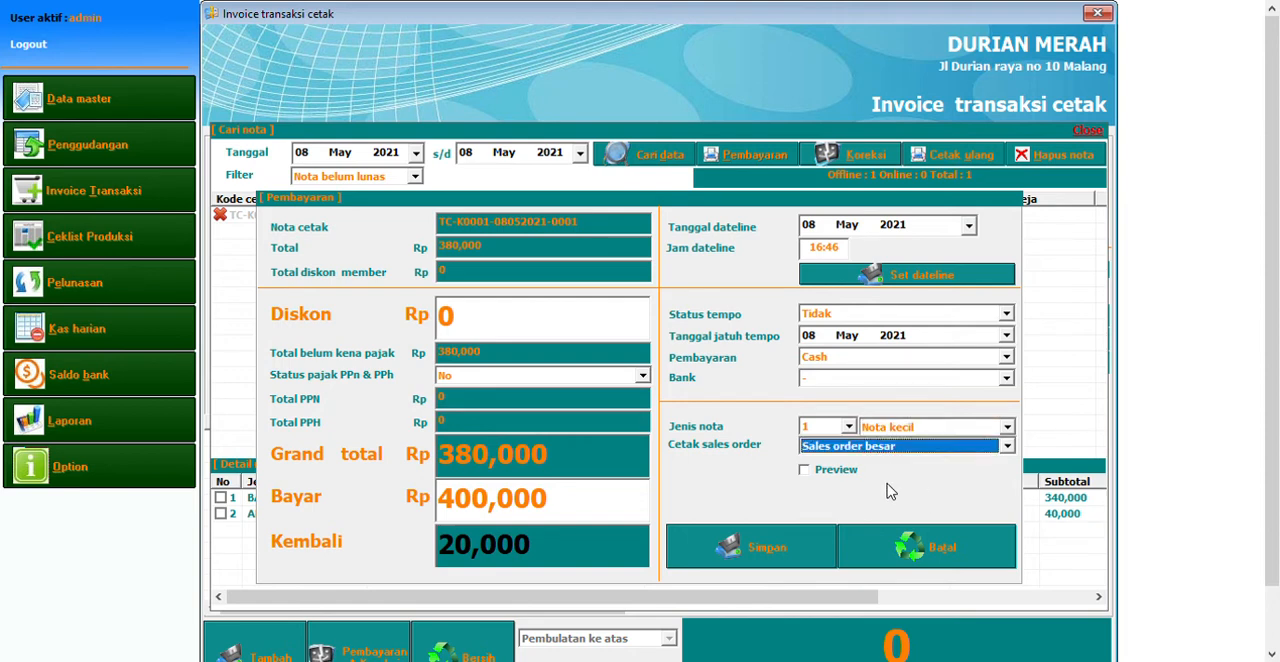
pyautogui.click(789, 557)
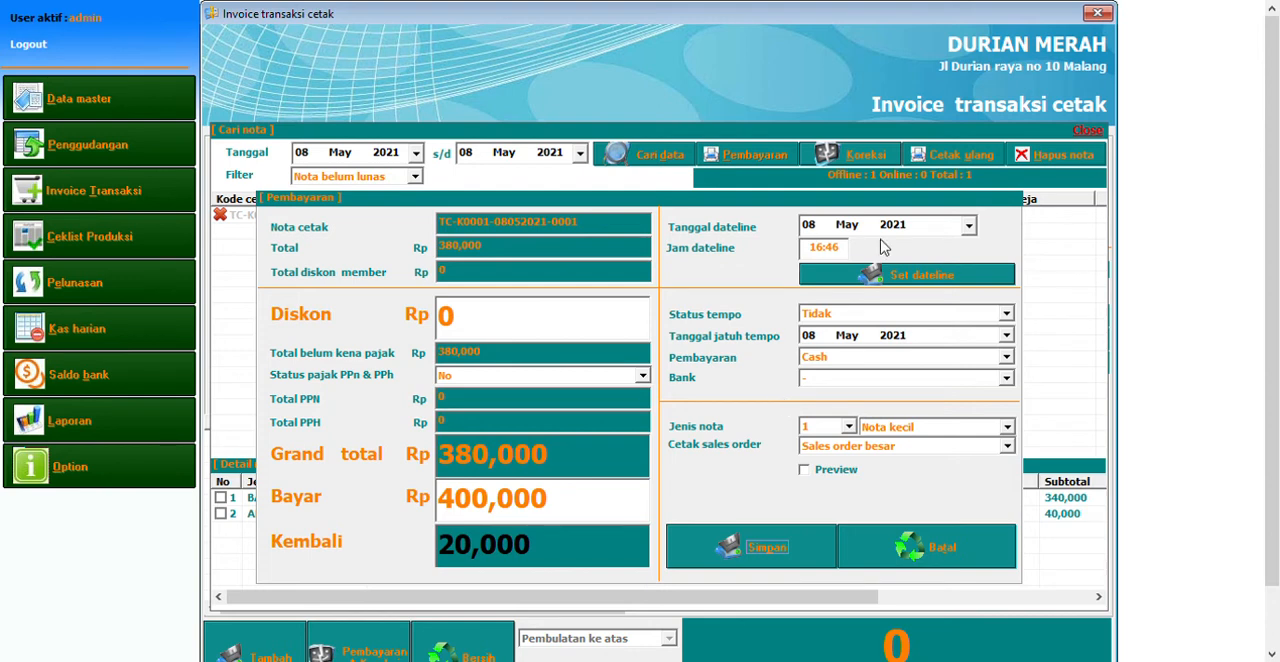
pyautogui.click(938, 562)
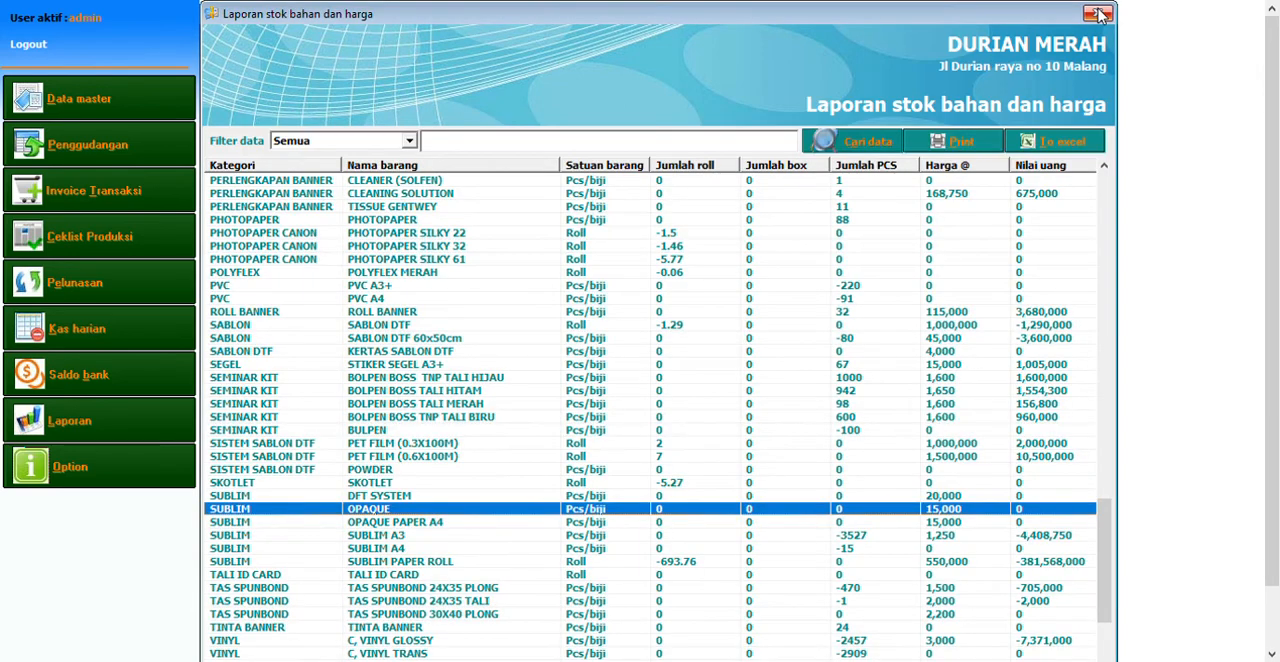
# Open the machine print production checklist and bring up the print process form of the outdoor job "banner nasi padang"
pyautogui.click(180, 252)
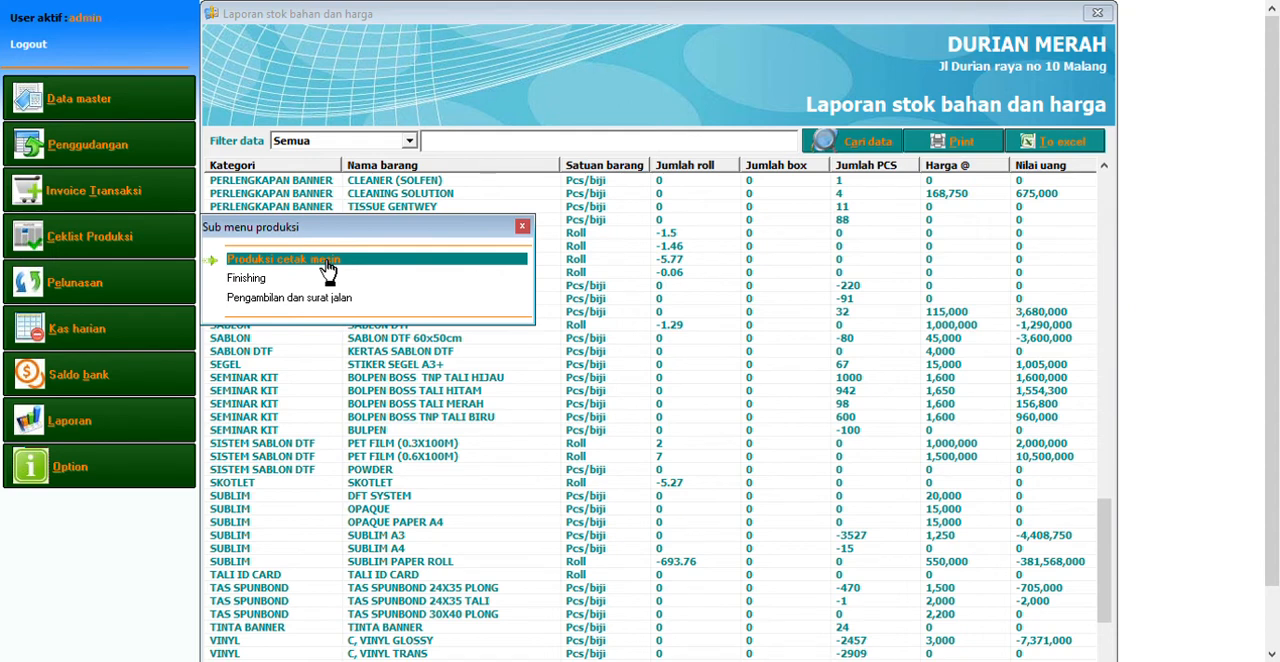
pyautogui.click(329, 268)
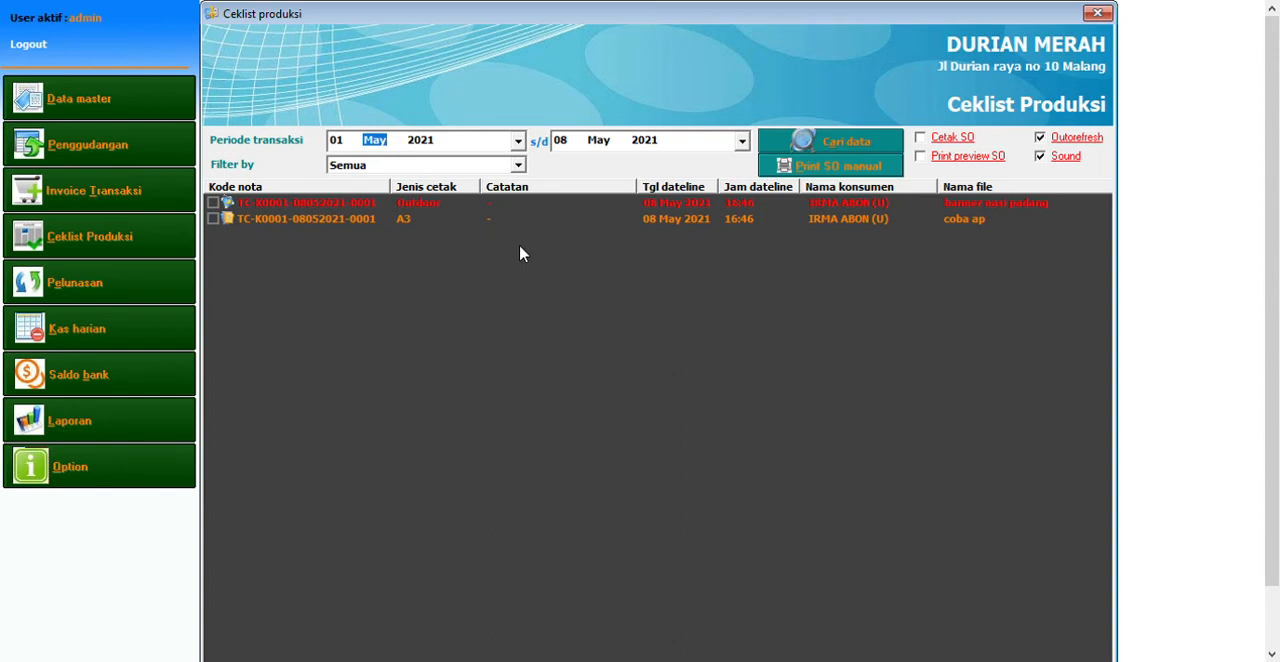
pyautogui.click(432, 210)
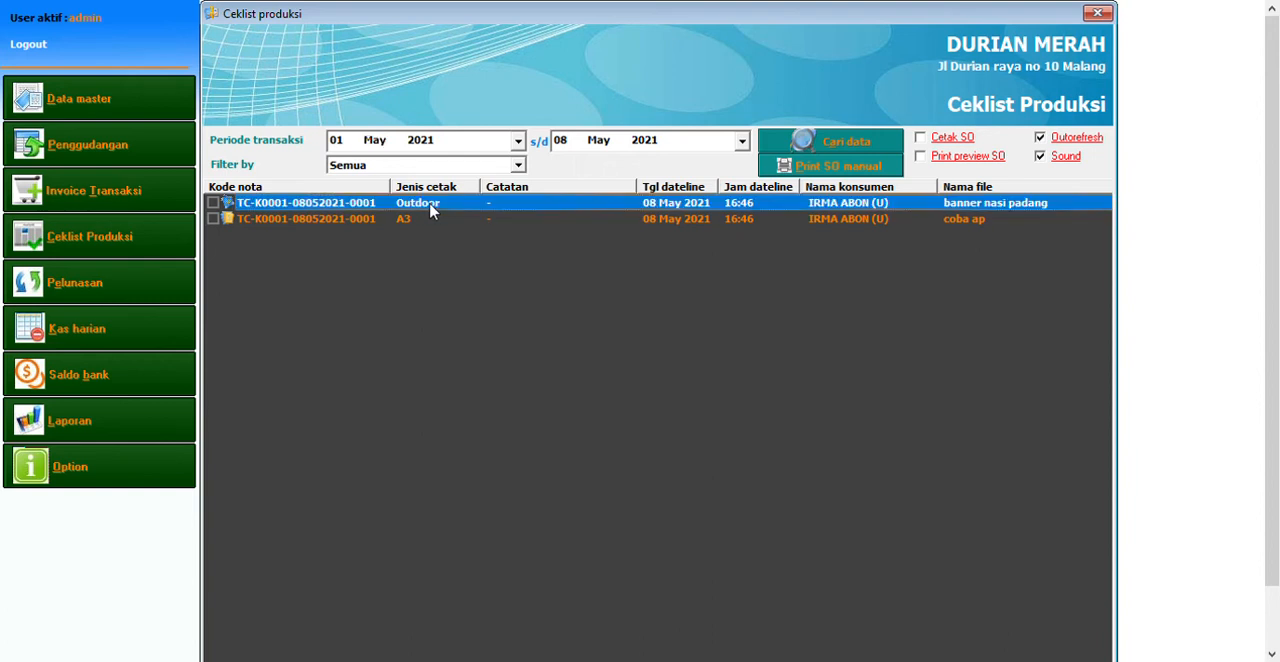
pyautogui.doubleClick(432, 210)
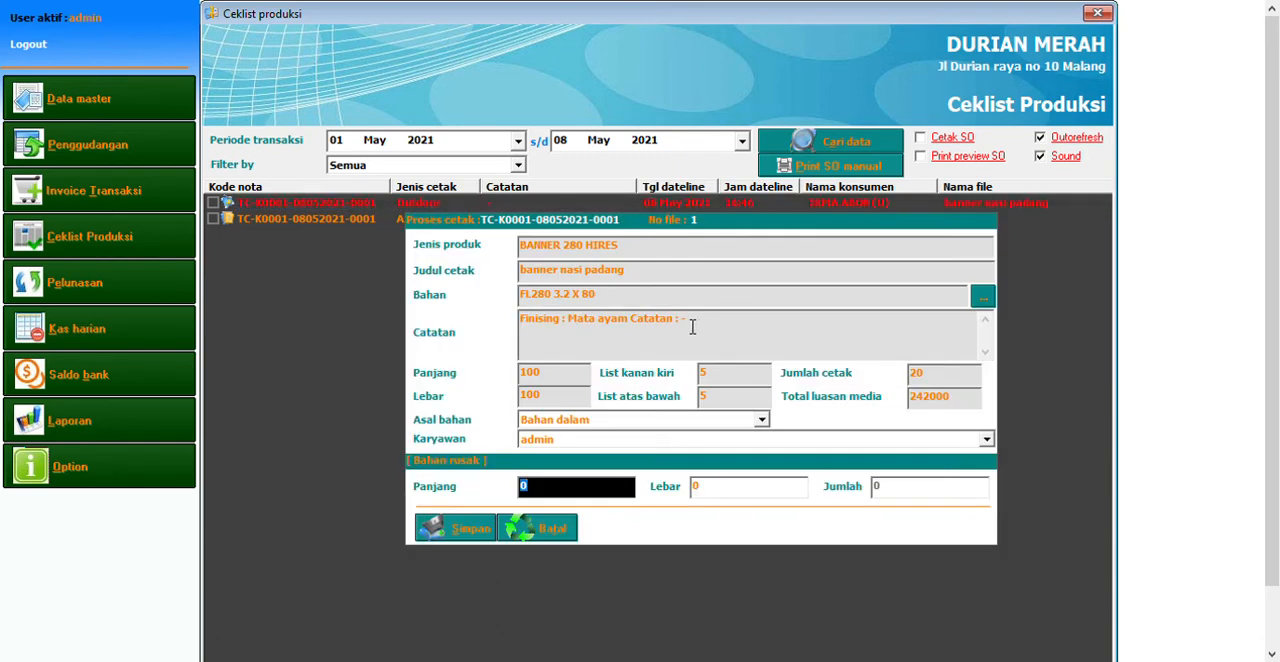
# Review the banner job's title, dimensions and damaged-material fields, and save its print process
pyautogui.click(668, 300)
pyautogui.click(638, 271)
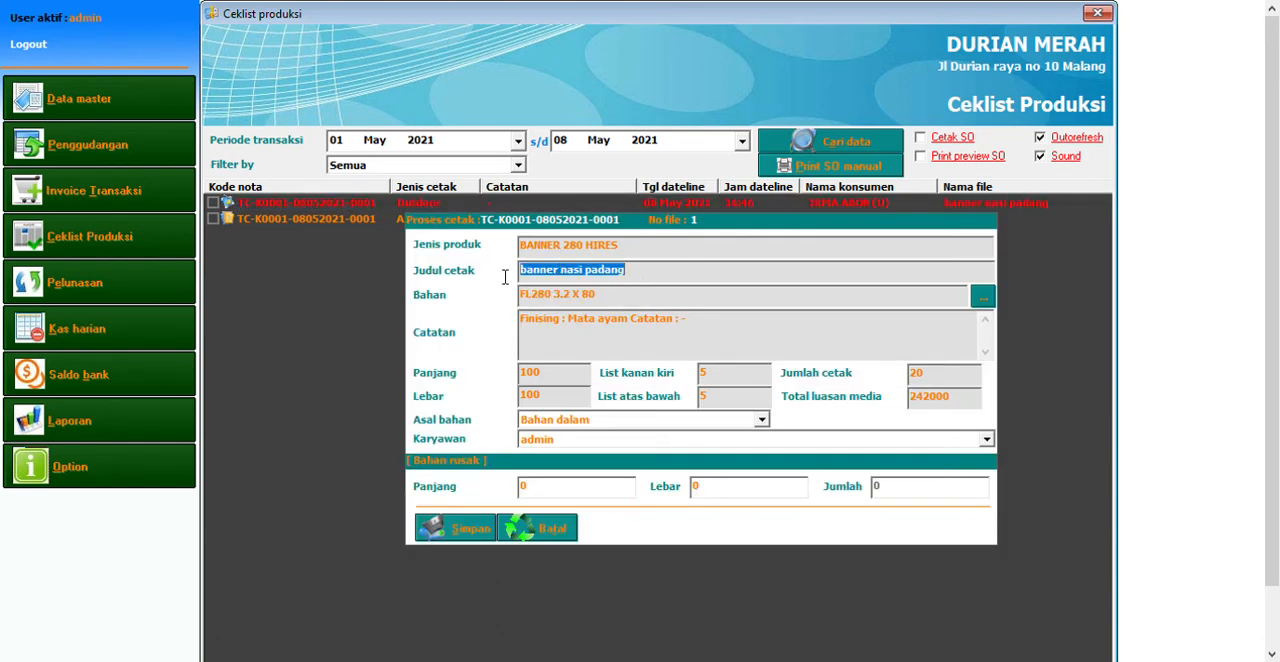
pyautogui.click(584, 375)
pyautogui.click(582, 403)
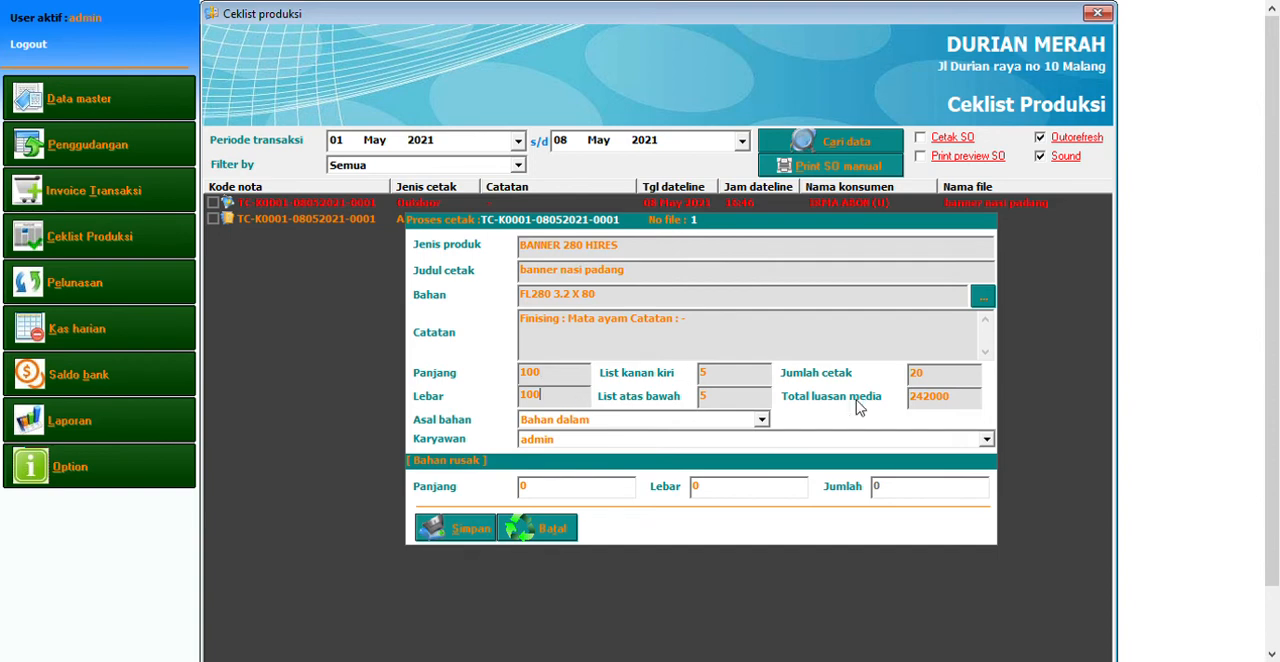
pyautogui.click(558, 497)
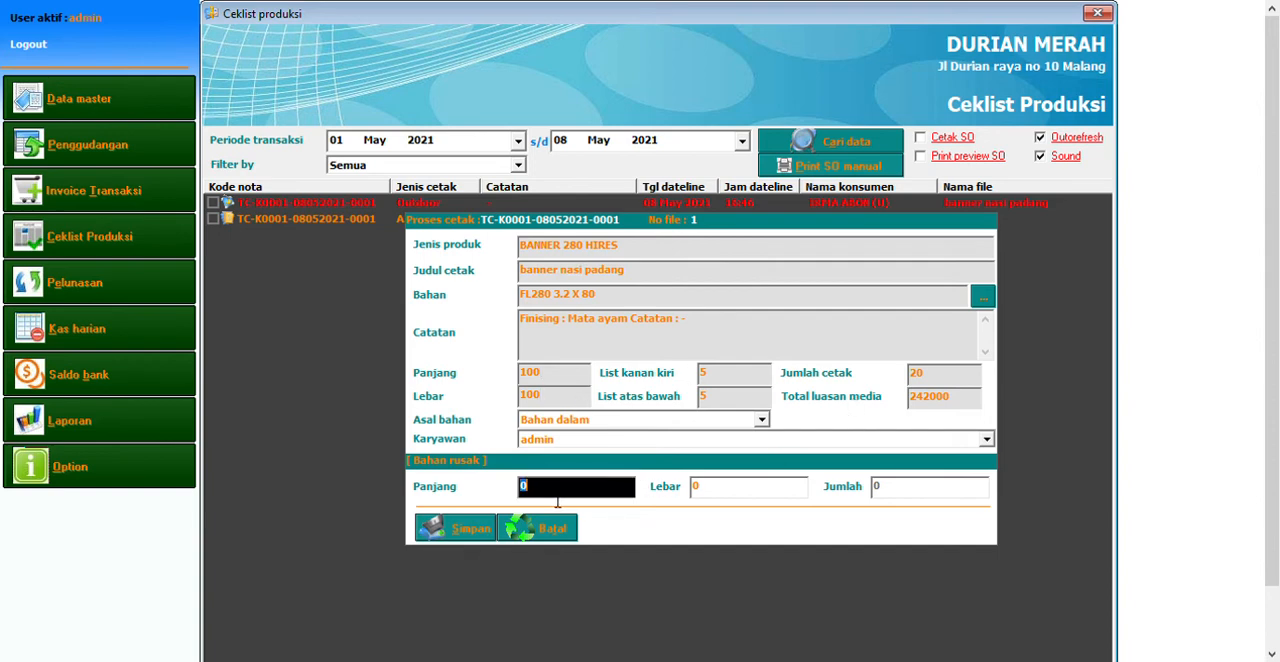
pyautogui.click(720, 497)
pyautogui.click(625, 497)
pyautogui.click(741, 497)
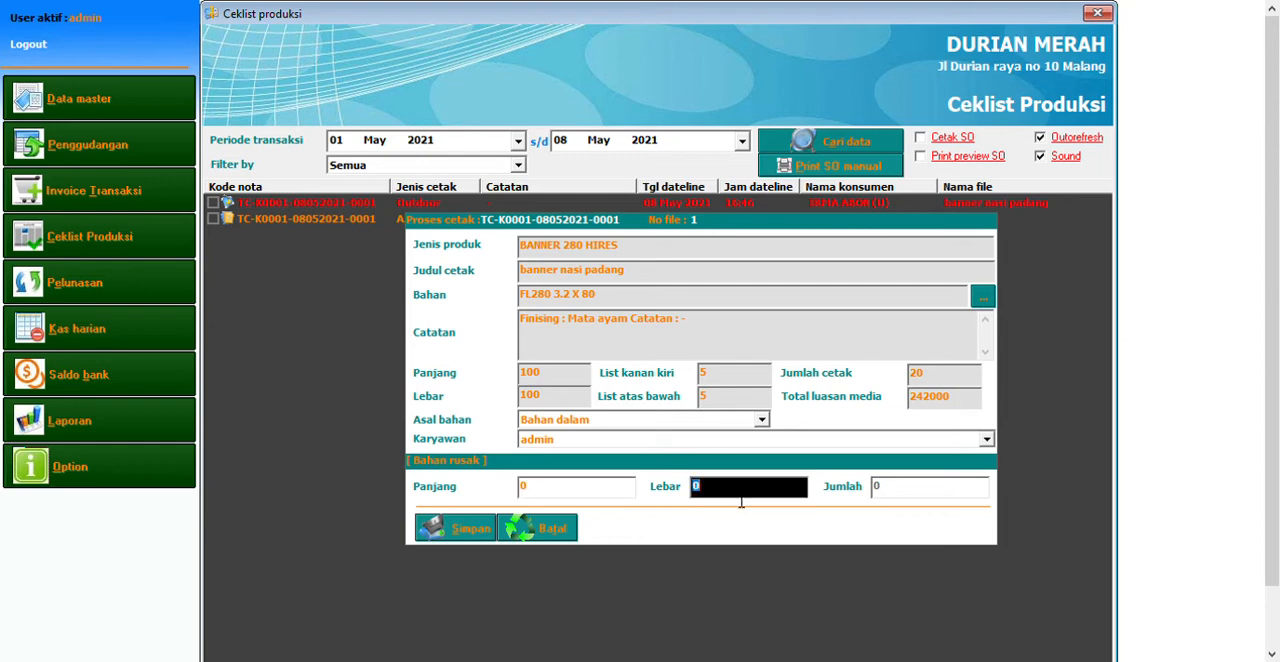
pyautogui.click(458, 535)
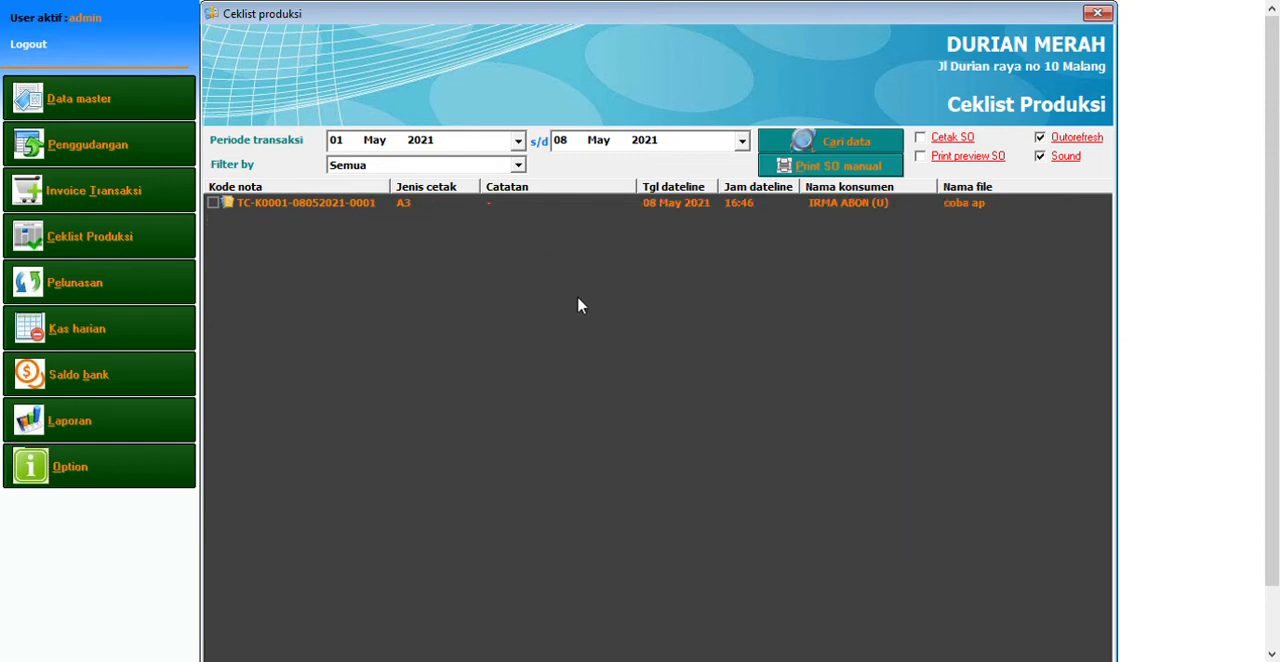
# Open the print process form of the A3 job "coba ap" and review its title, material and print quantity
pyautogui.click(428, 212)
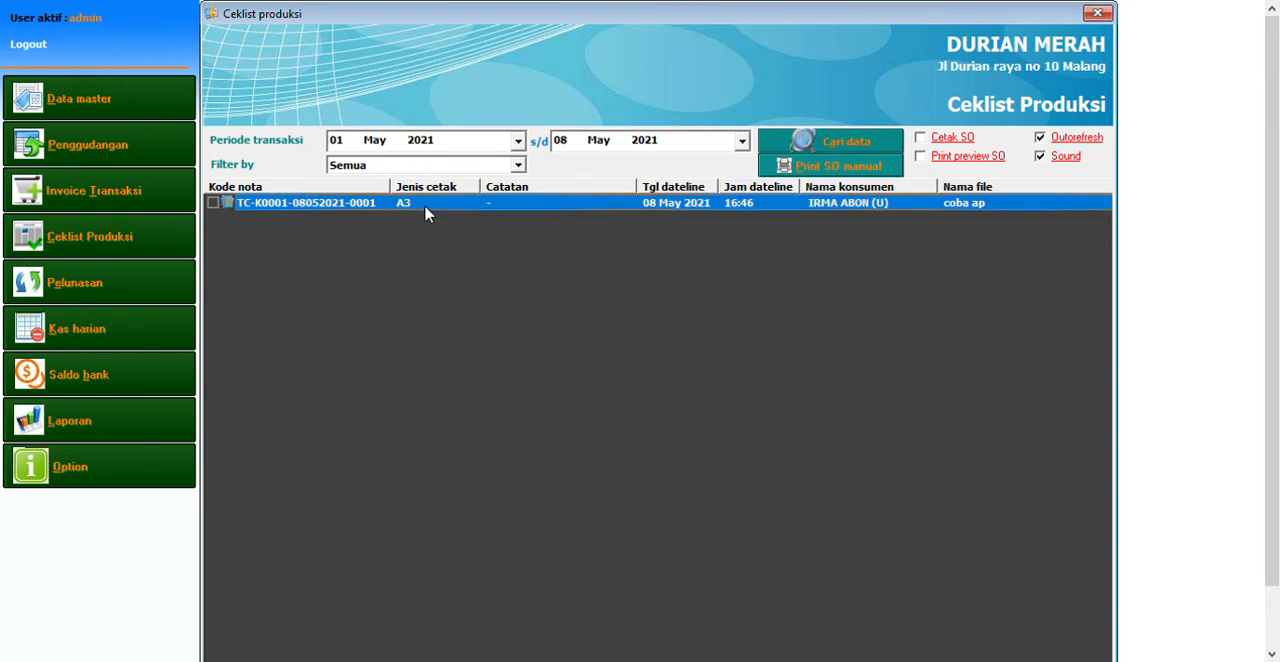
pyautogui.doubleClick(425, 207)
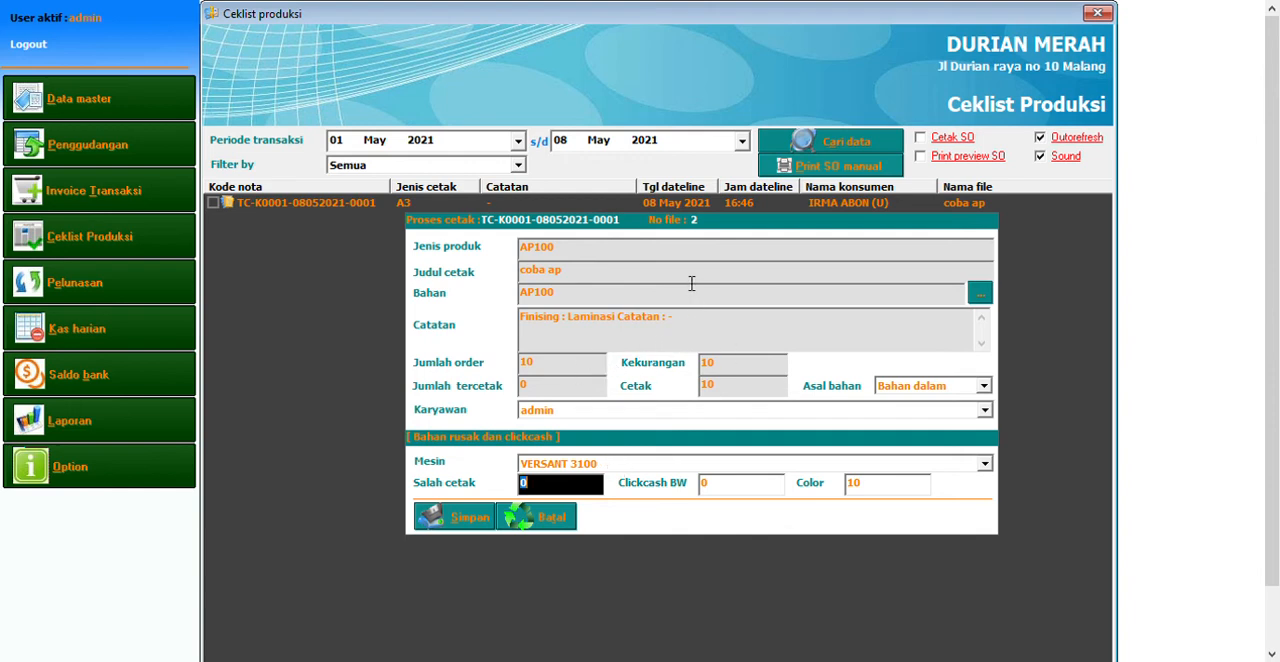
pyautogui.click(660, 274)
pyautogui.press('Tab')
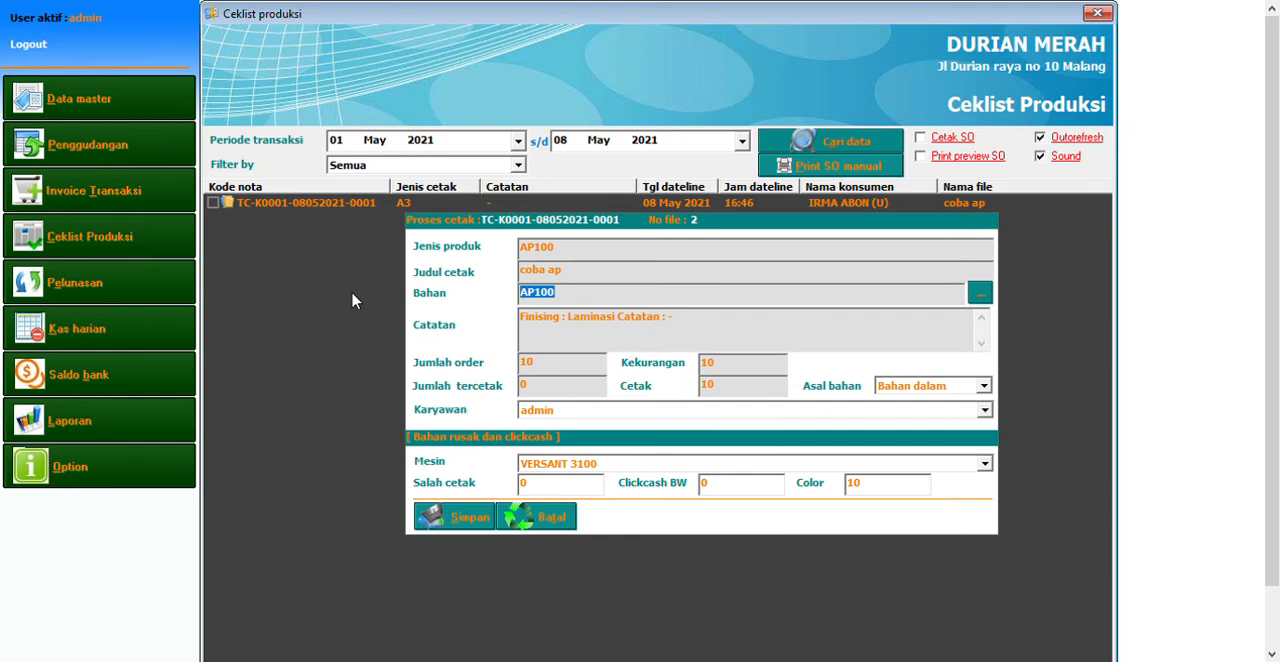
pyautogui.click(731, 389)
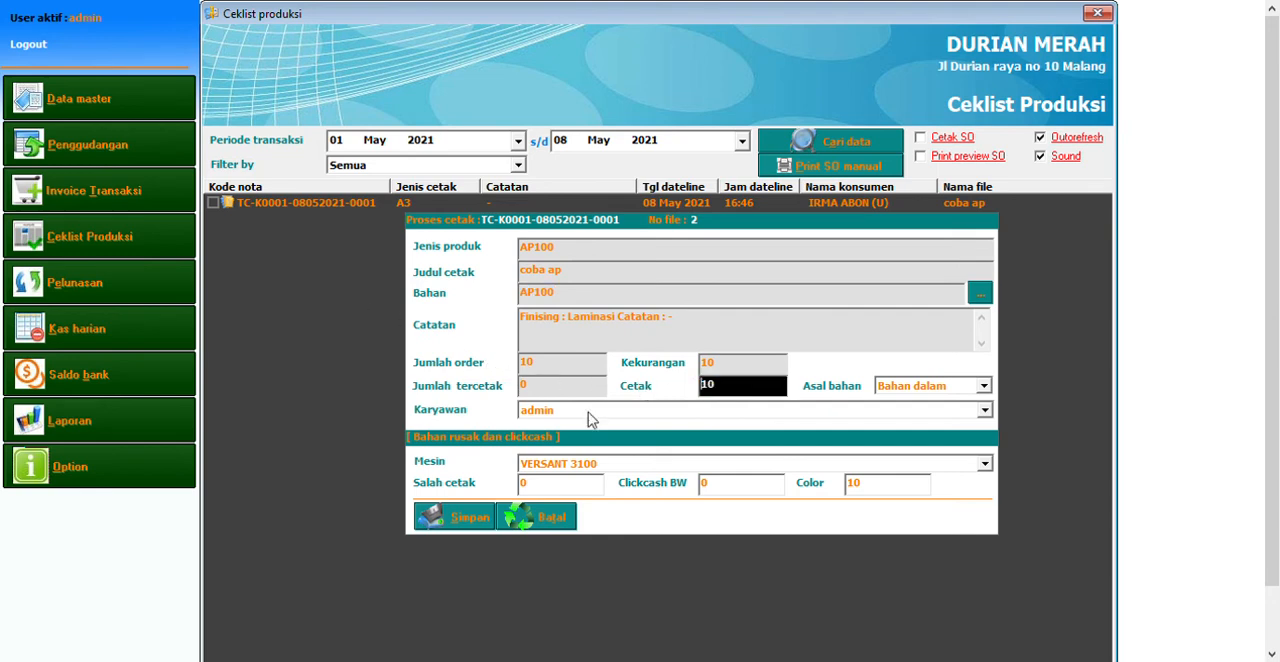
# Save the AP100 job's print process with HP Pagewide 477dw as the machine and 1 misprint
pyautogui.click(619, 492)
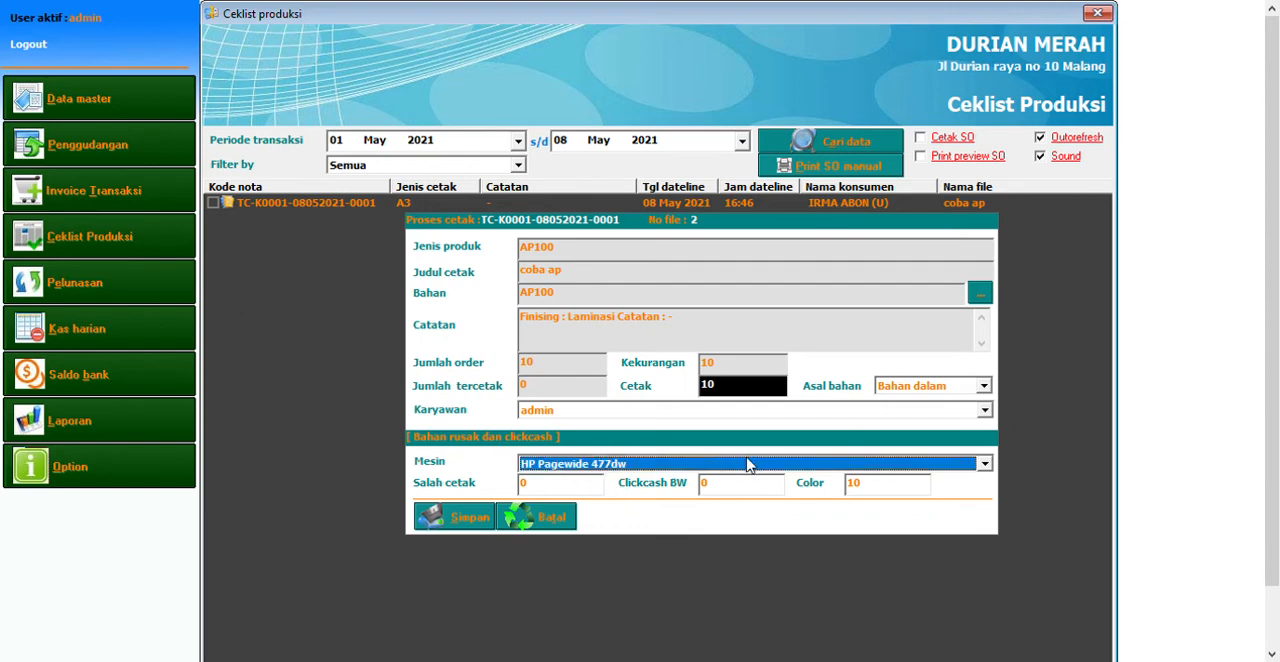
pyautogui.click(567, 494)
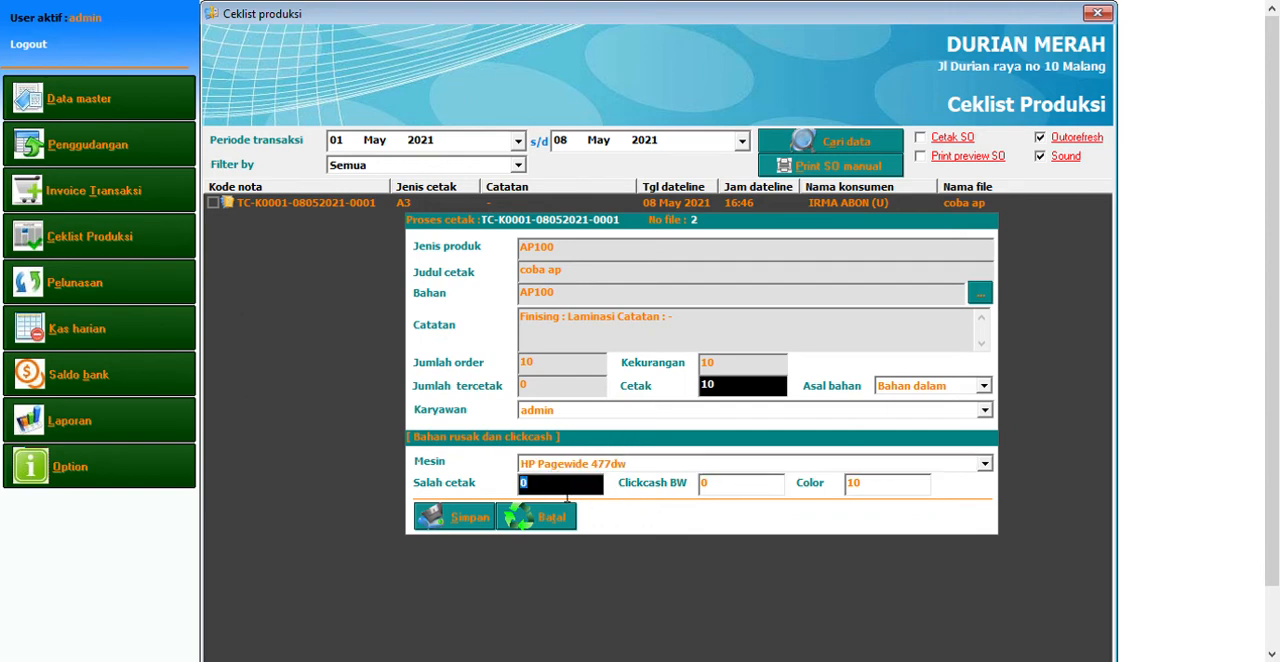
pyautogui.write('1')
pyautogui.click(882, 492)
pyautogui.click(720, 390)
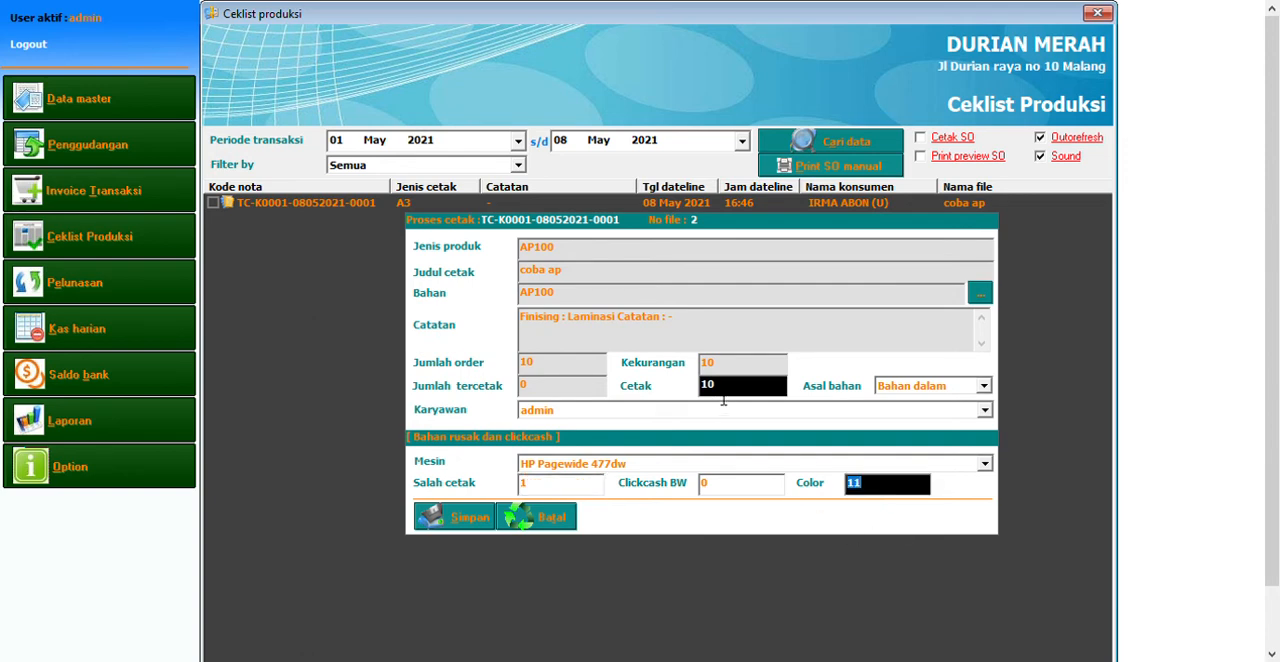
pyautogui.click(566, 494)
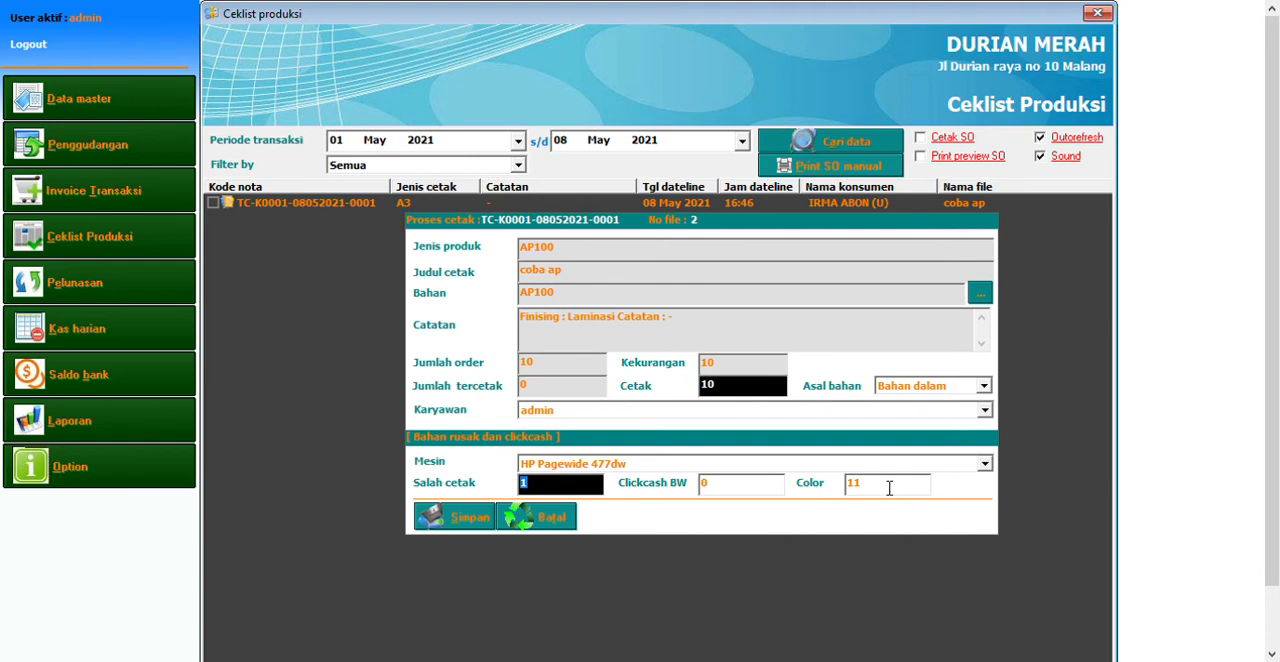
pyautogui.click(888, 490)
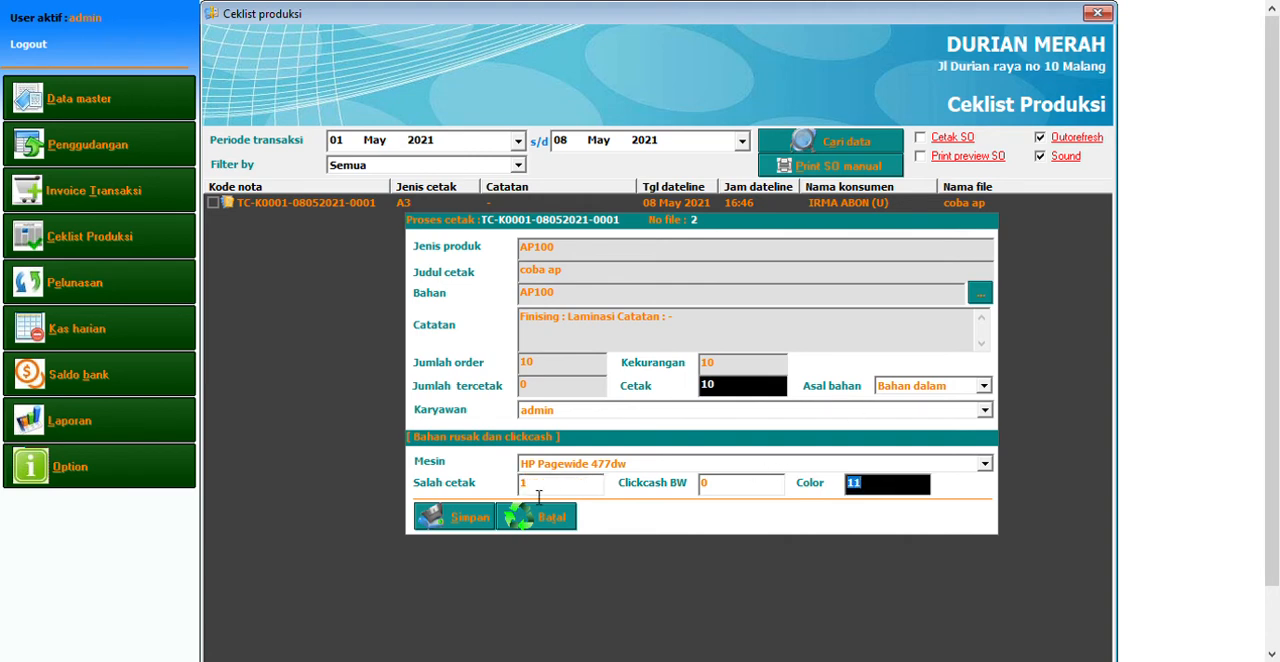
pyautogui.click(472, 522)
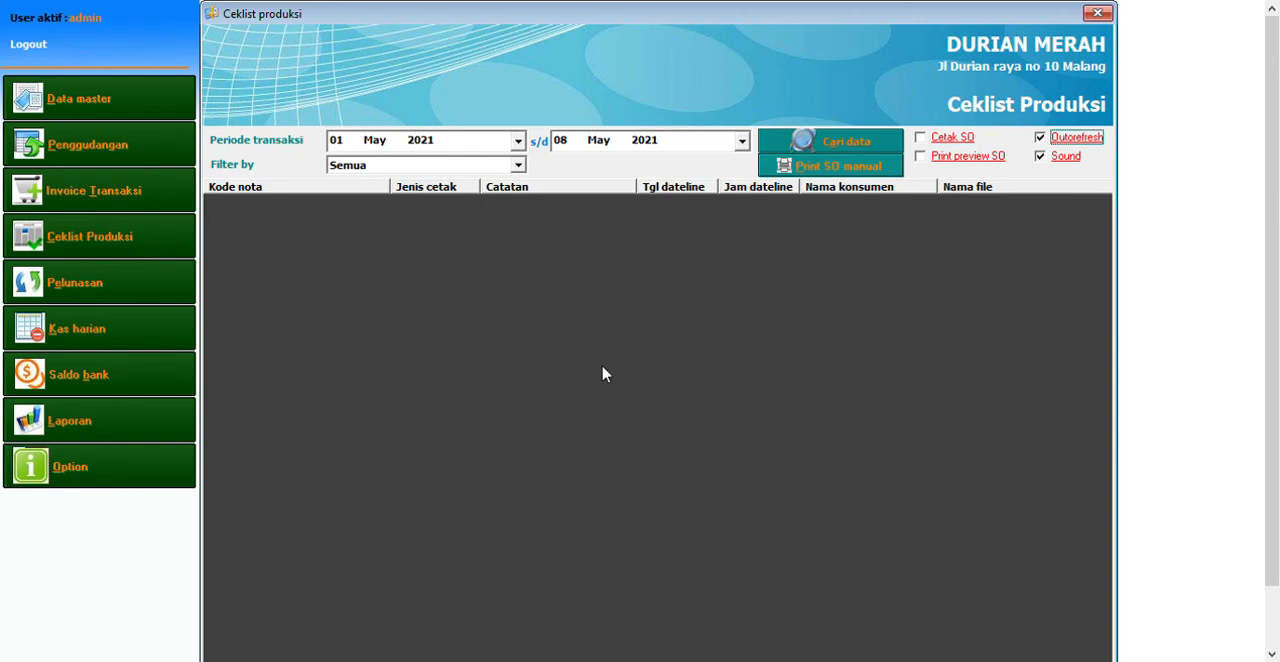
# Open the pickup and delivery note form, load the 08 May 2021 transactions and show the invoice's item details
pyautogui.click(143, 255)
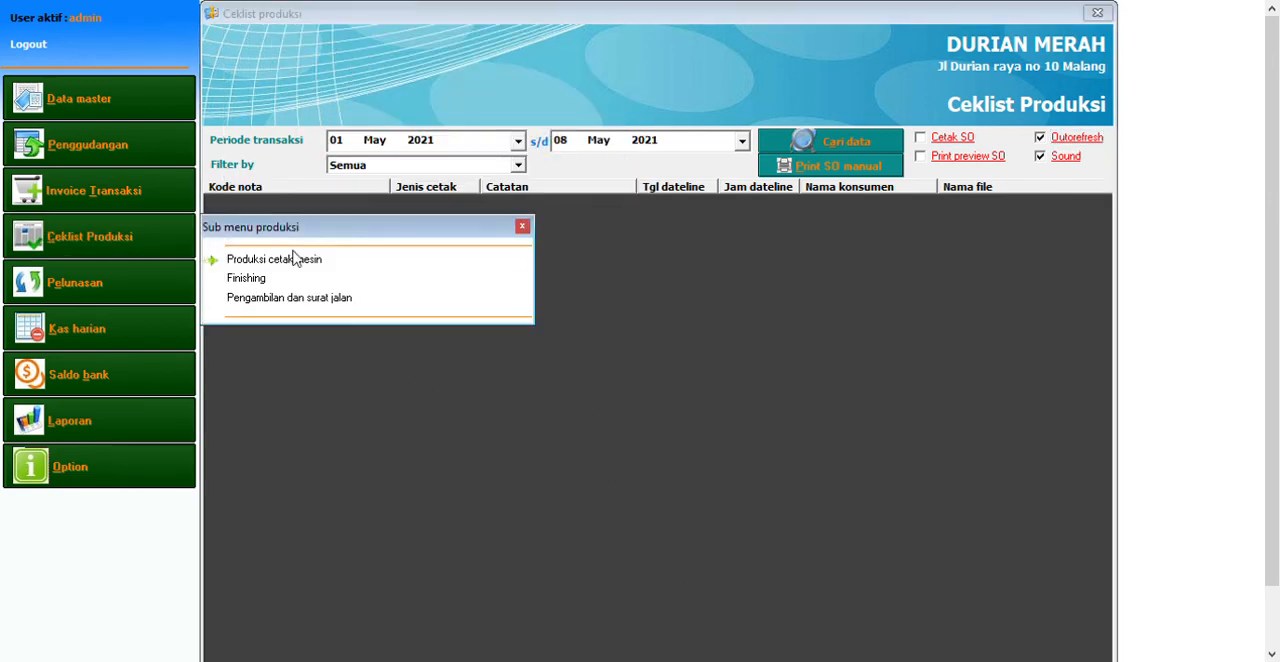
pyautogui.click(340, 300)
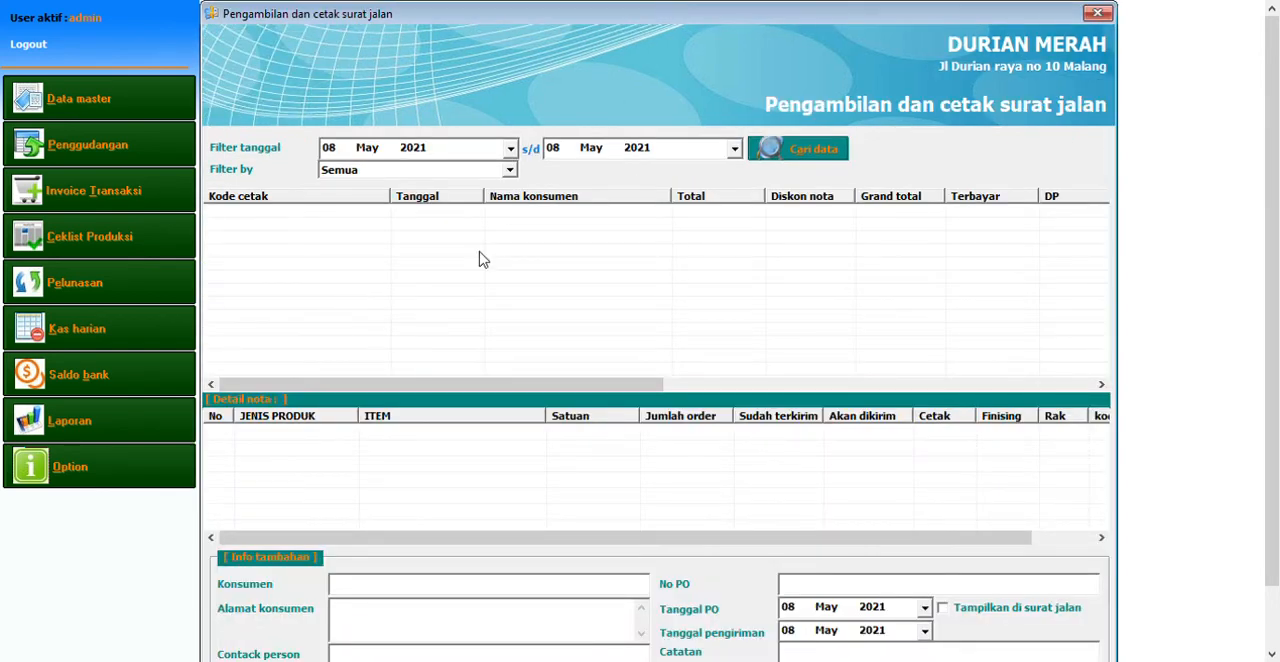
pyautogui.click(785, 146)
pyautogui.click(800, 149)
pyautogui.click(593, 215)
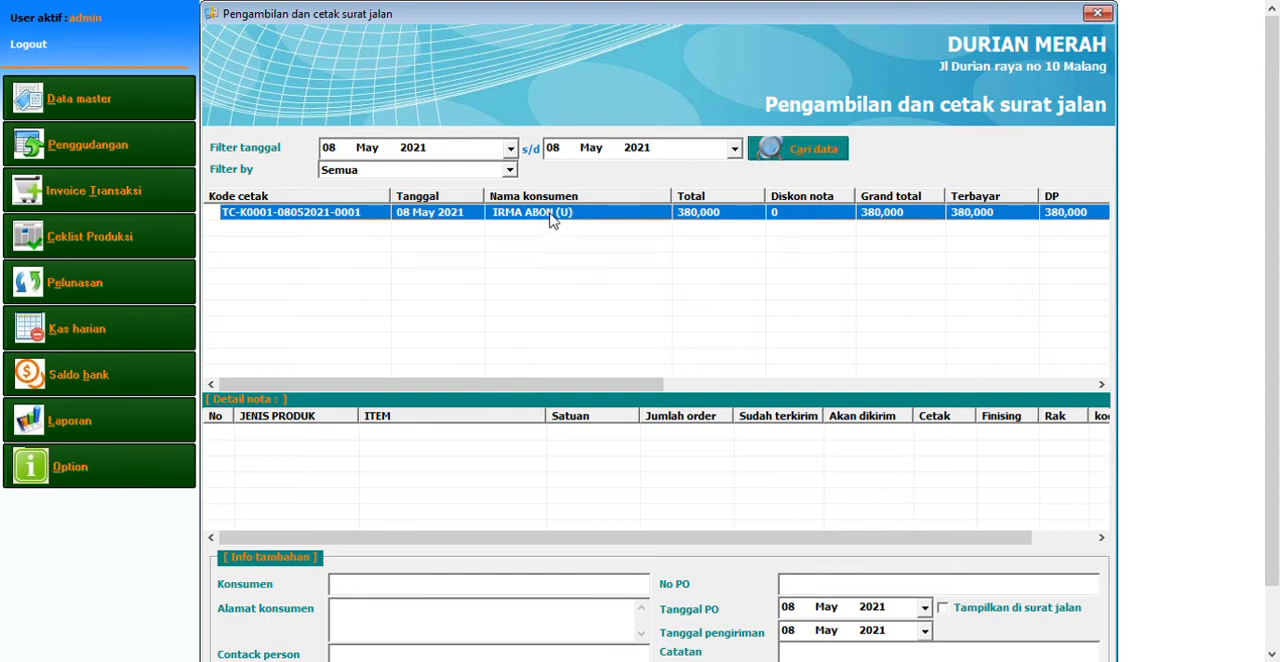
pyautogui.doubleClick(551, 219)
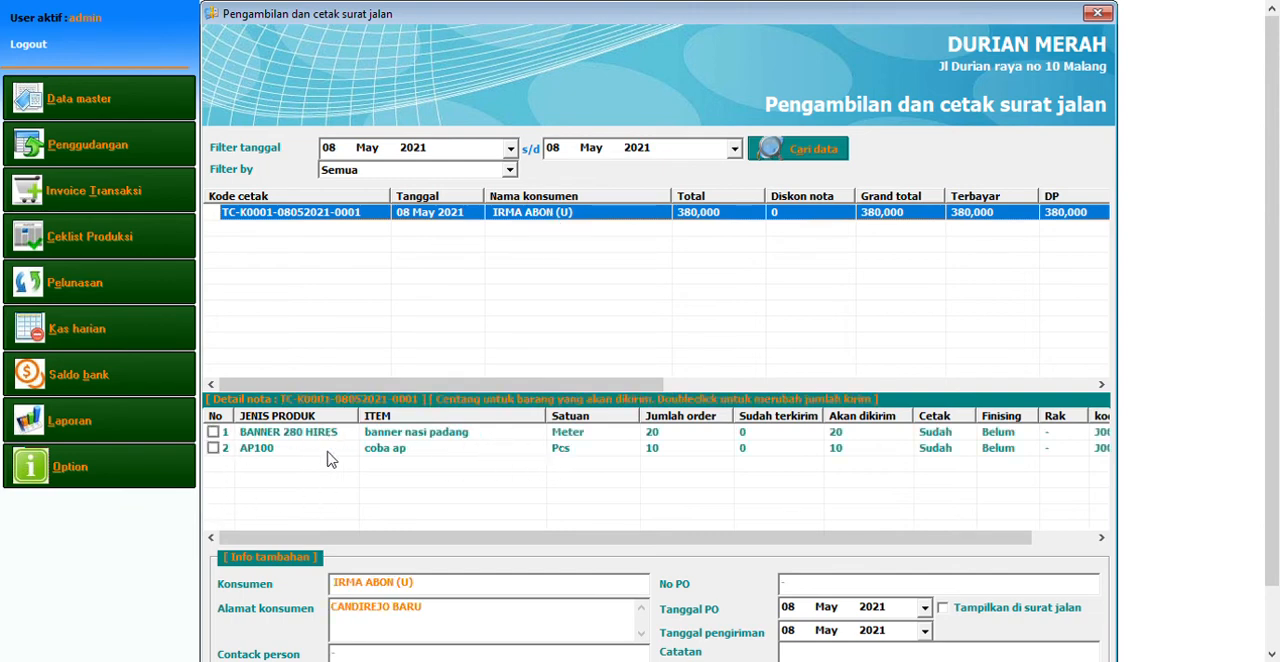
# Save a delivery of both invoice items with the AP100 quantity to send set to 5
pyautogui.click(213, 432)
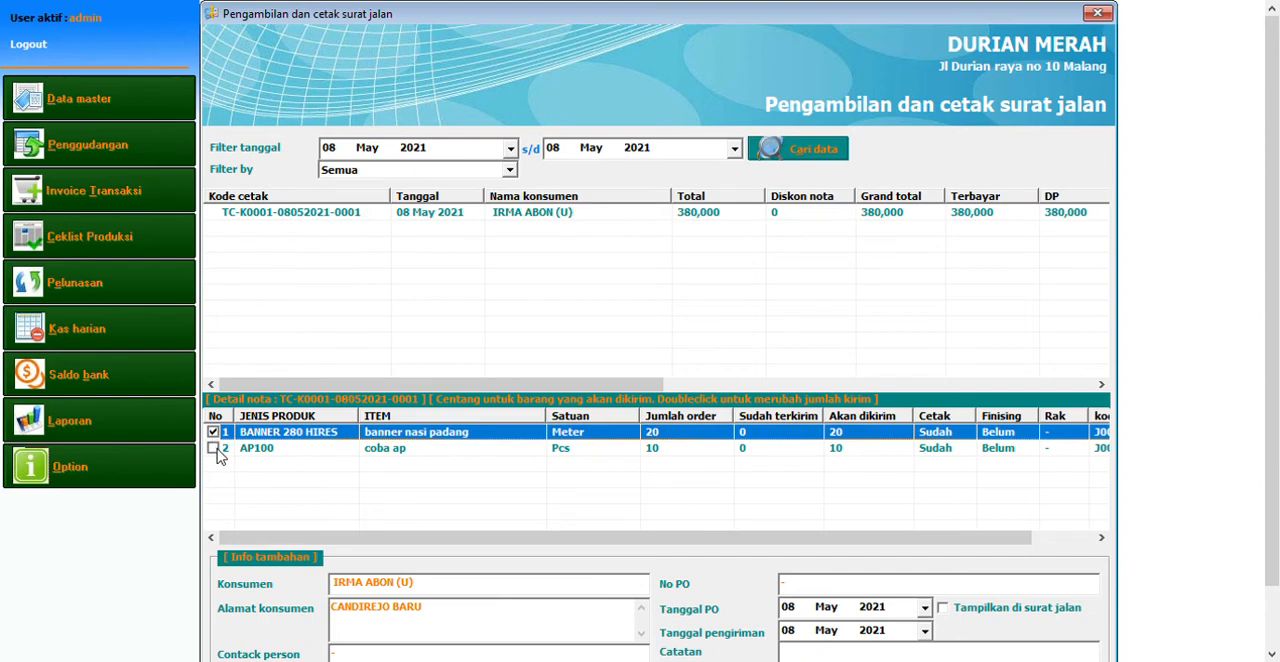
pyautogui.click(213, 448)
pyautogui.click(448, 456)
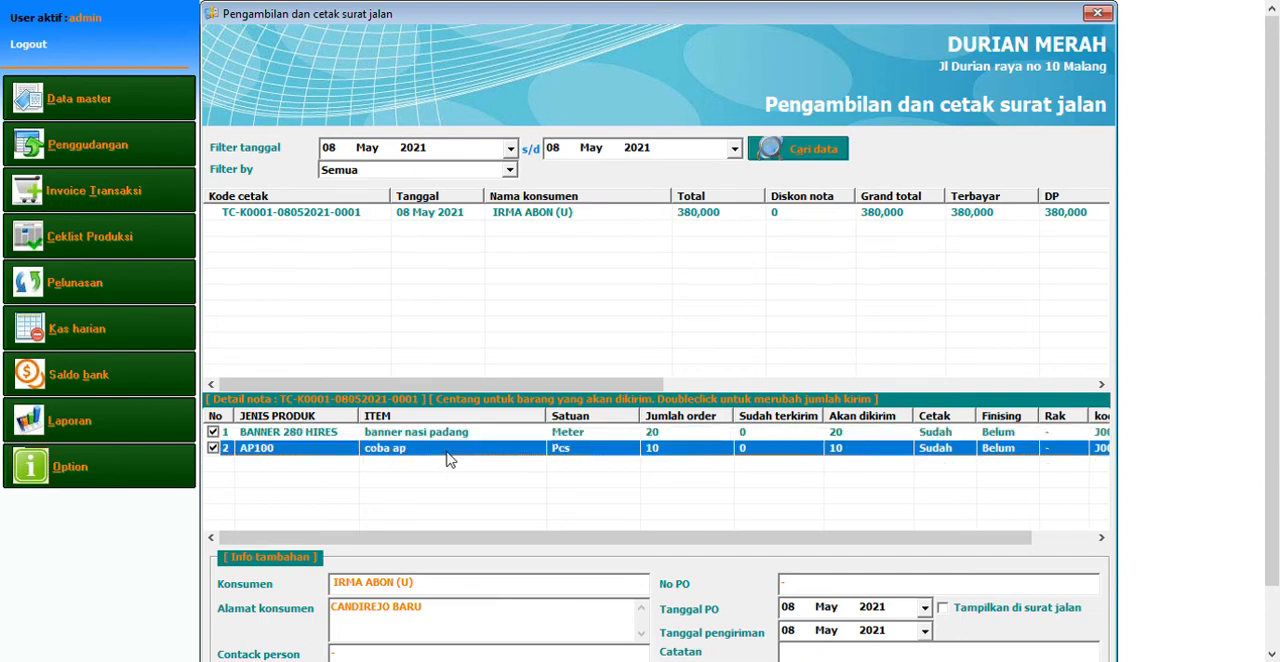
pyautogui.doubleClick(448, 456)
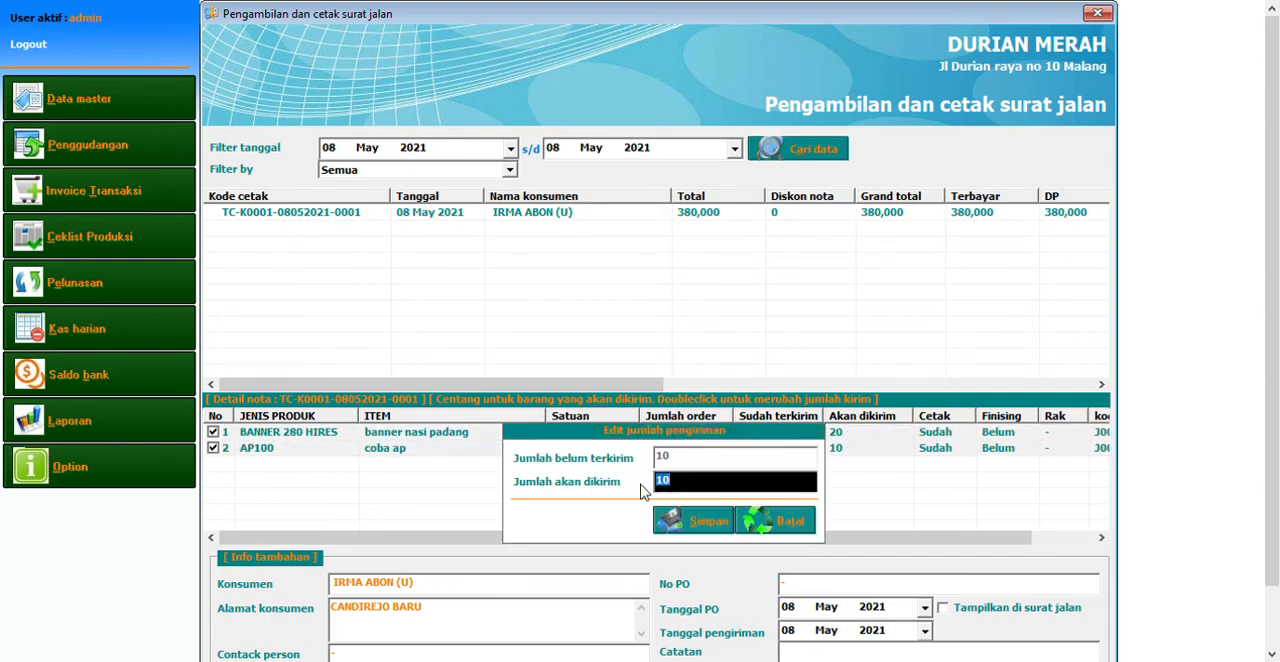
pyautogui.write('5')
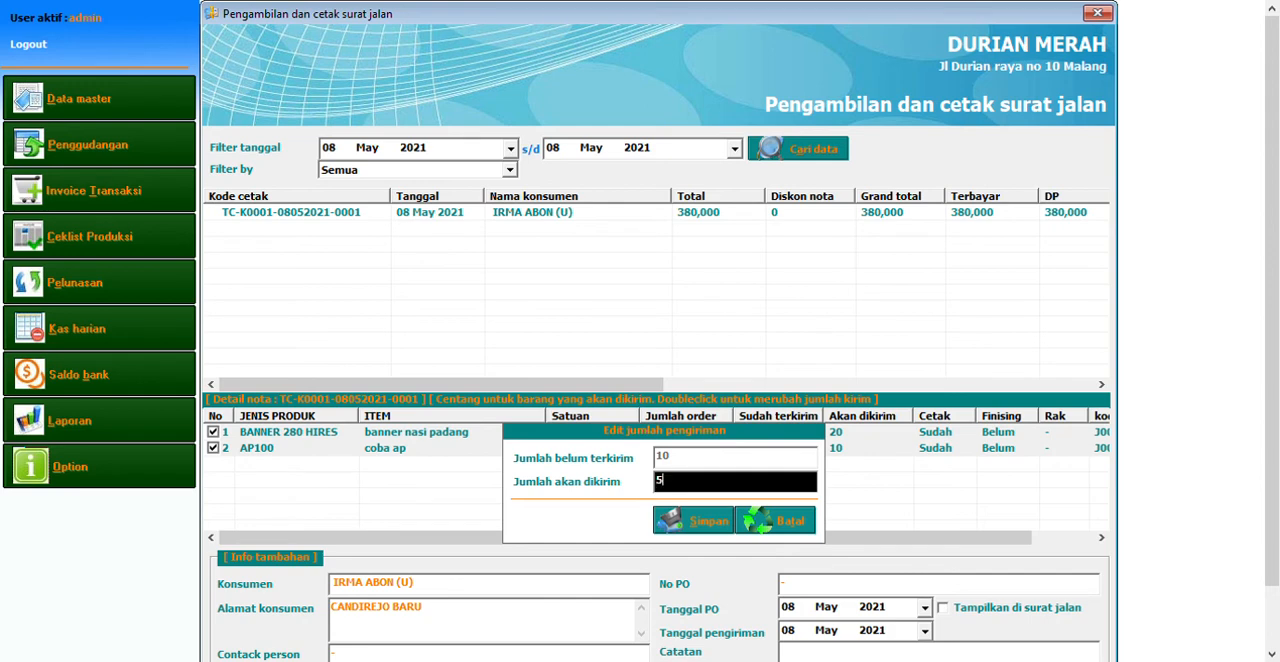
pyautogui.click(720, 526)
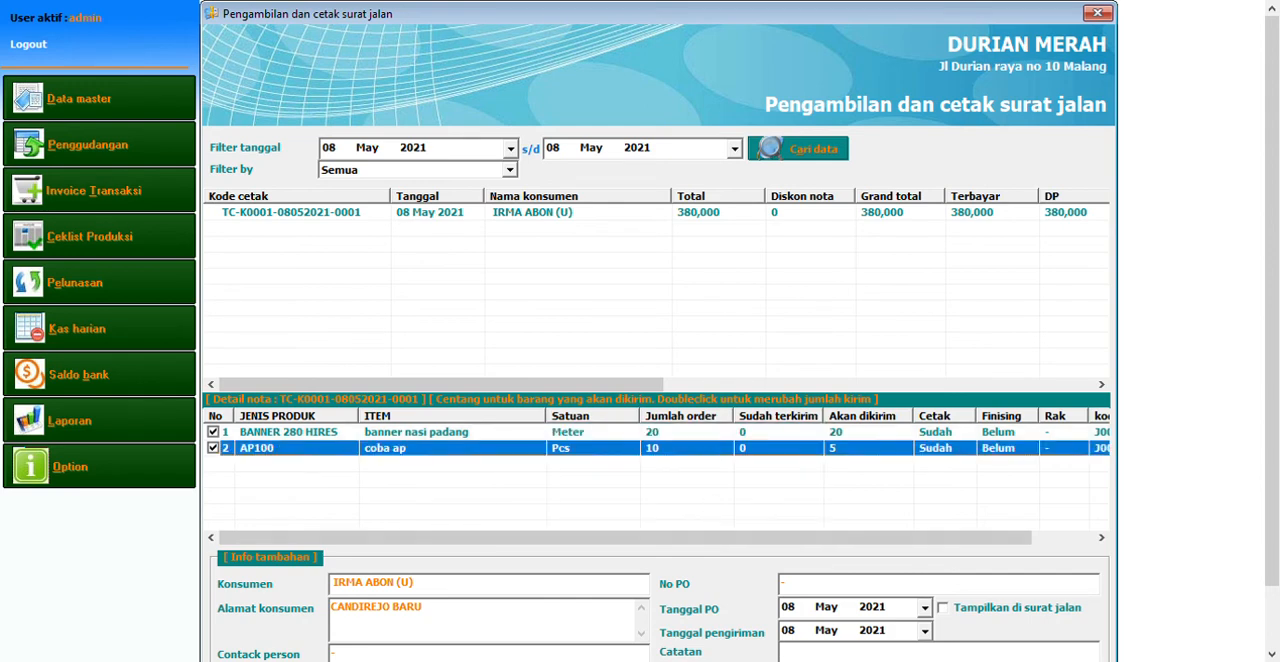
pyautogui.scroll(-2, 1214, 600)
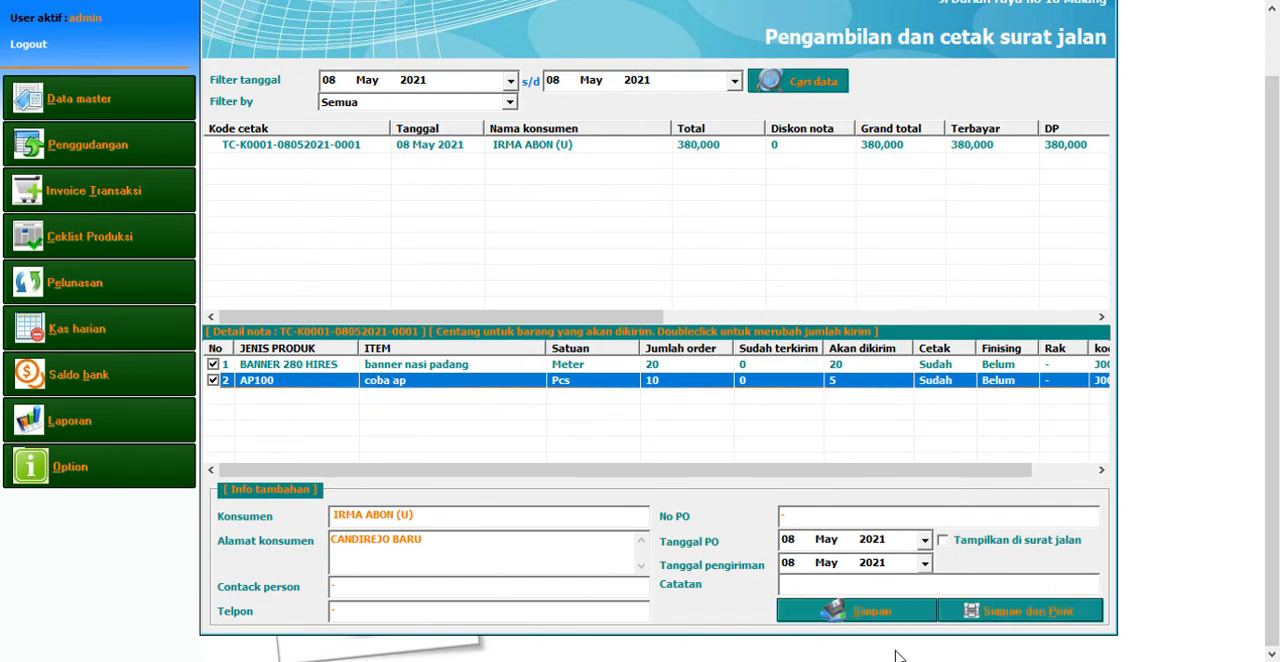
pyautogui.click(836, 611)
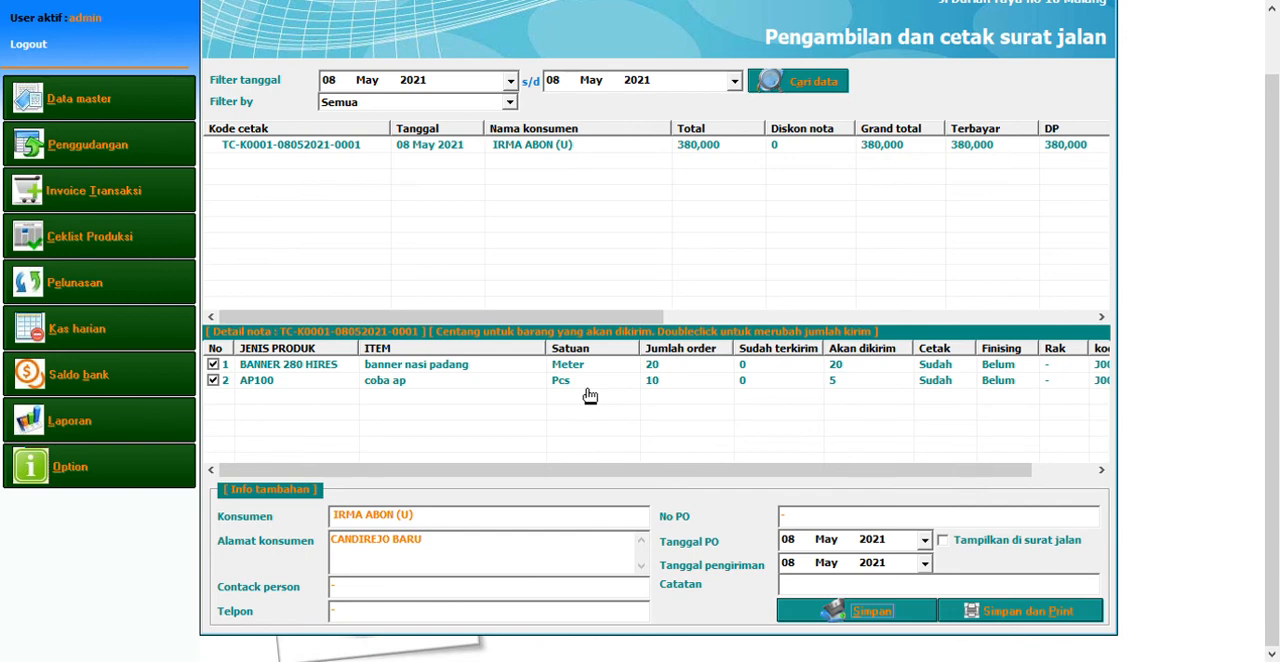
# Open the receivables settlement for print transactions and load the unpaid 27,500 note of 20 Mar 2021 into the payment form
pyautogui.click(150, 292)
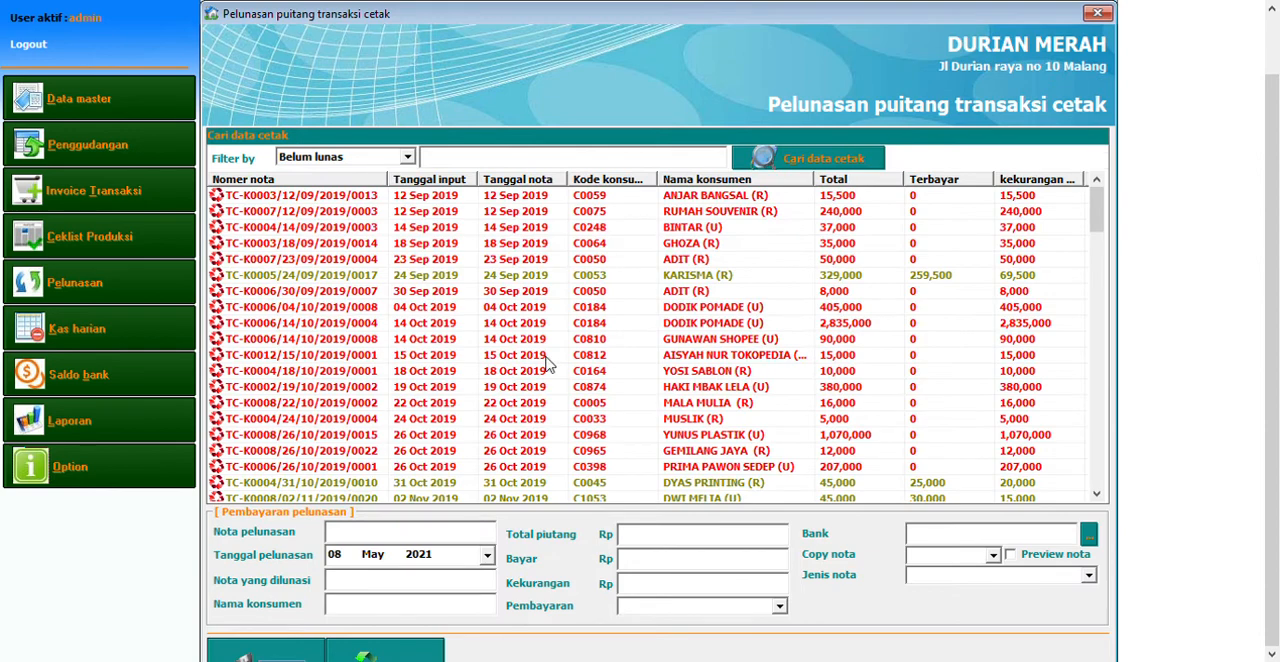
pyautogui.click(606, 362)
pyautogui.scroll(-9, 606, 363)
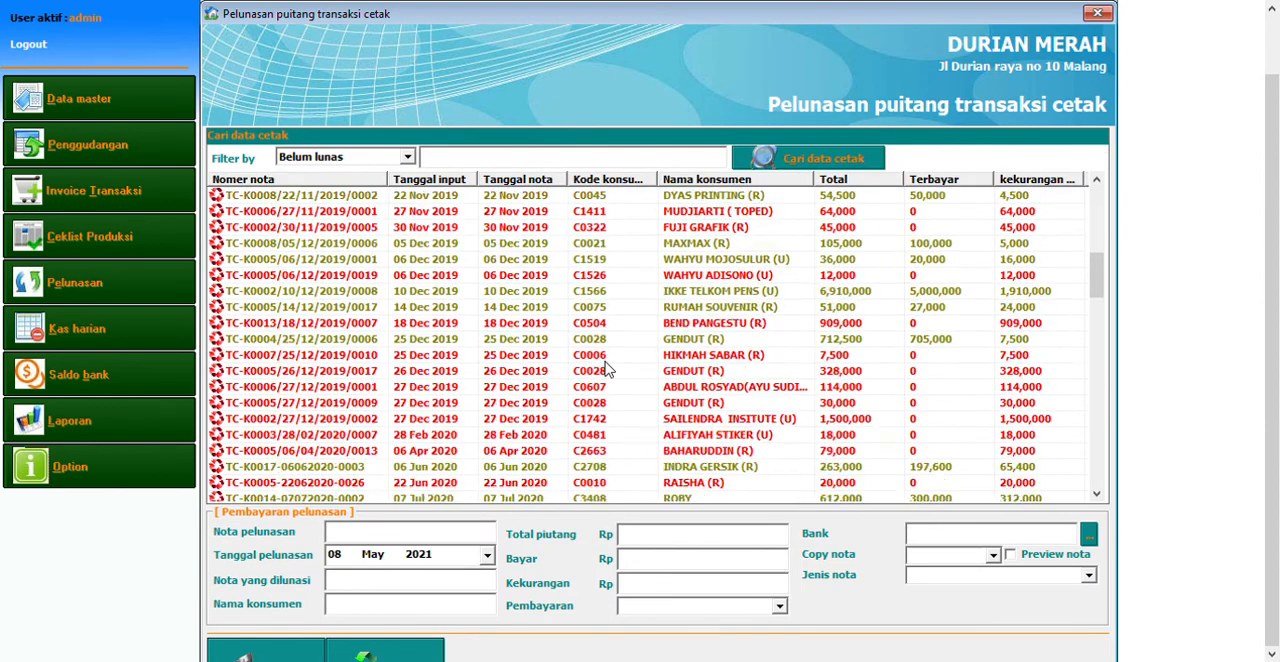
pyautogui.scroll(-15, 606, 368)
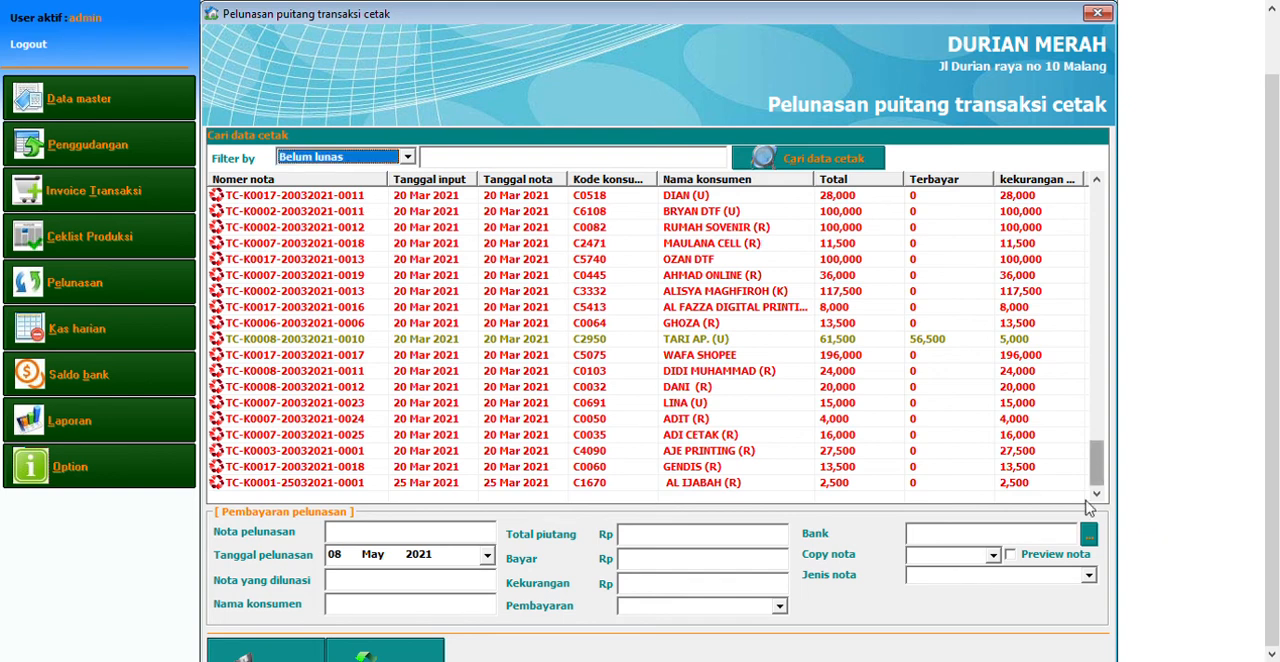
pyautogui.doubleClick(587, 485)
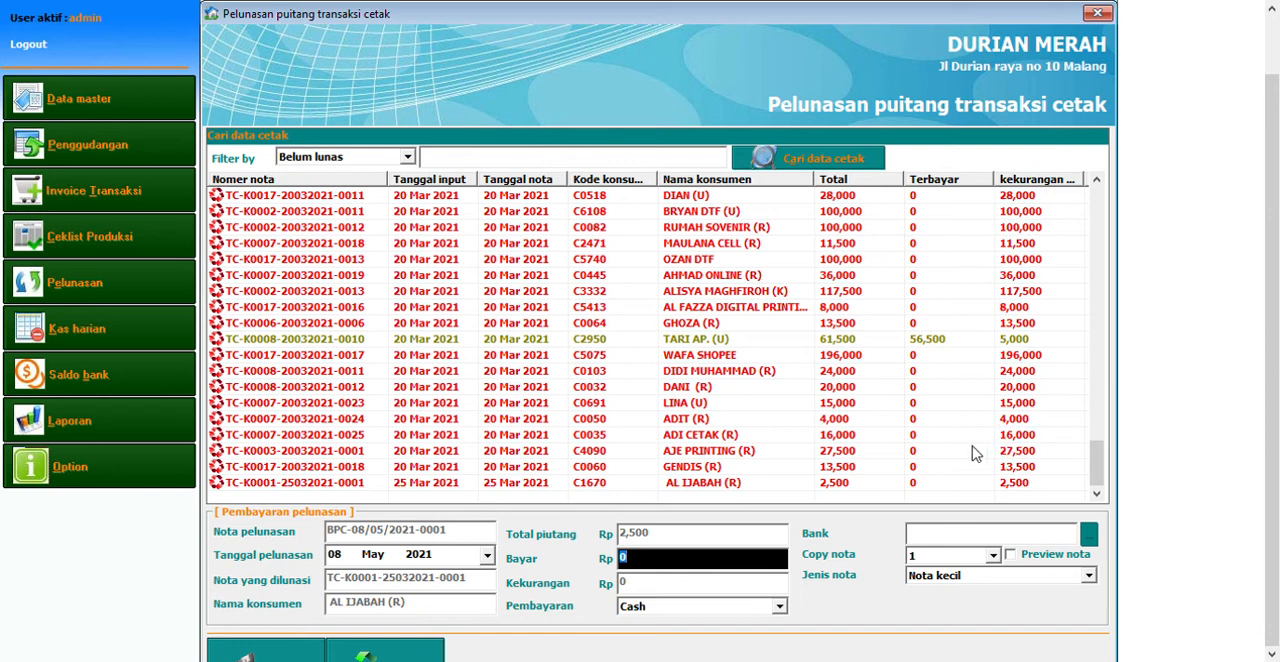
pyautogui.doubleClick(848, 455)
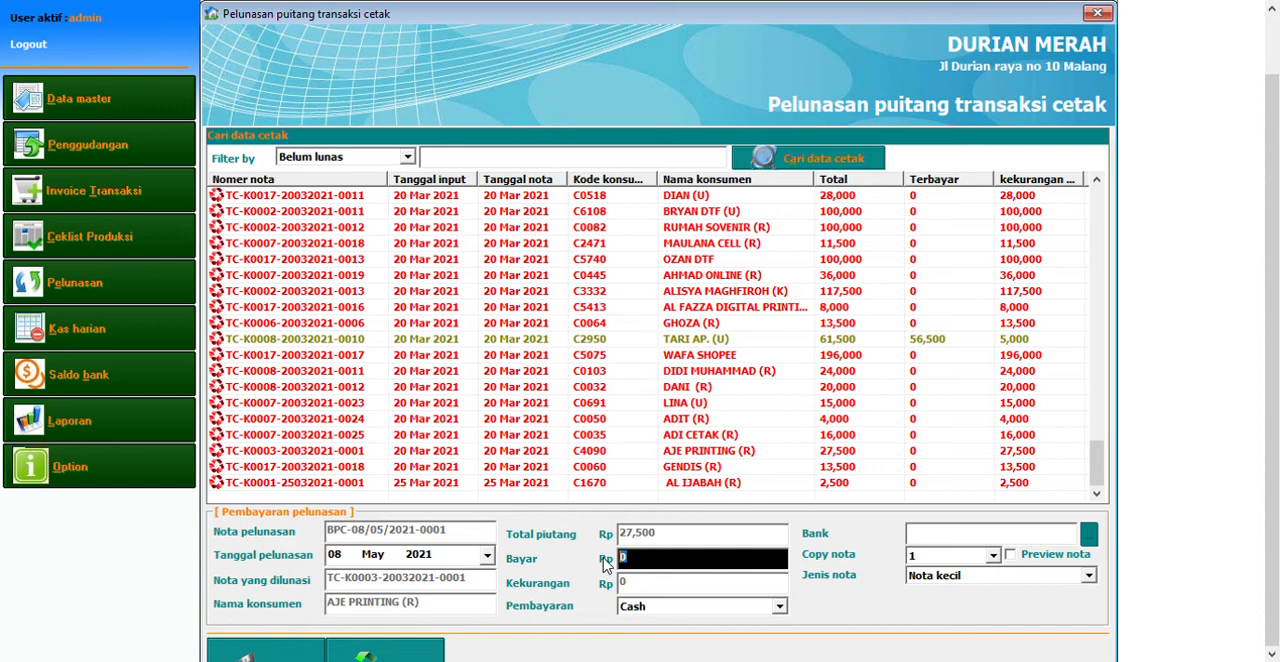
# Save a partial payment of 10,000 for the loaded receivable note, with the number of note copies set to 0
pyautogui.write('1000000')
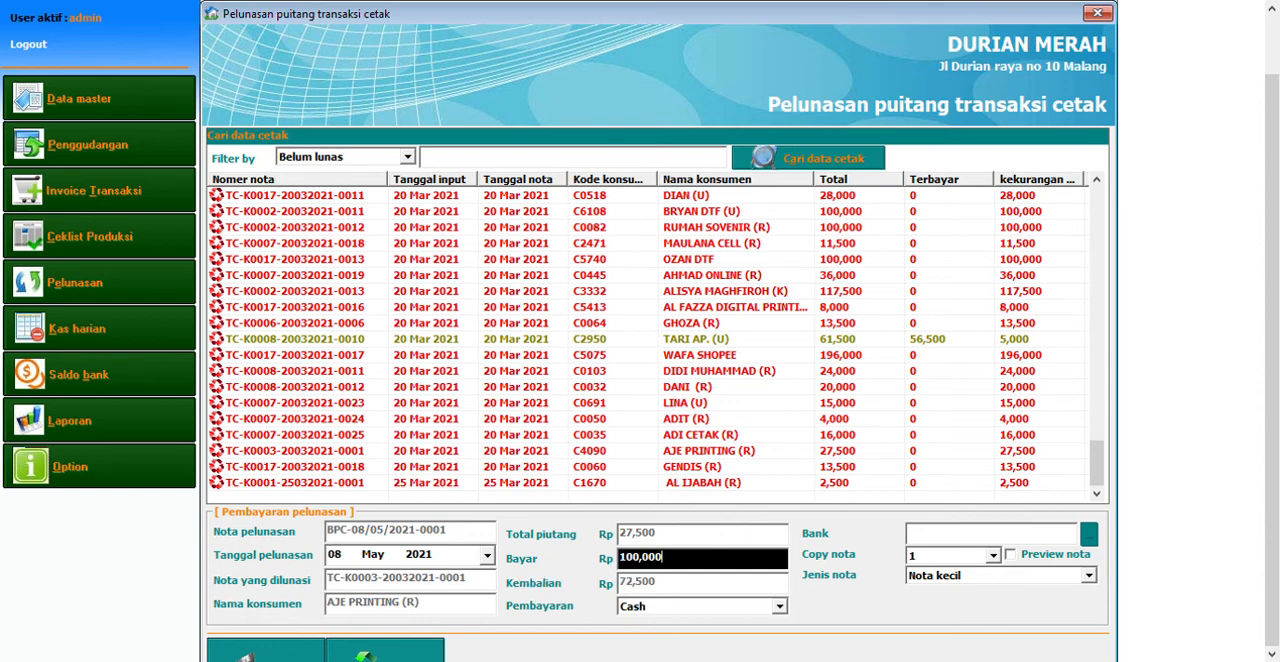
pyautogui.press('BackSpace')
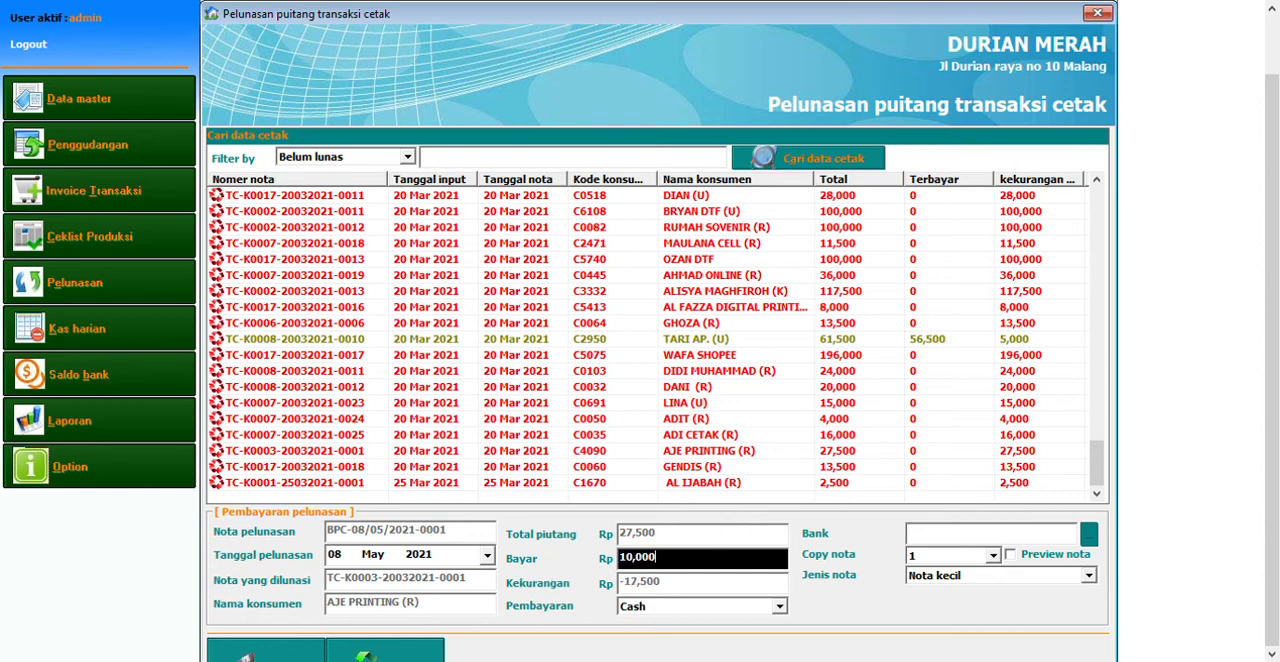
pyautogui.click(911, 560)
pyautogui.click(929, 579)
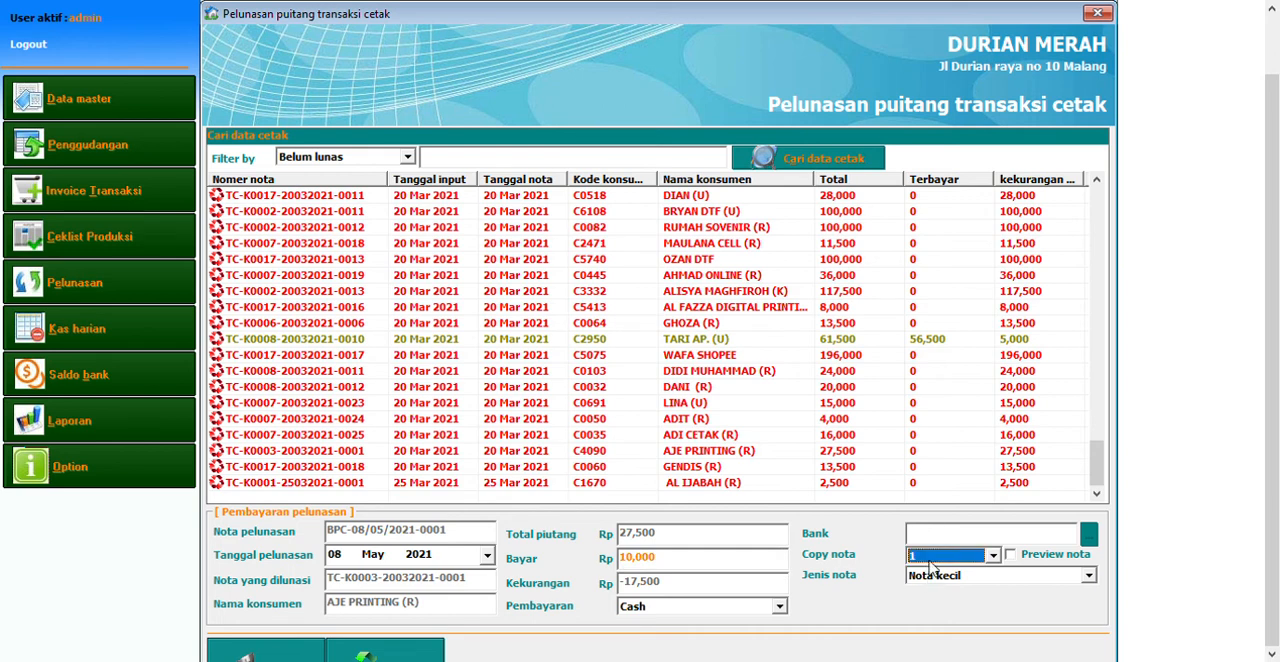
pyautogui.scroll(1, 929, 562)
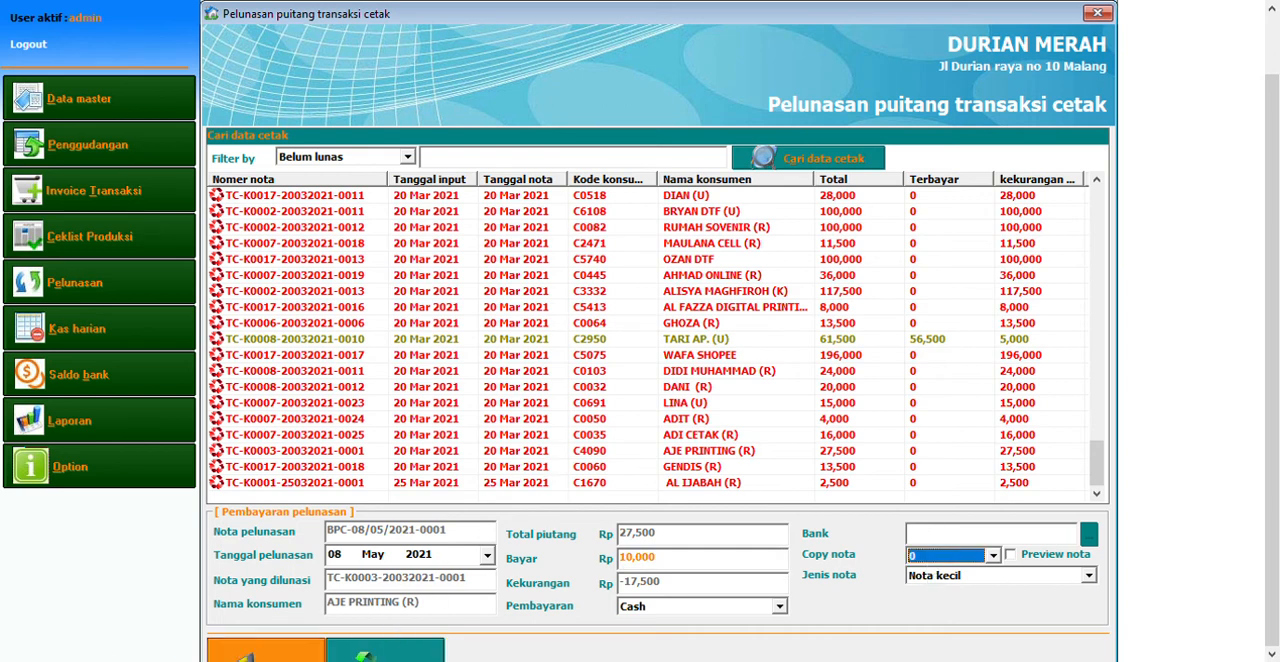
pyautogui.click(296, 658)
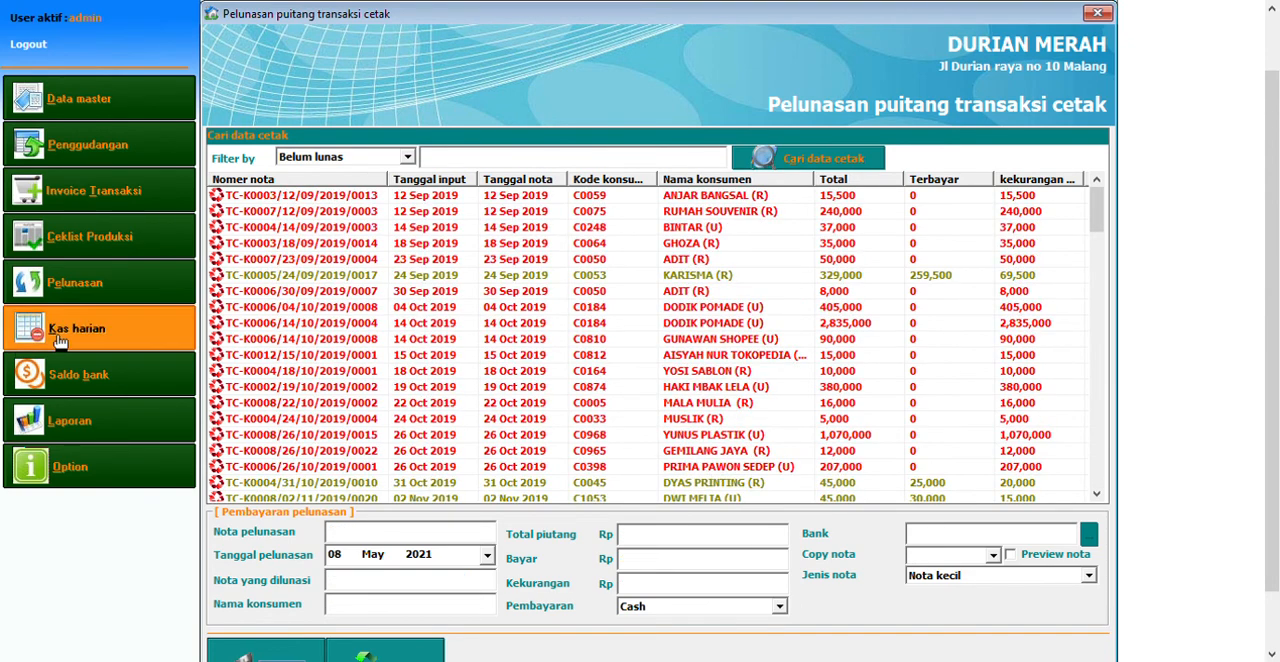
# View the daily cash expenses form and the bank cash form's inter-bank transfer, withdrawal and deposit sections
pyautogui.click(140, 346)
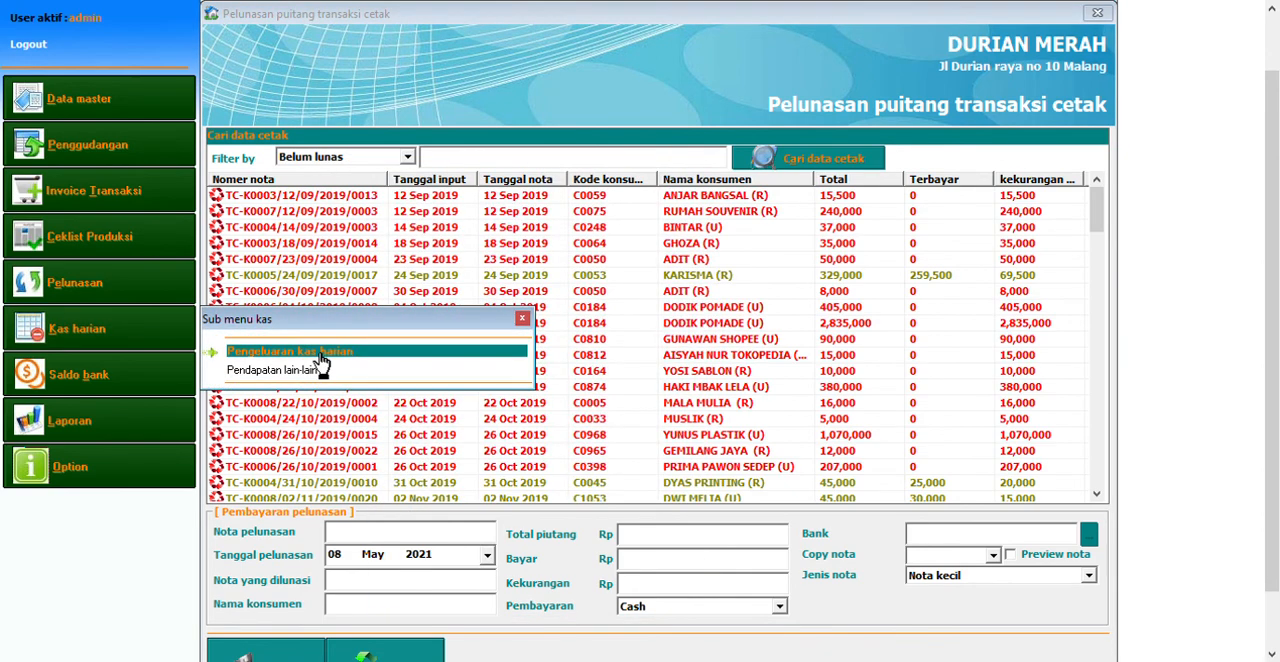
pyautogui.click(321, 355)
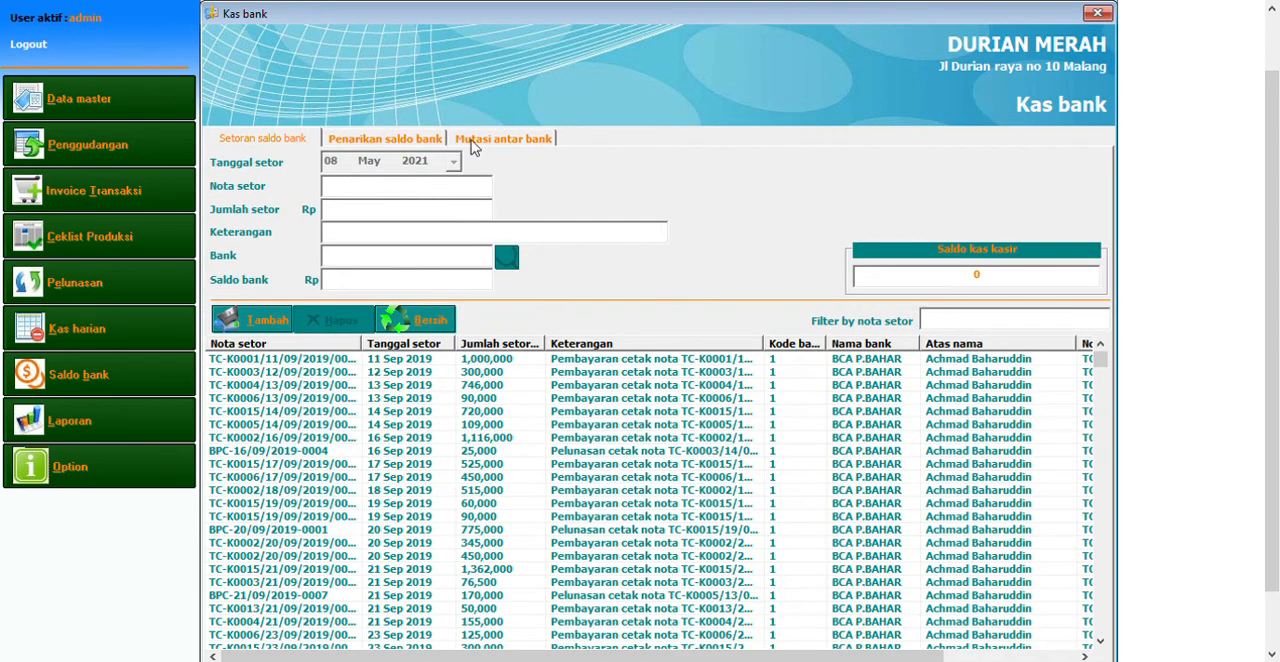
pyautogui.click(478, 142)
pyautogui.click(390, 139)
pyautogui.click(292, 142)
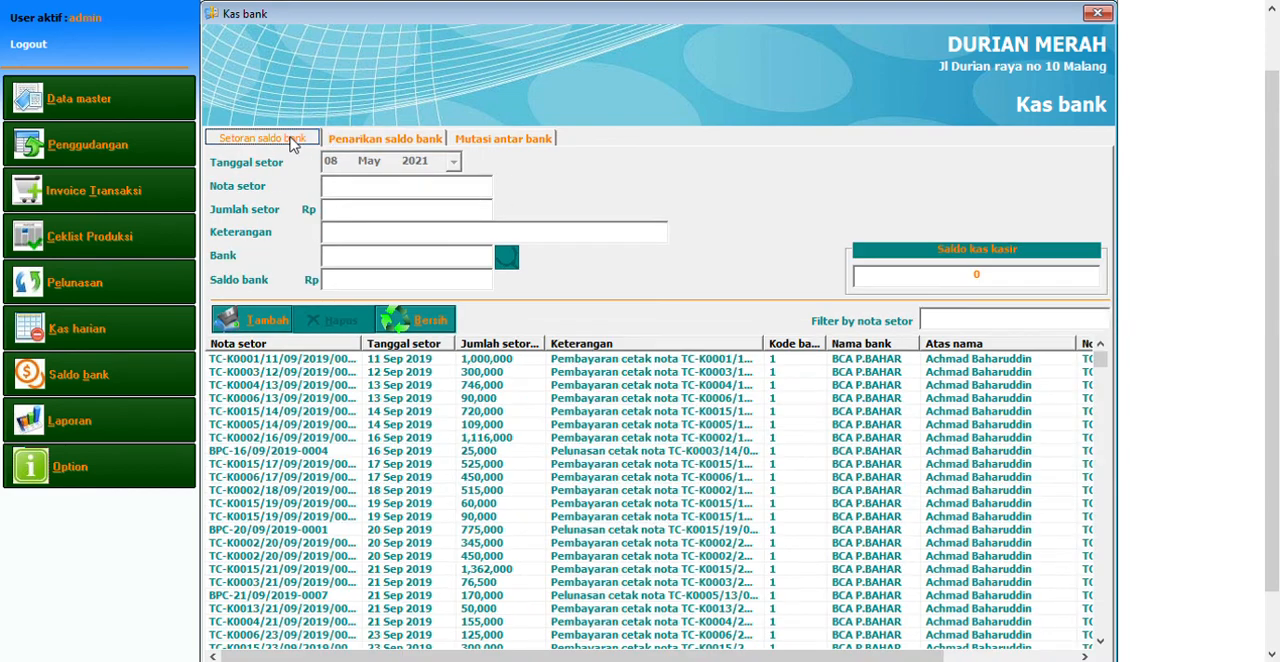
# Open the print transactions report, load the 08 May 2021 data and show the invoice's item details
pyautogui.click(147, 442)
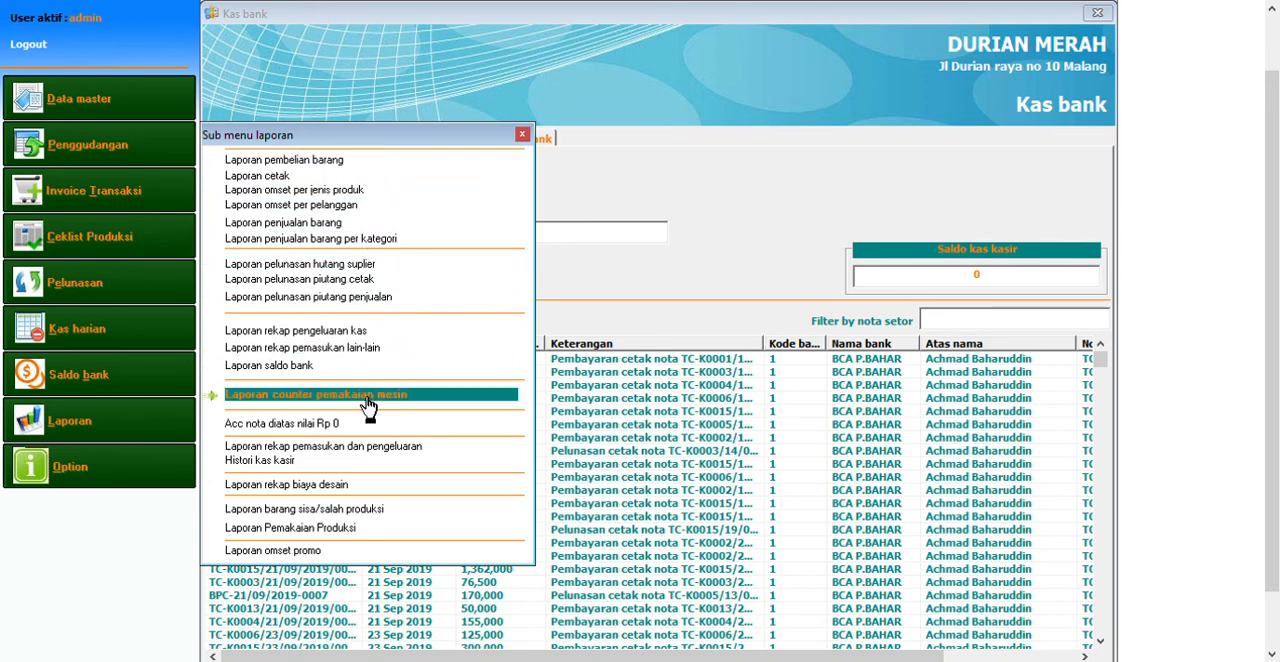
pyautogui.click(322, 178)
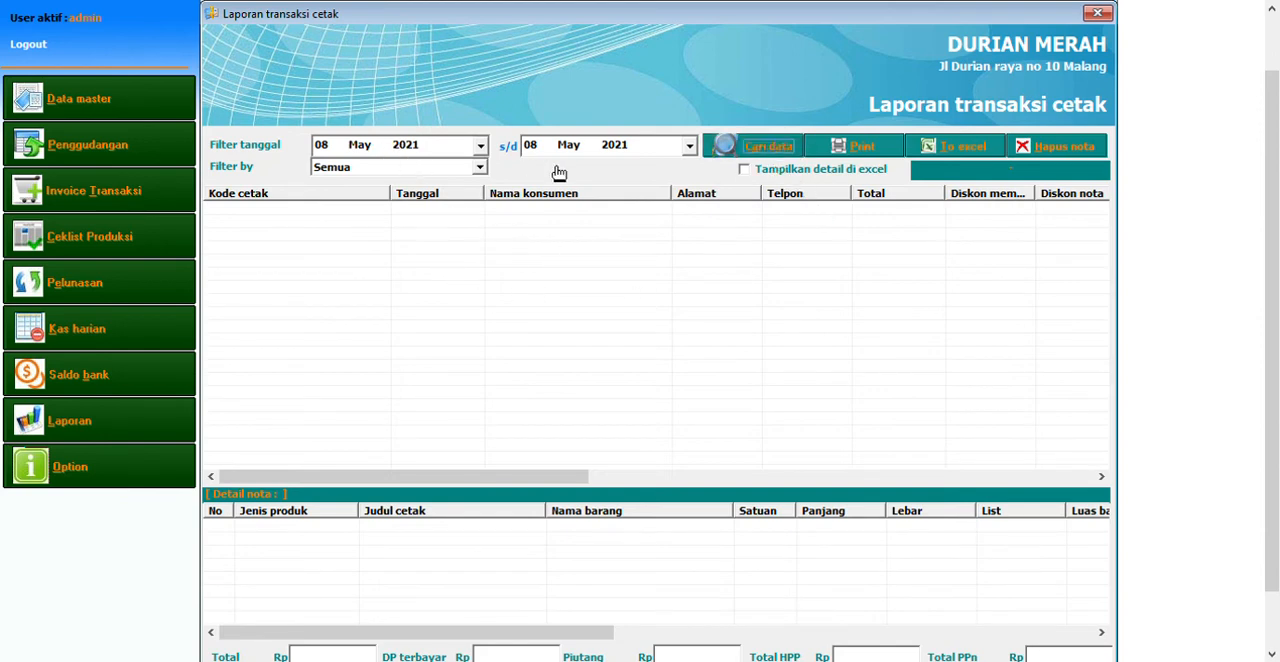
pyautogui.click(550, 212)
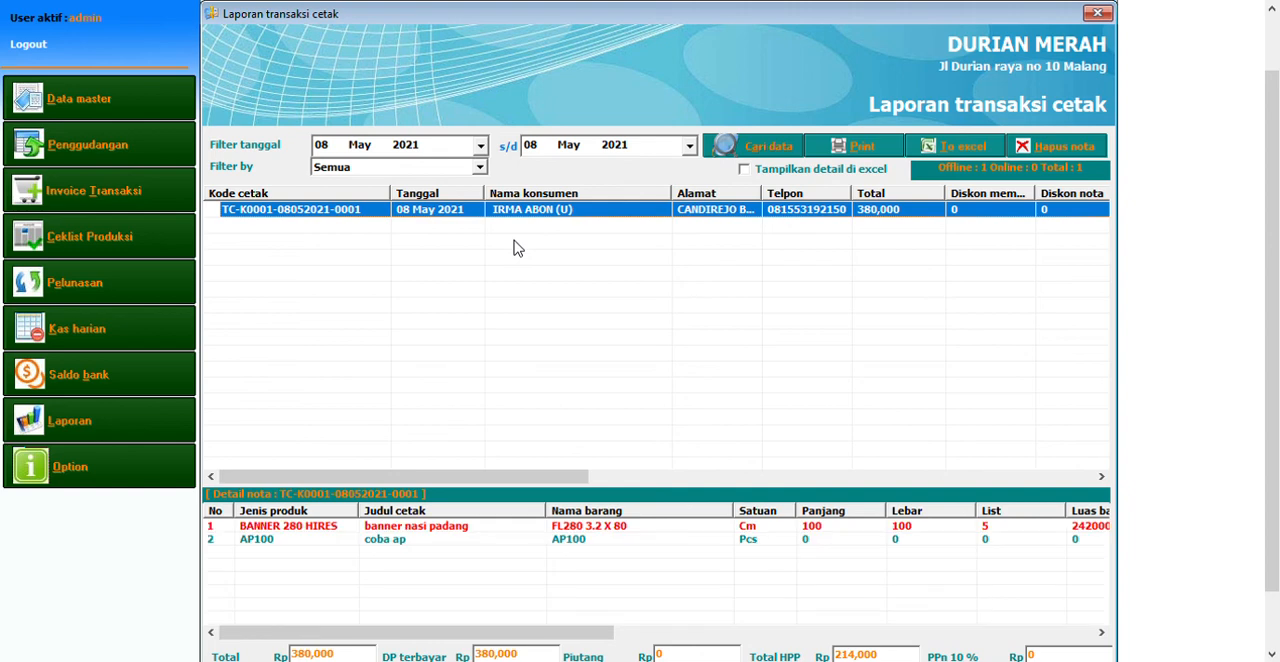
# Examine the print report's total, paid and receivable amounts and its filter options
pyautogui.moveTo(1271, 420); pyautogui.dragTo(1276, 500)
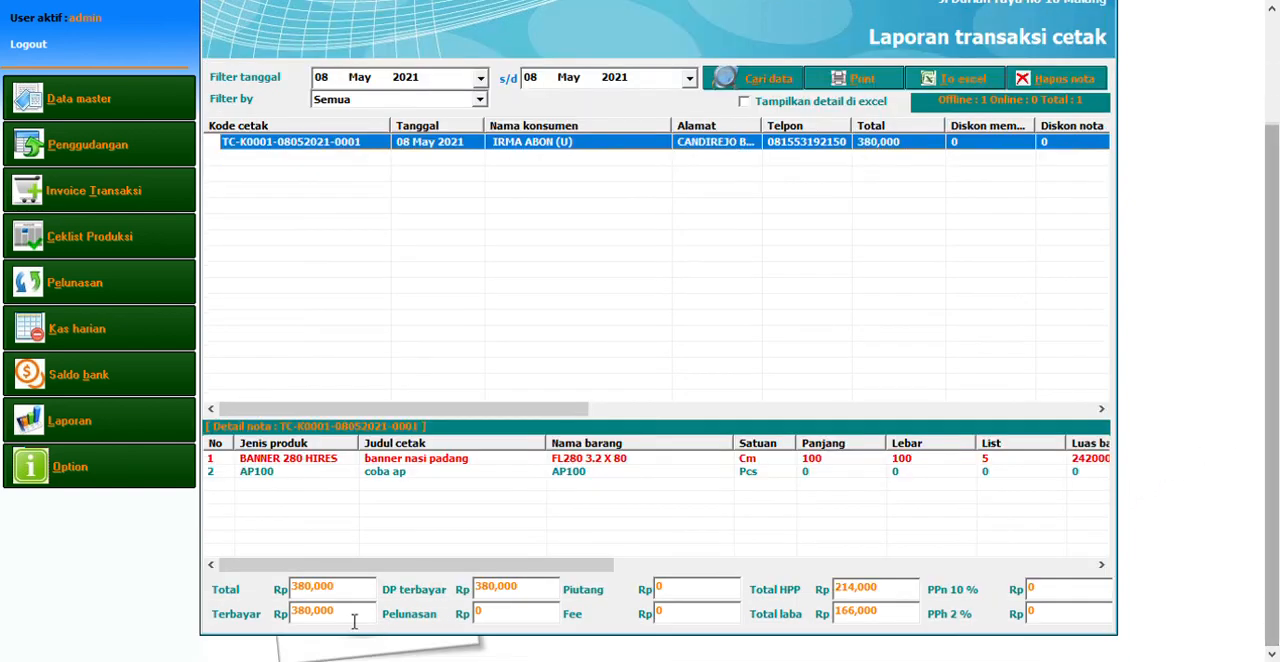
pyautogui.click(365, 590)
pyautogui.click(352, 615)
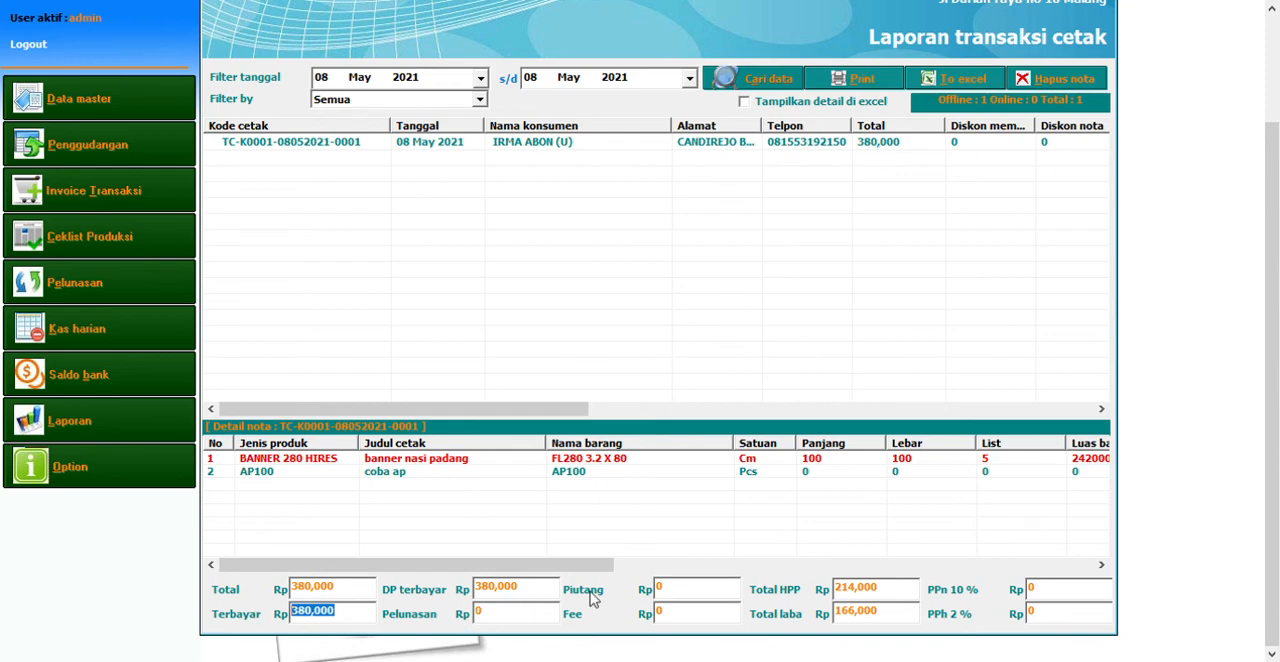
pyautogui.click(702, 593)
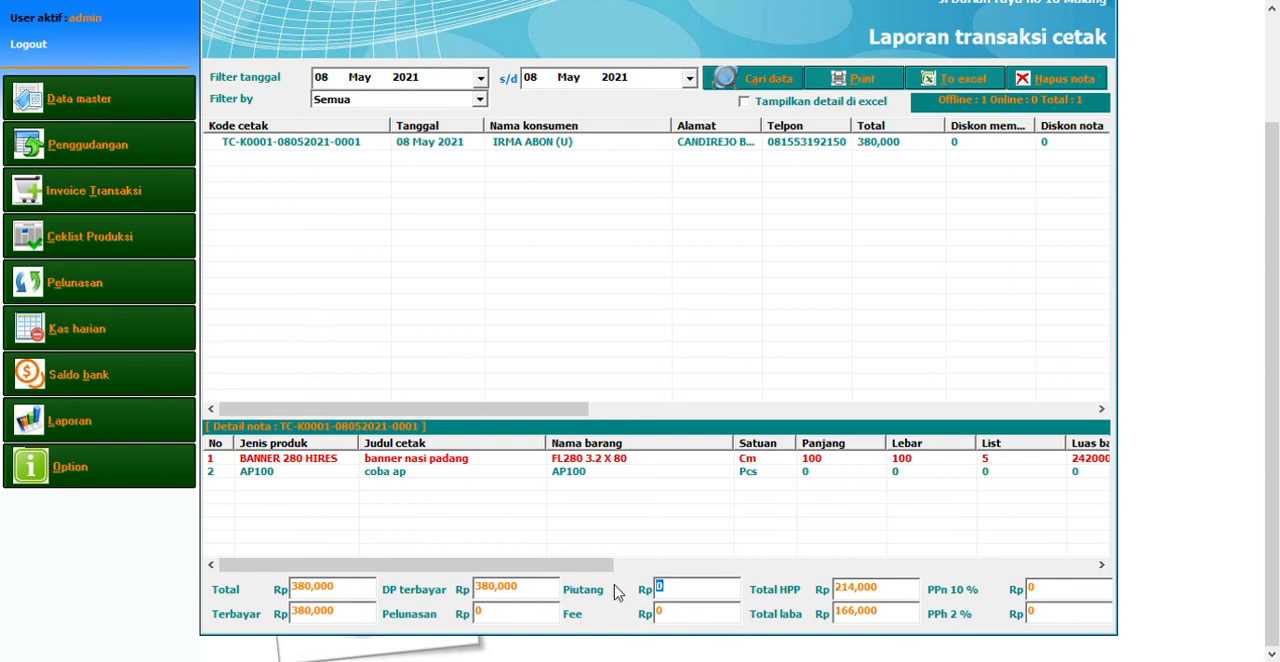
pyautogui.click(474, 97)
# Open the revenue per product type report and load the data for 08 May 2021
pyautogui.click(148, 433)
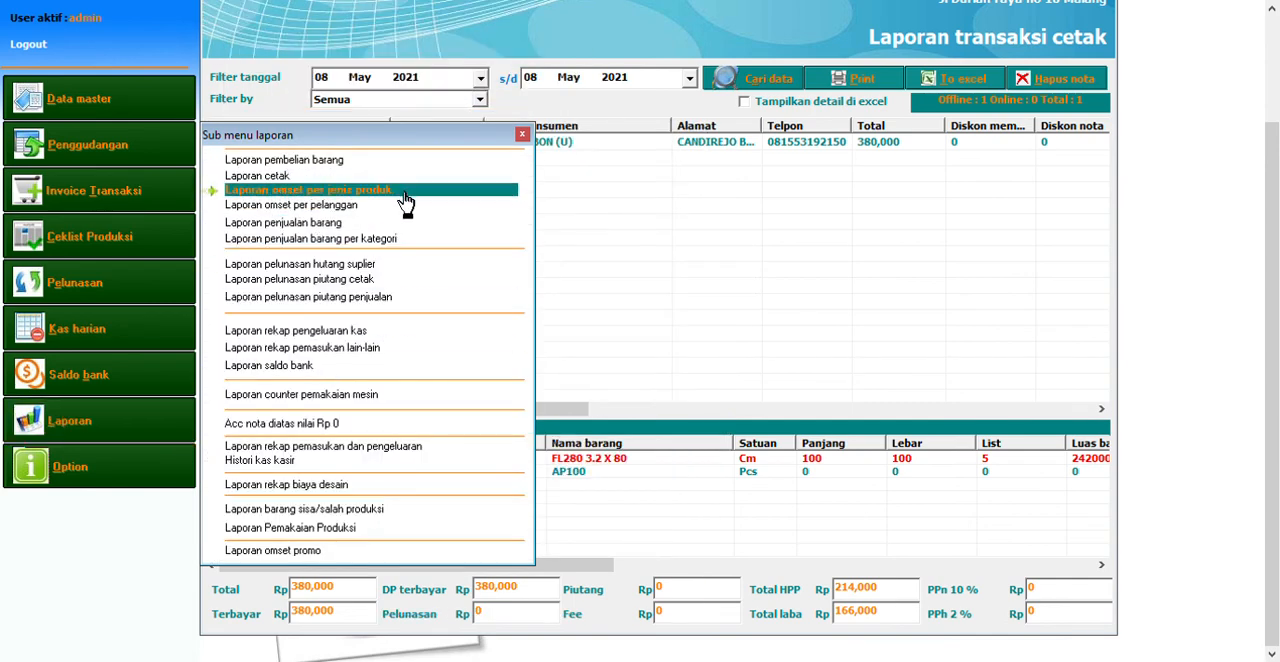
pyautogui.click(404, 192)
pyautogui.click(850, 160)
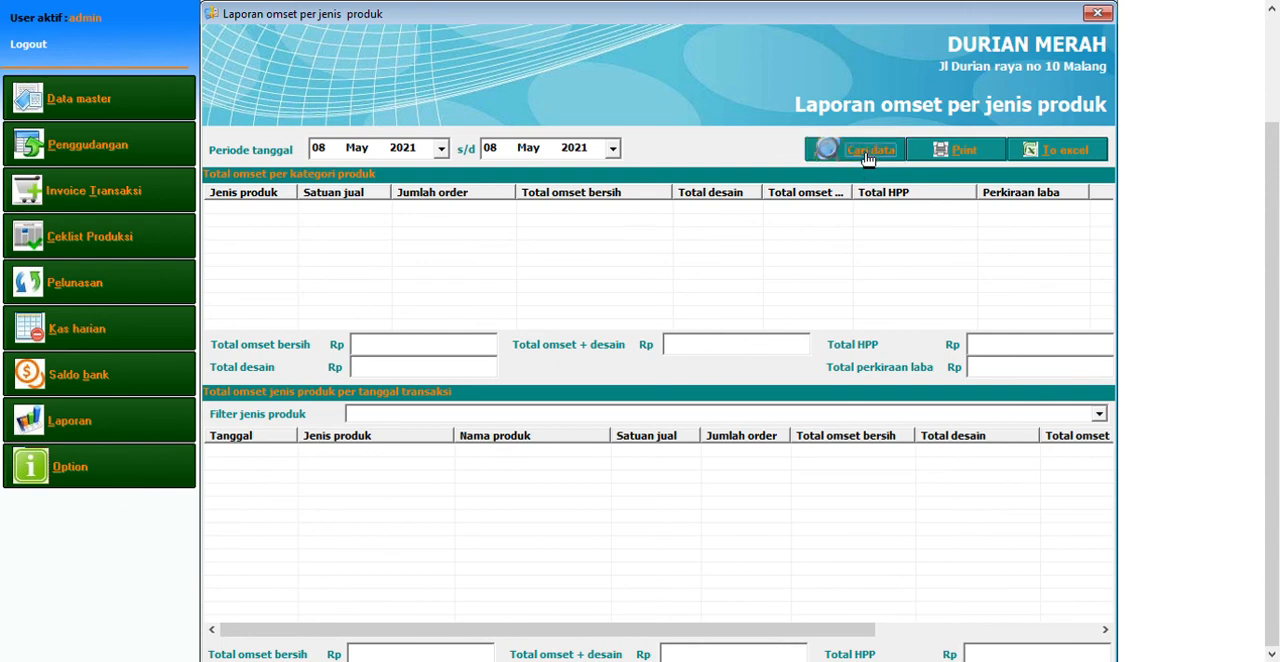
# Show the transaction details of the A3 and Outdoor categories and view the chart of order quantities per product category
pyautogui.click(423, 209)
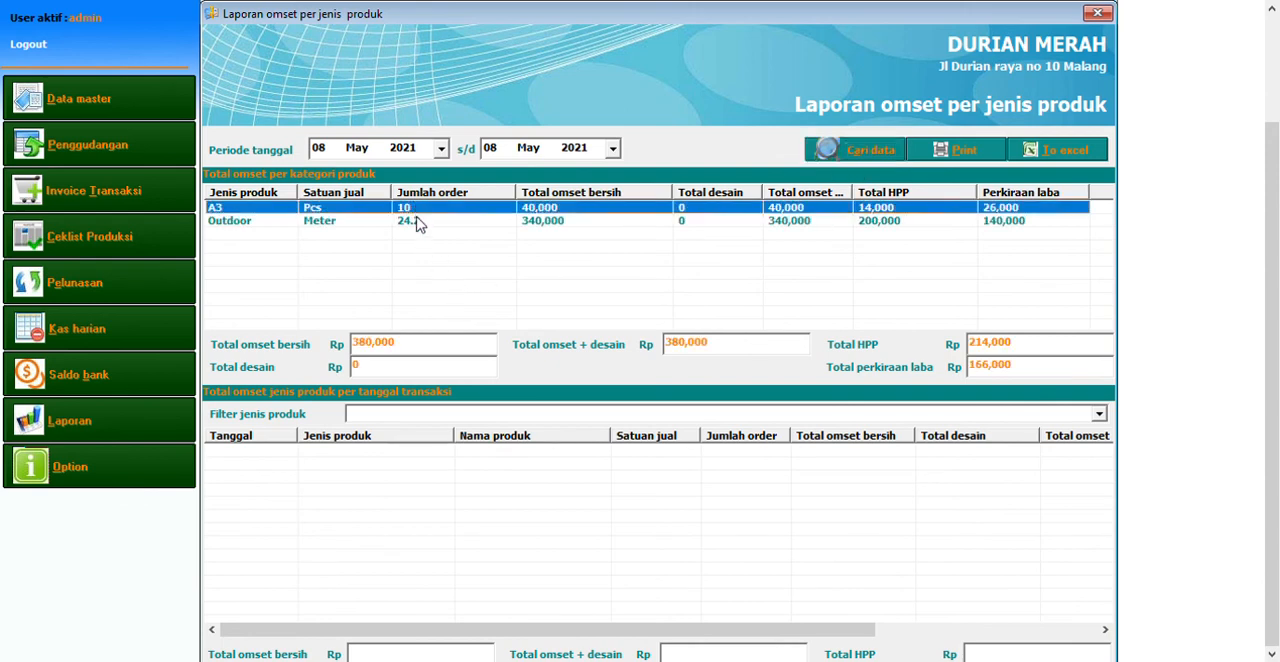
pyautogui.click(420, 221)
pyautogui.click(422, 209)
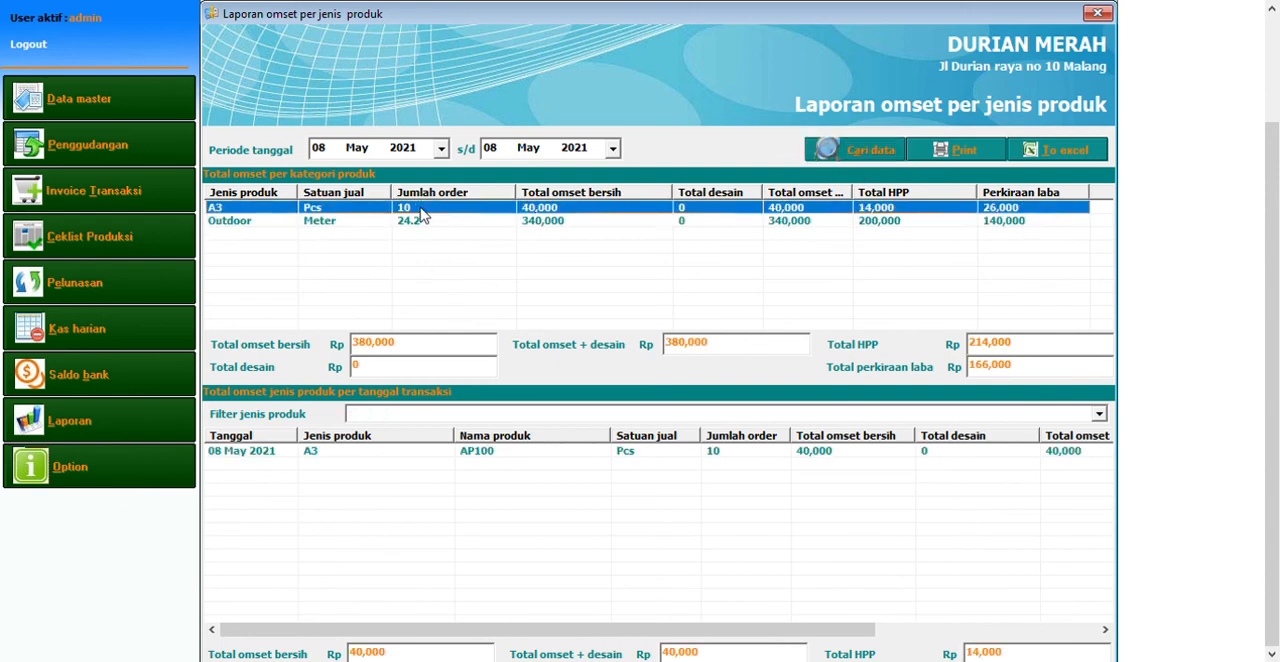
pyautogui.click(420, 222)
pyautogui.doubleClick(421, 217)
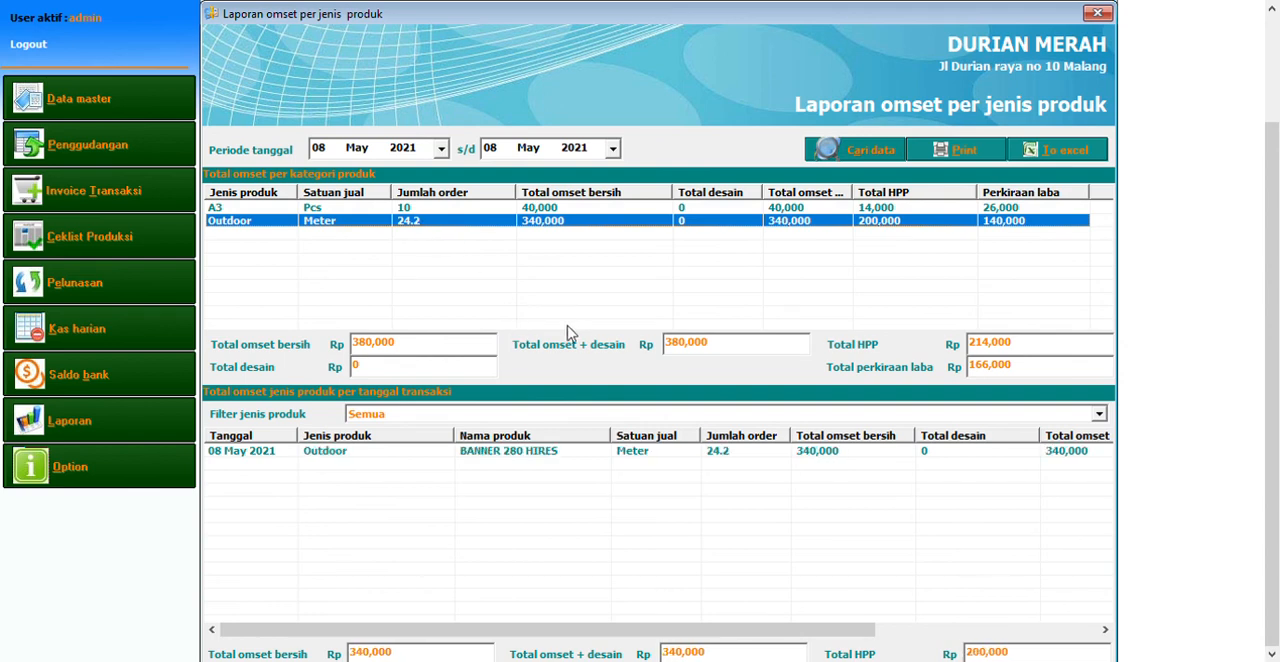
pyautogui.doubleClick(599, 219)
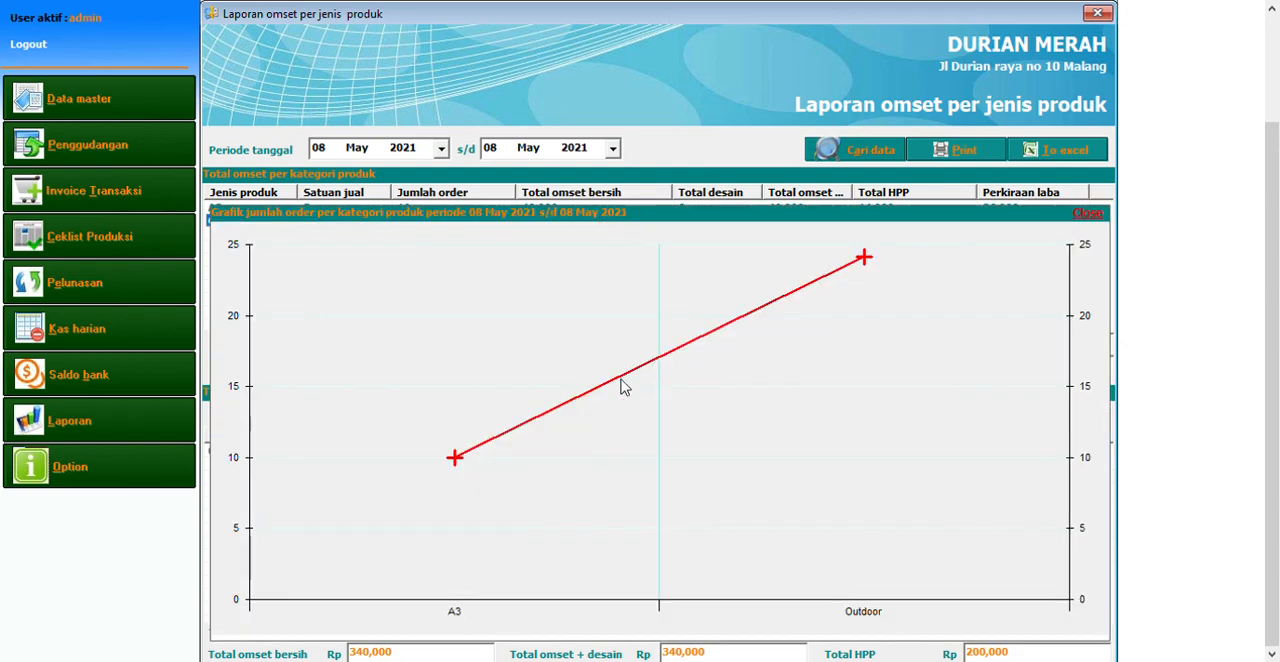
pyautogui.click(1088, 213)
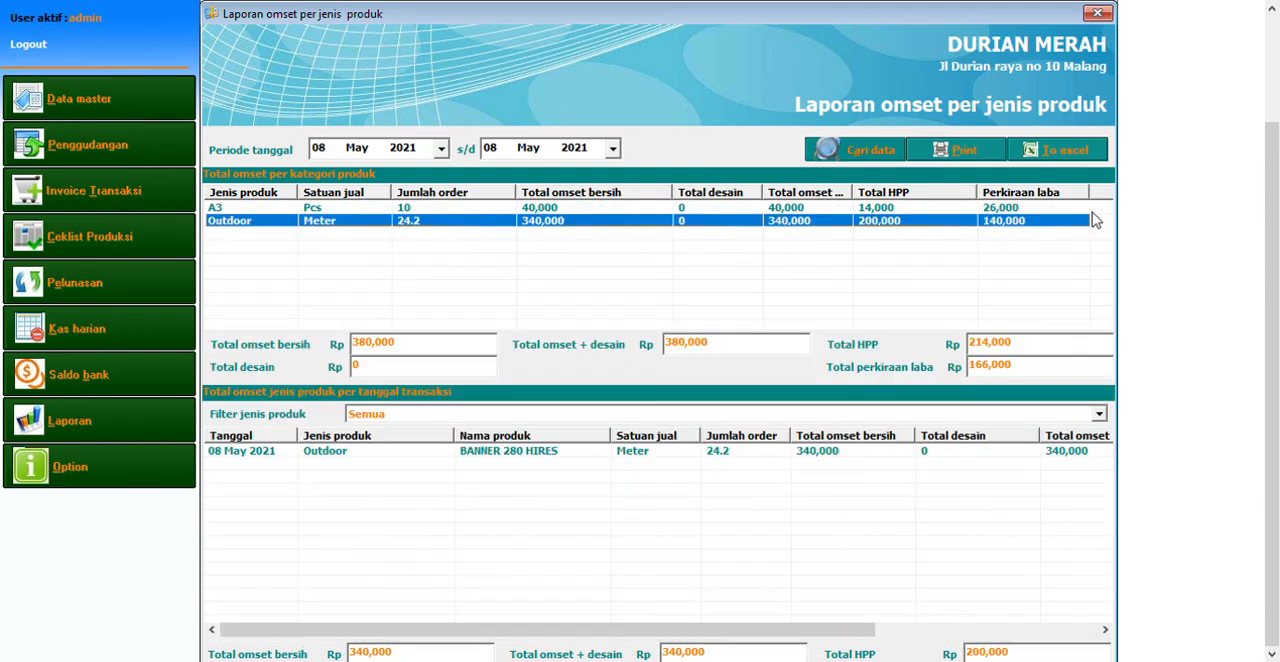
# Open the income and expenditure recap report for 08 May 2021 covering all cashiers
pyautogui.click(147, 440)
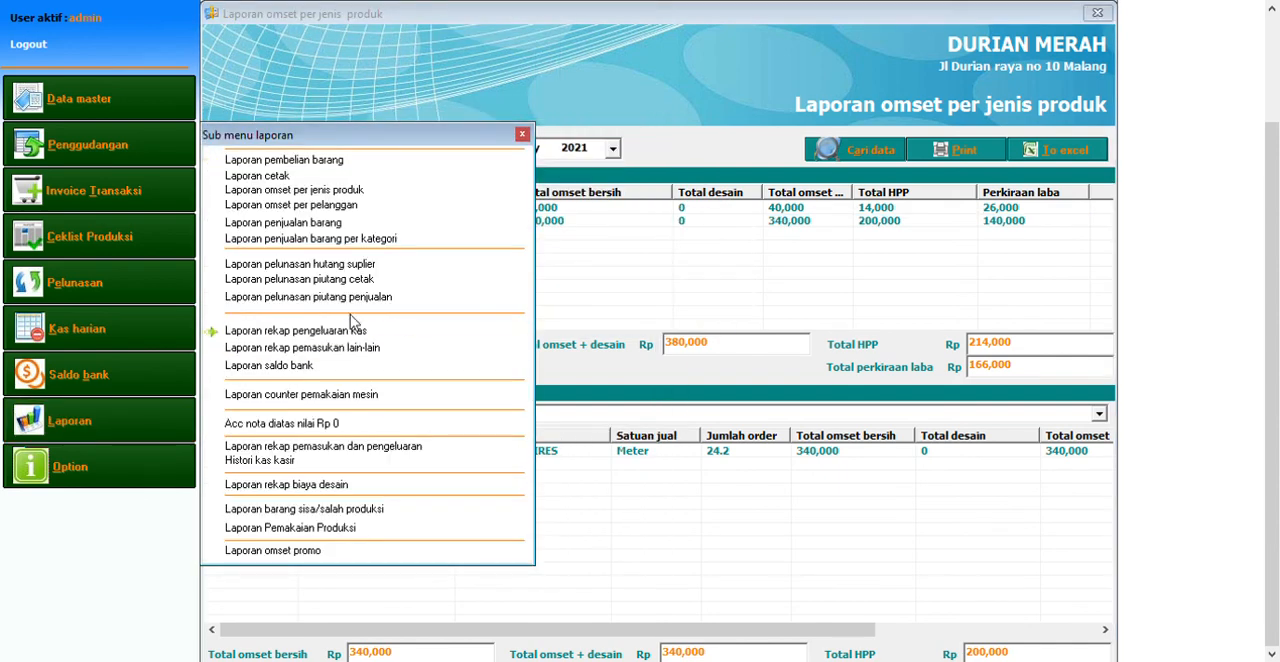
pyautogui.click(350, 448)
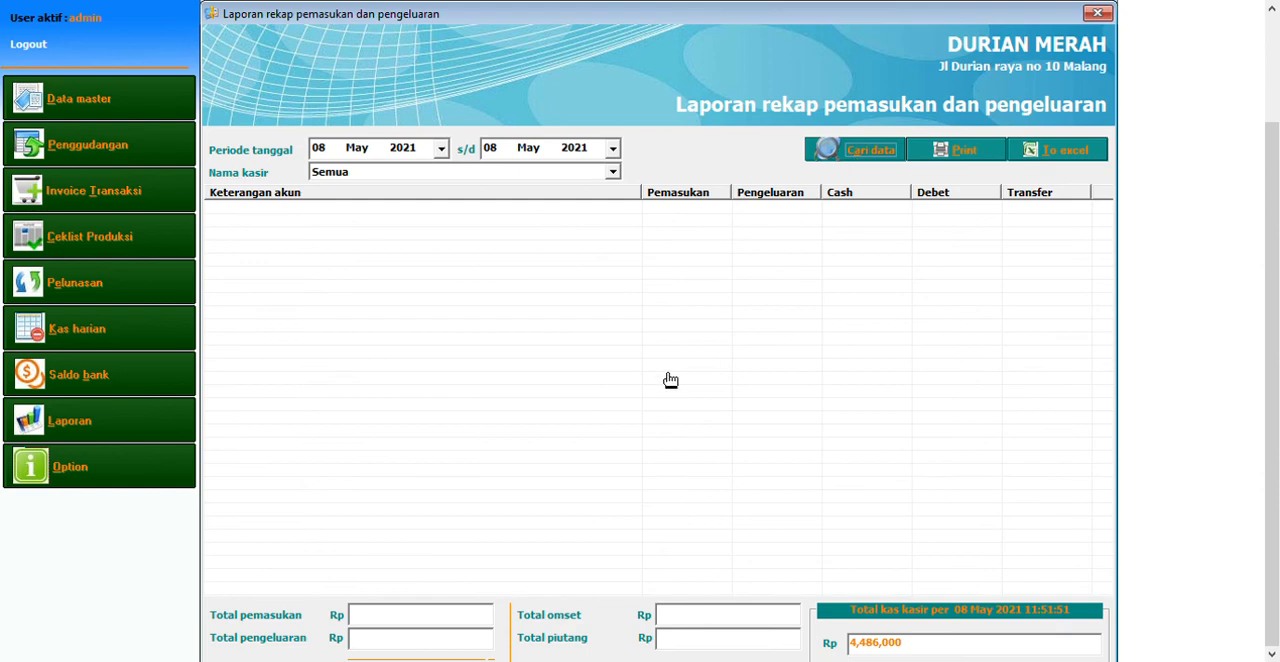